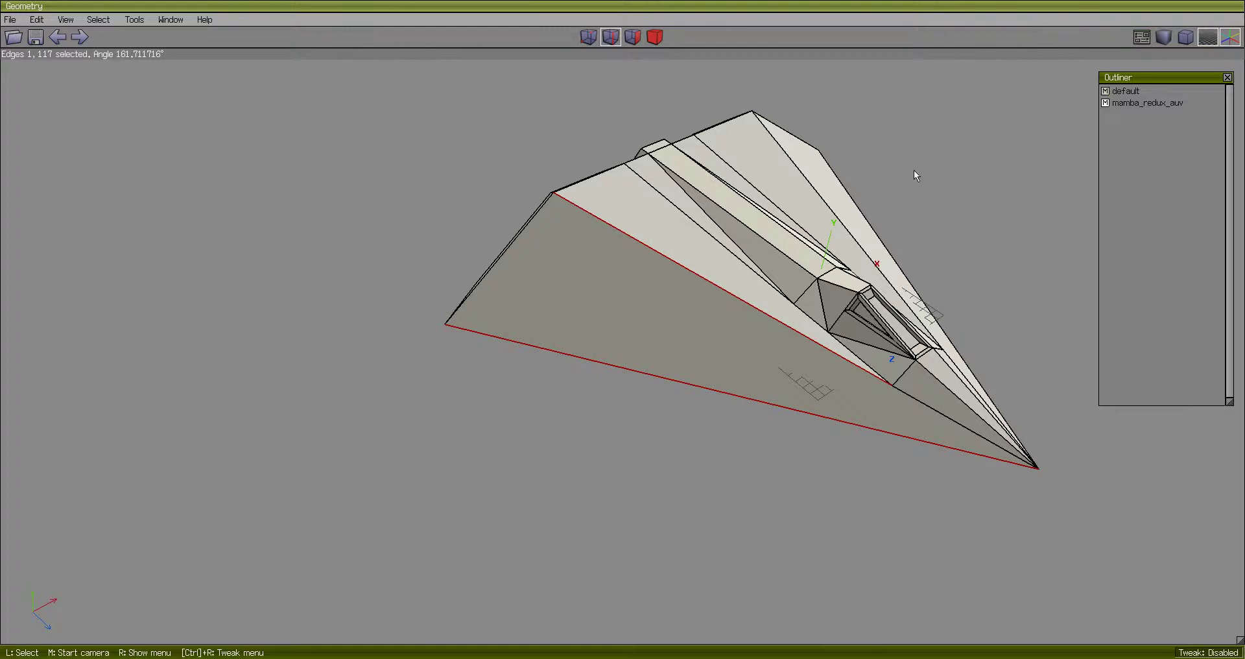
Step: Add the other wing's inner and outer long edges to the selection and cut all four selected edges in half
middle_click(913, 170)
left_click(913, 170)
left_click(840, 198)
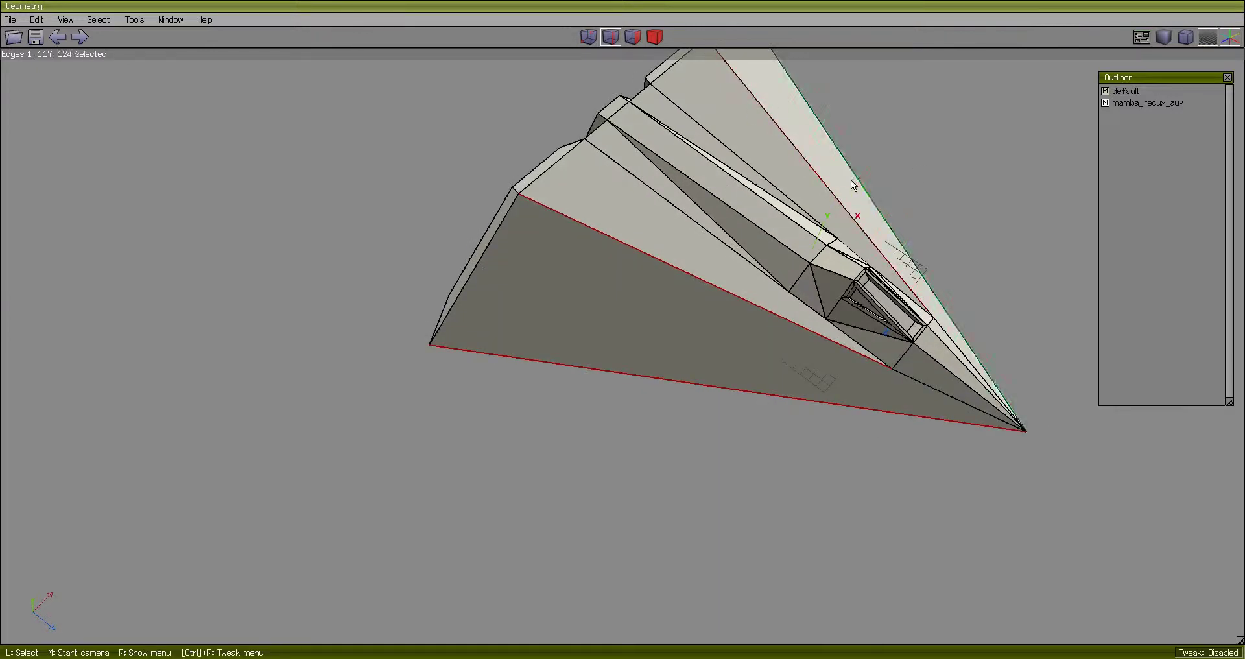
middle_click(840, 198)
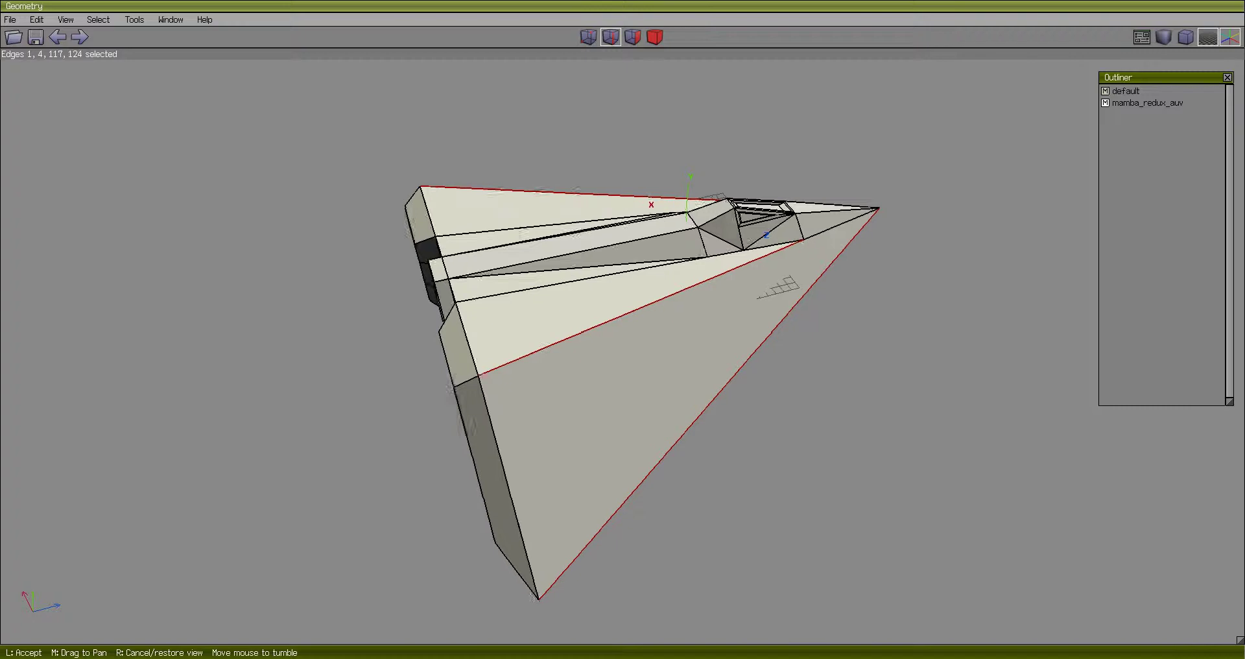
left_click(924, 170)
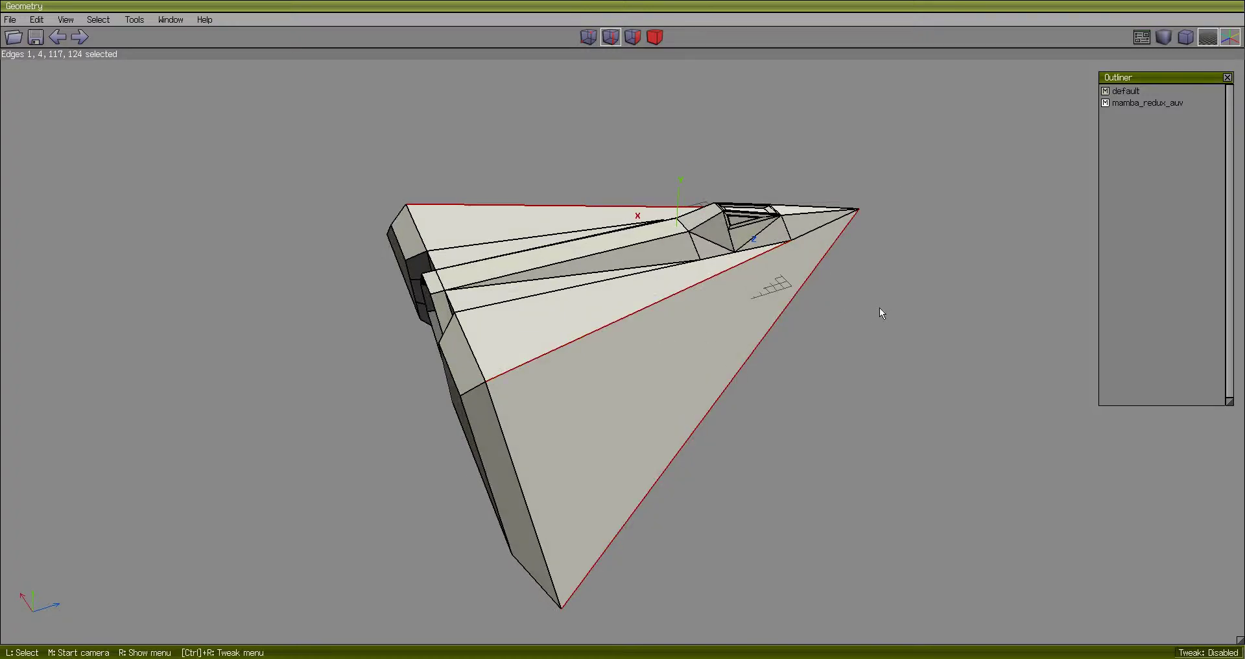
key("2")
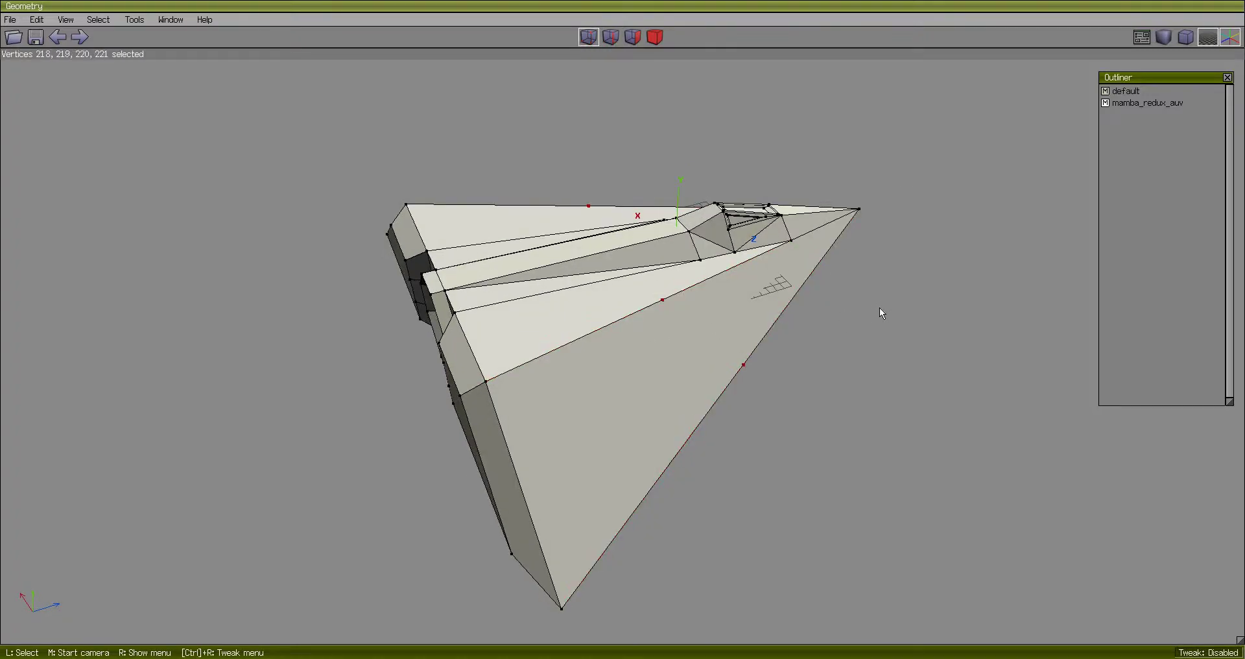
Step: Connect the new midpoint vertices across the outer panel of each wing, and clear the selection
middle_click(880, 309)
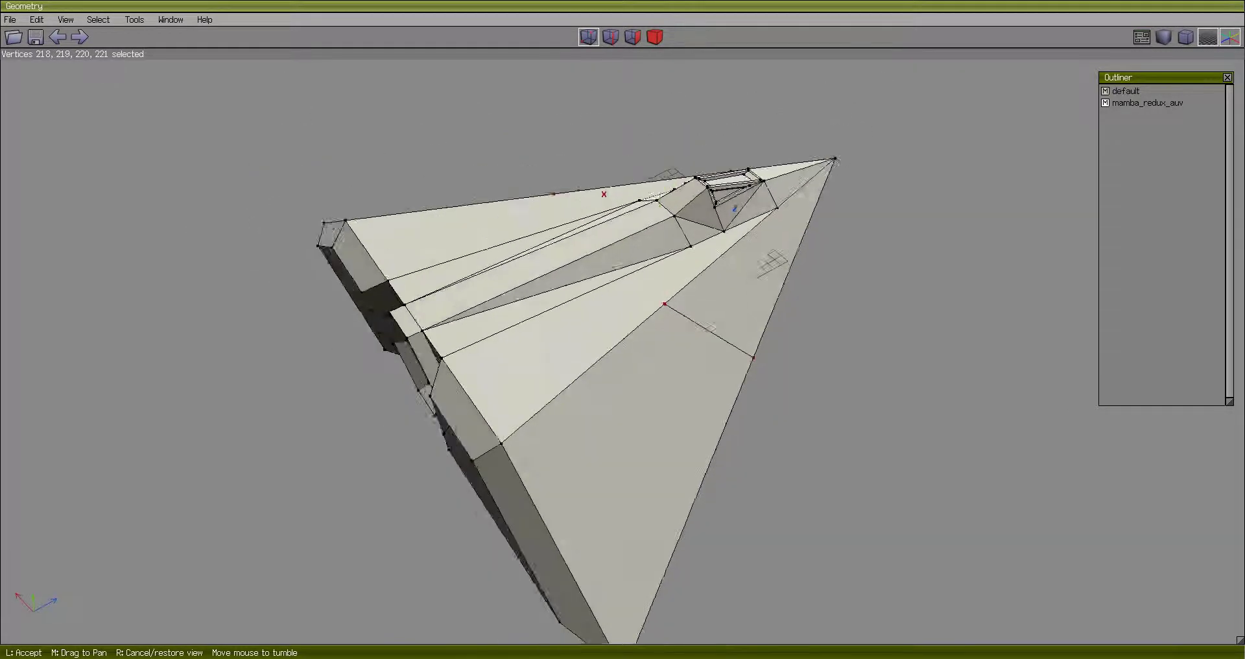
left_click(740, 398)
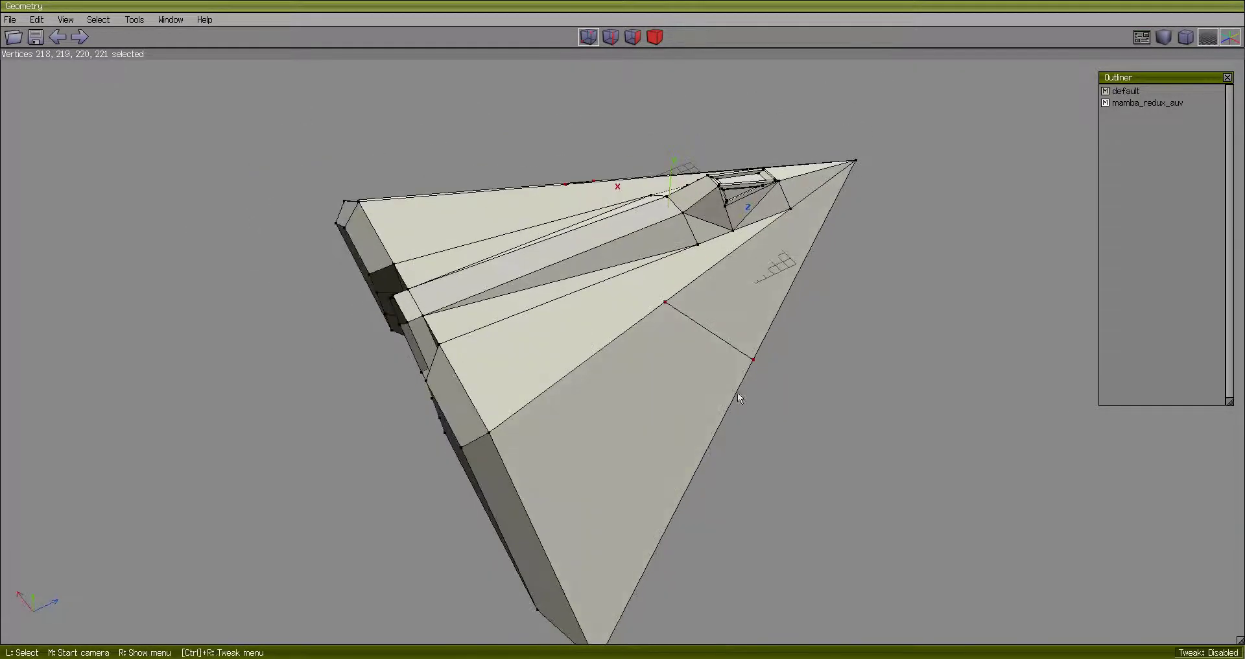
middle_click(837, 383)
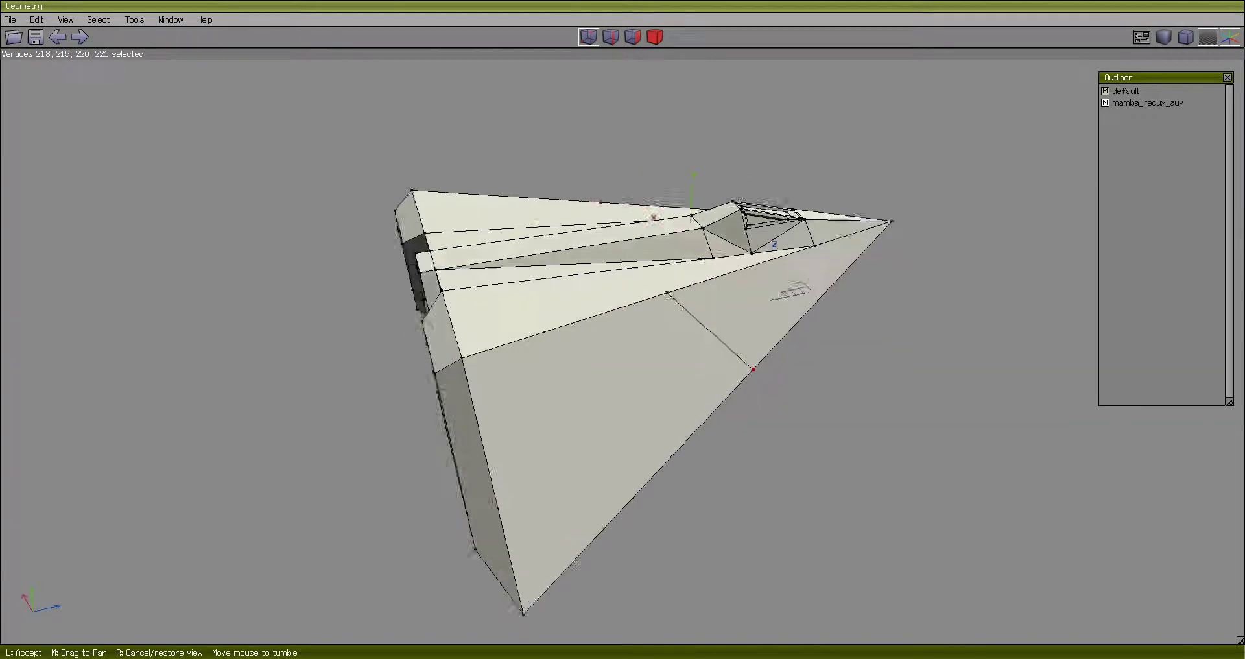
left_click(695, 354)
key("space")
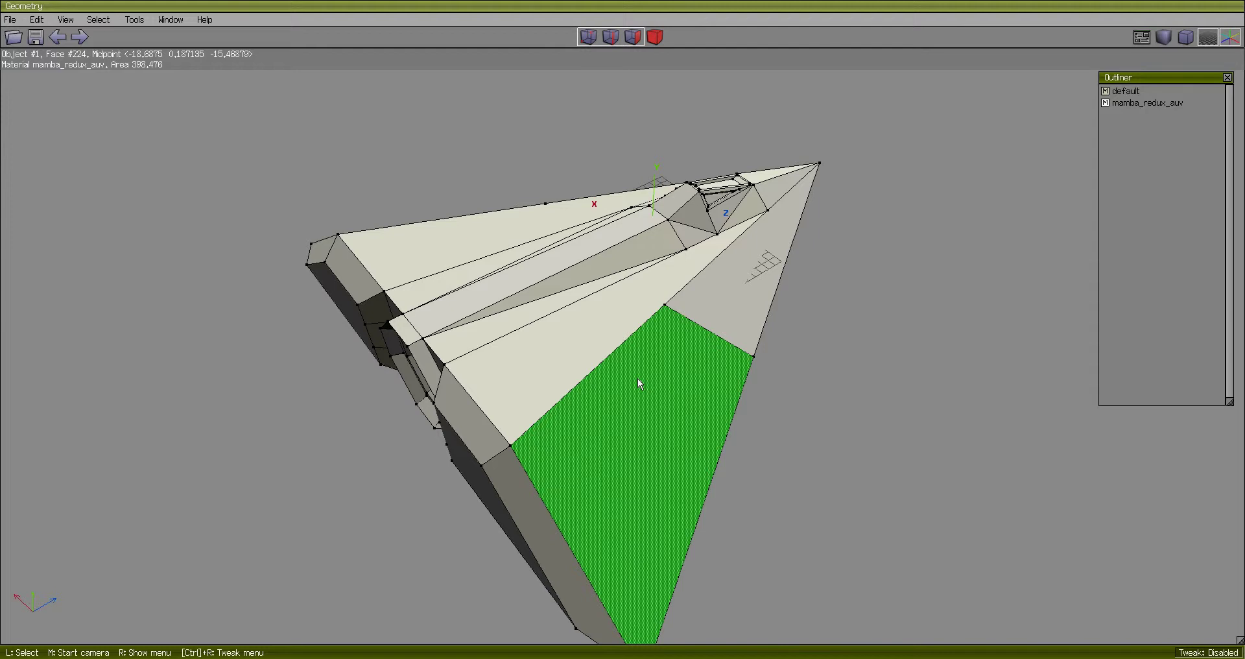
middle_click(799, 355)
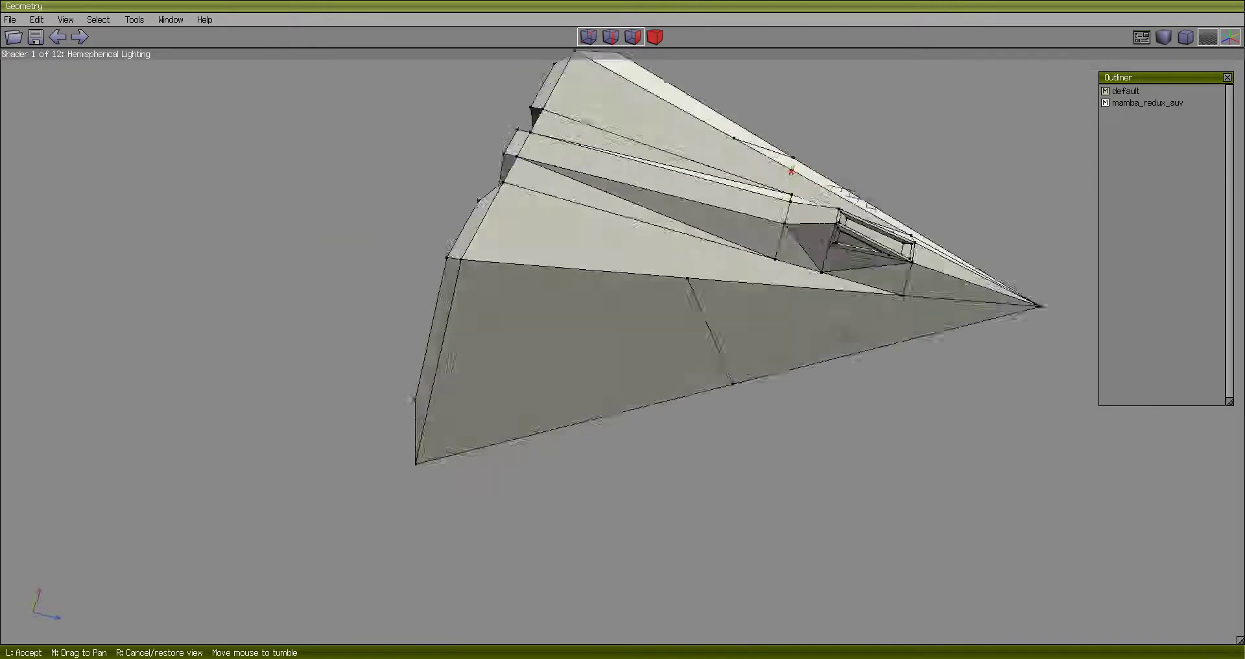
left_click(666, 355)
left_click(667, 355)
middle_click(667, 355)
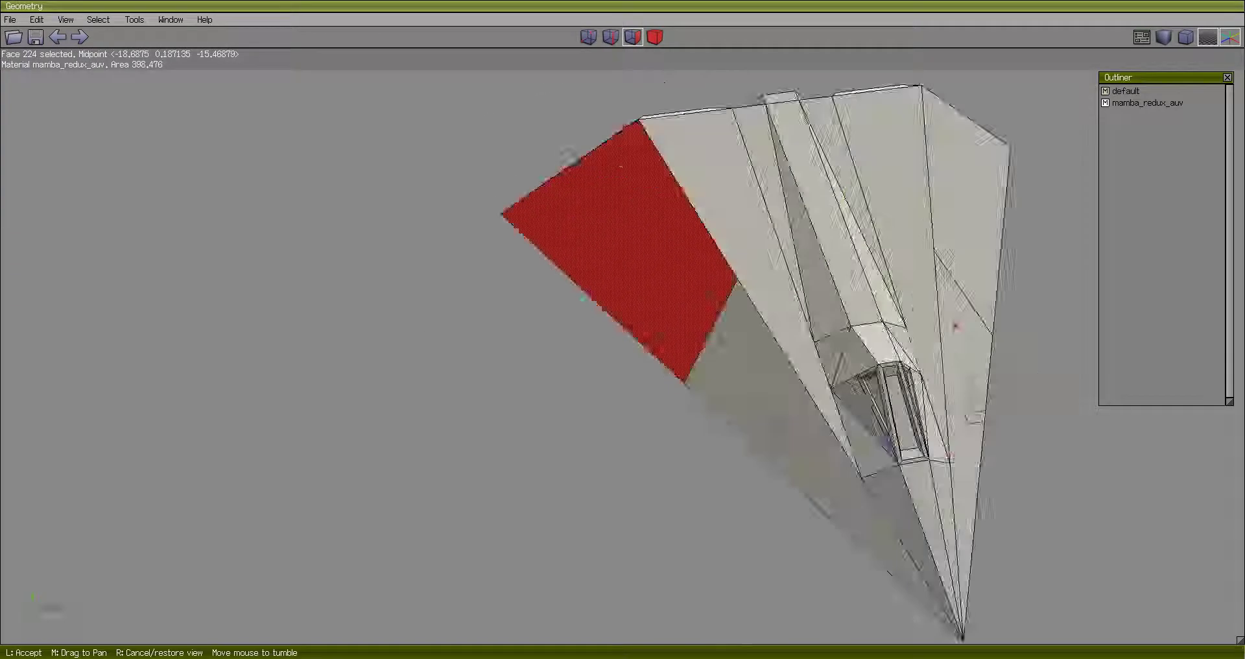
left_click(667, 356)
left_click(1004, 334)
right_click(476, 178)
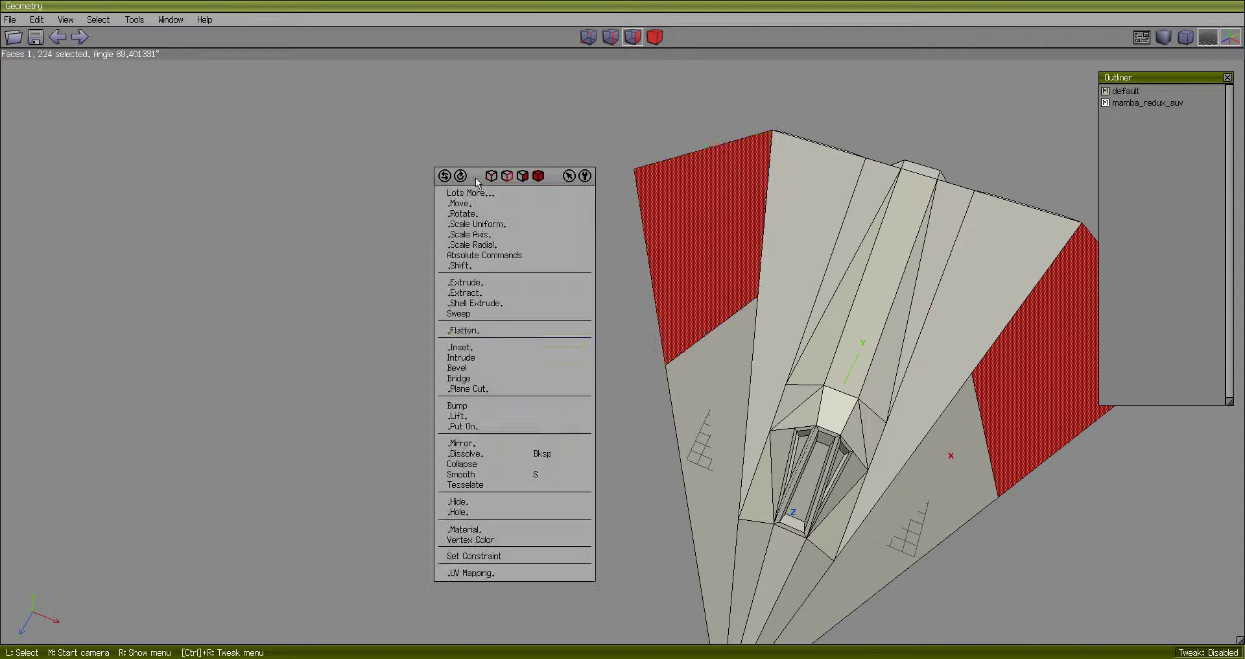
left_click(499, 332)
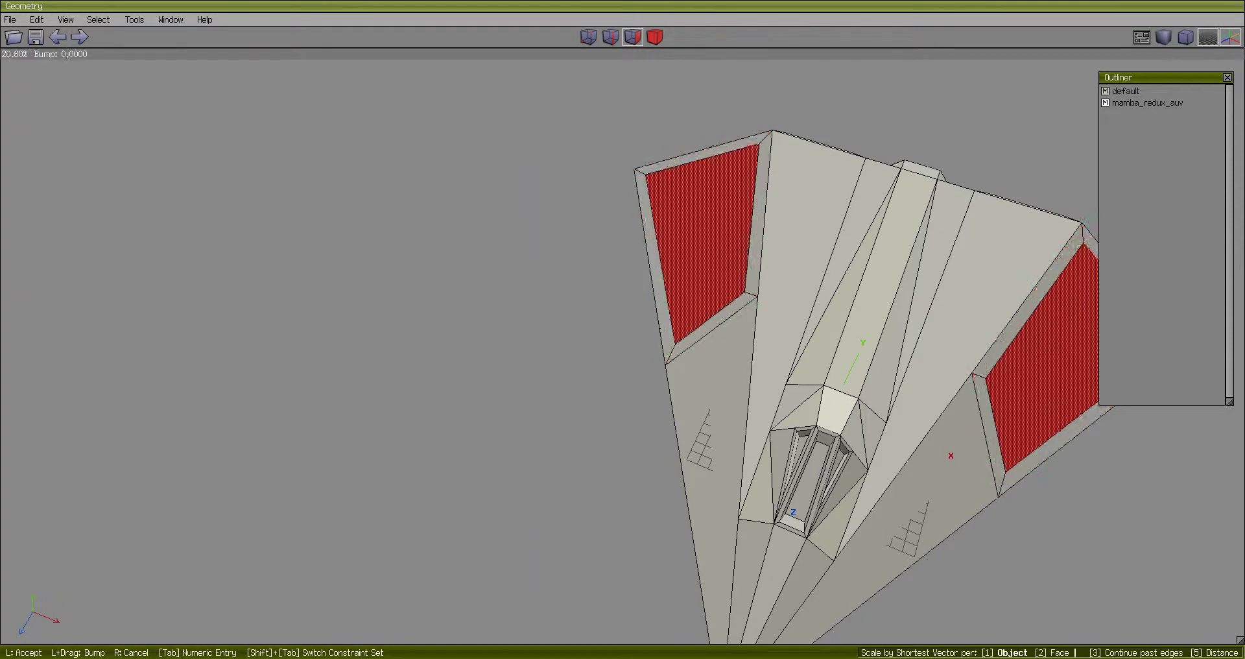
left_click(483, 344)
middle_click(627, 260)
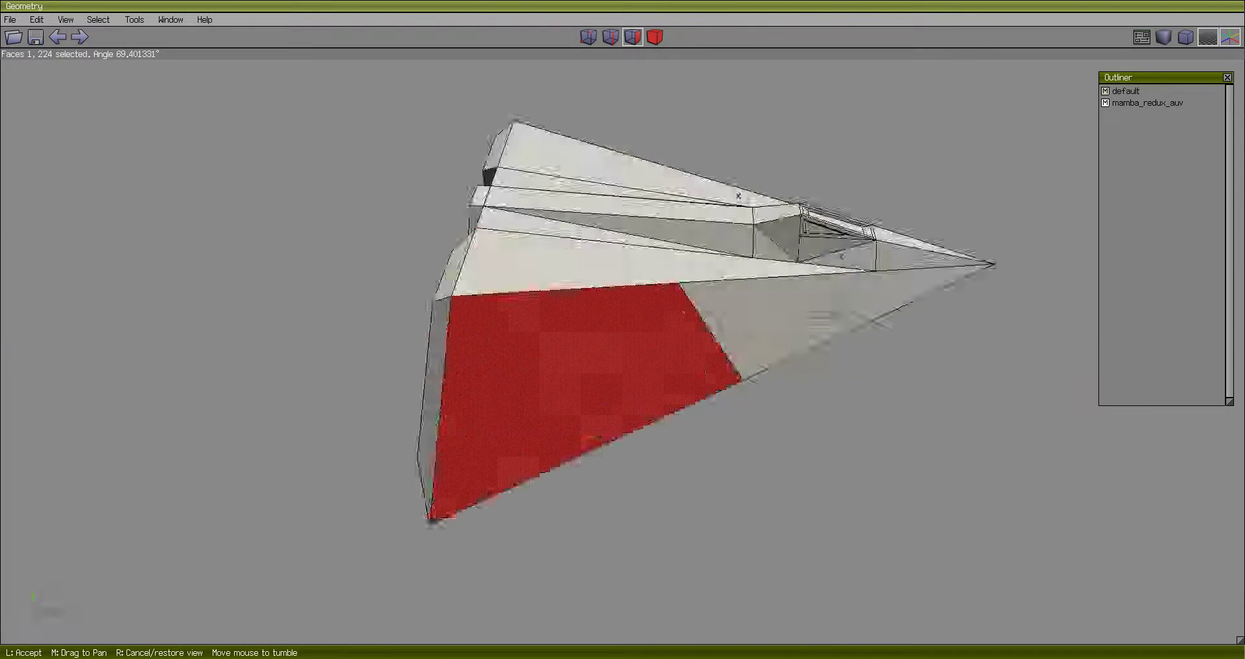
left_click(693, 337)
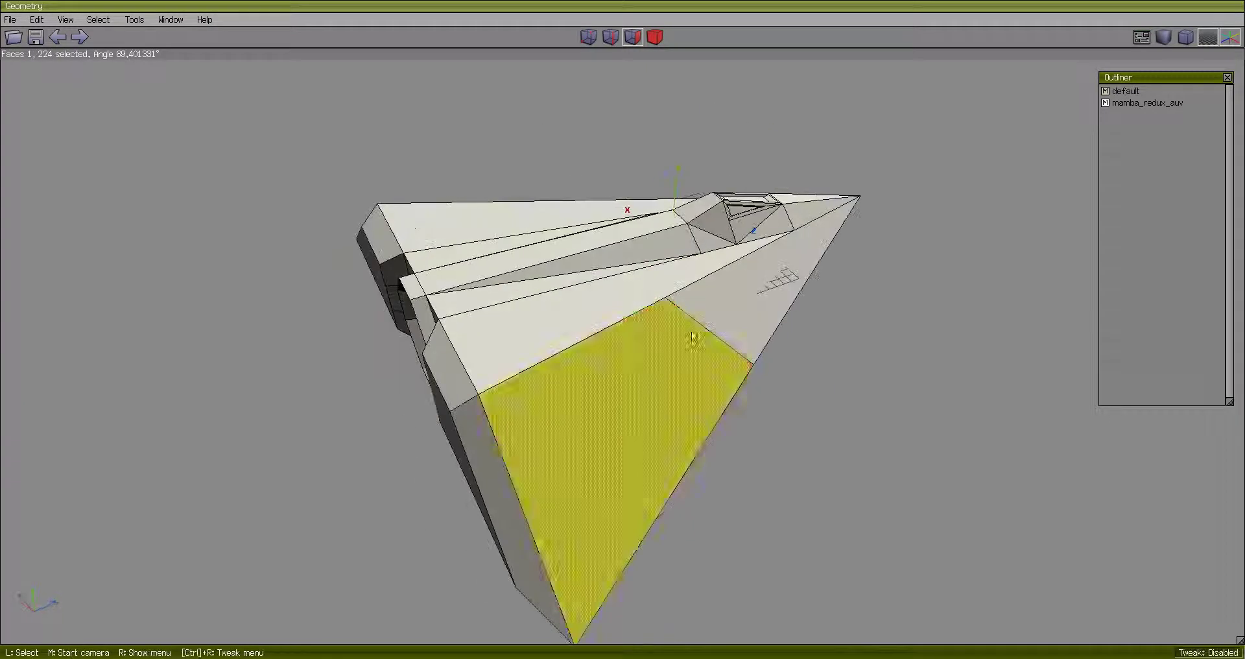
Step: Cut the rear half of the outer edge on both wings into eight equal segments
middle_click(828, 339)
left_click(691, 405)
left_click(691, 405)
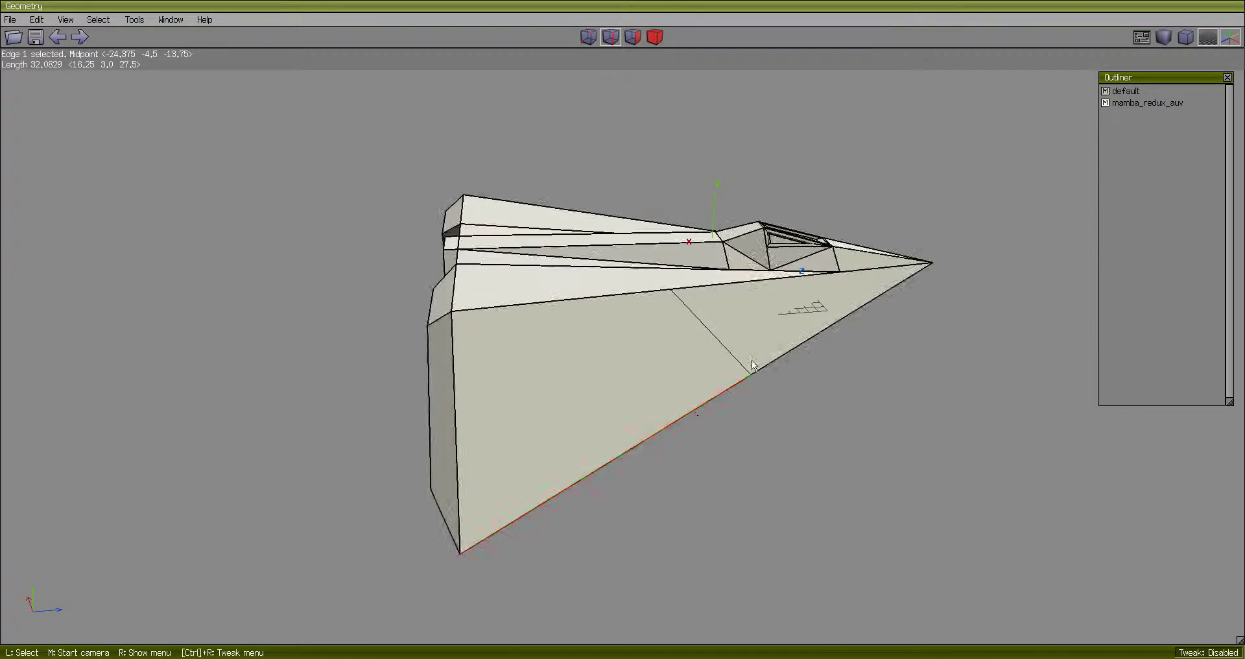
middle_click(691, 404)
left_click(773, 360)
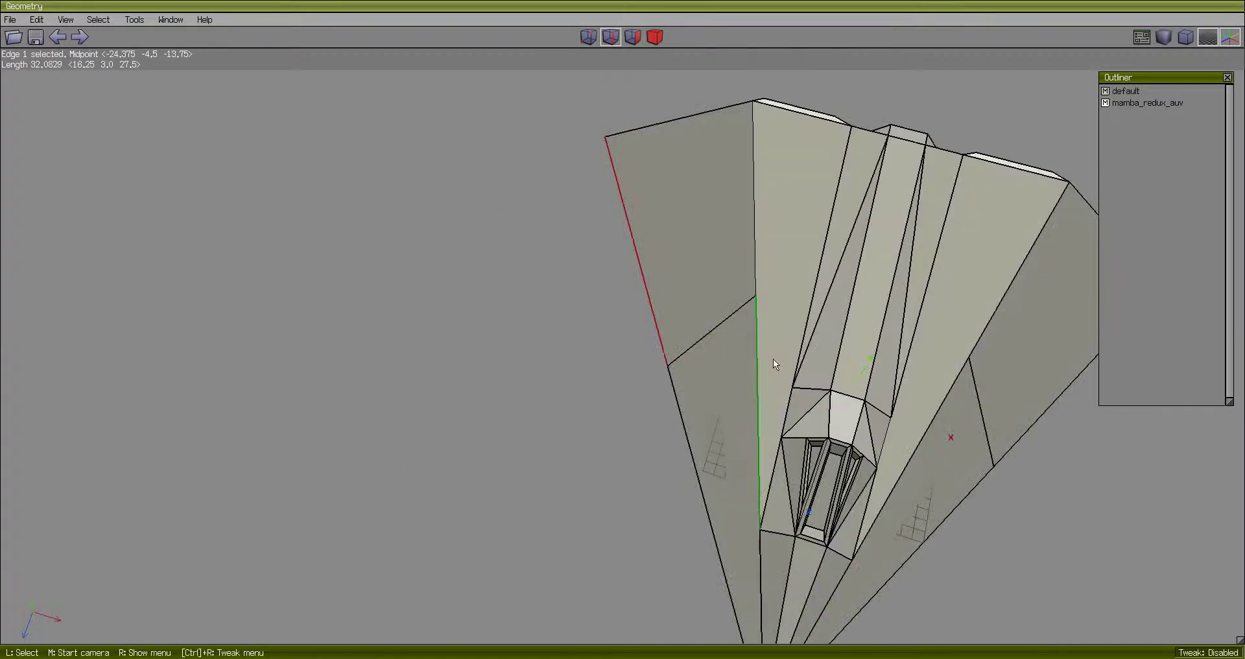
left_click(1030, 424)
middle_click(1030, 424)
left_click(822, 313)
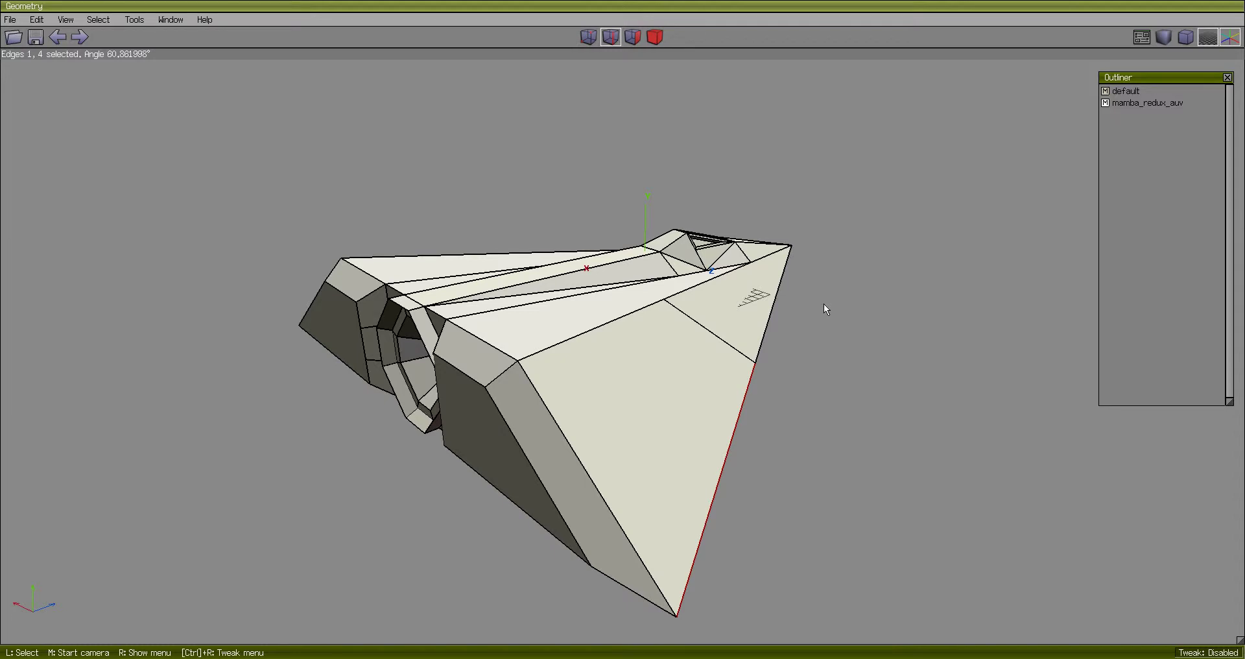
middle_click(825, 304)
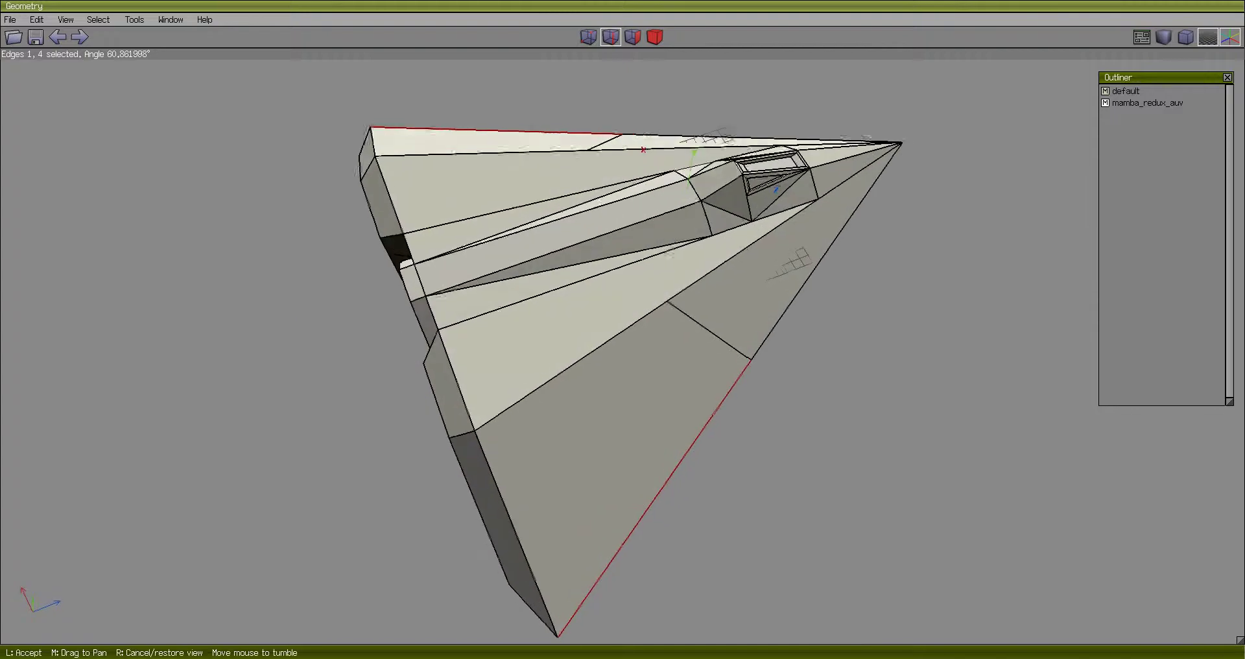
left_click(811, 379)
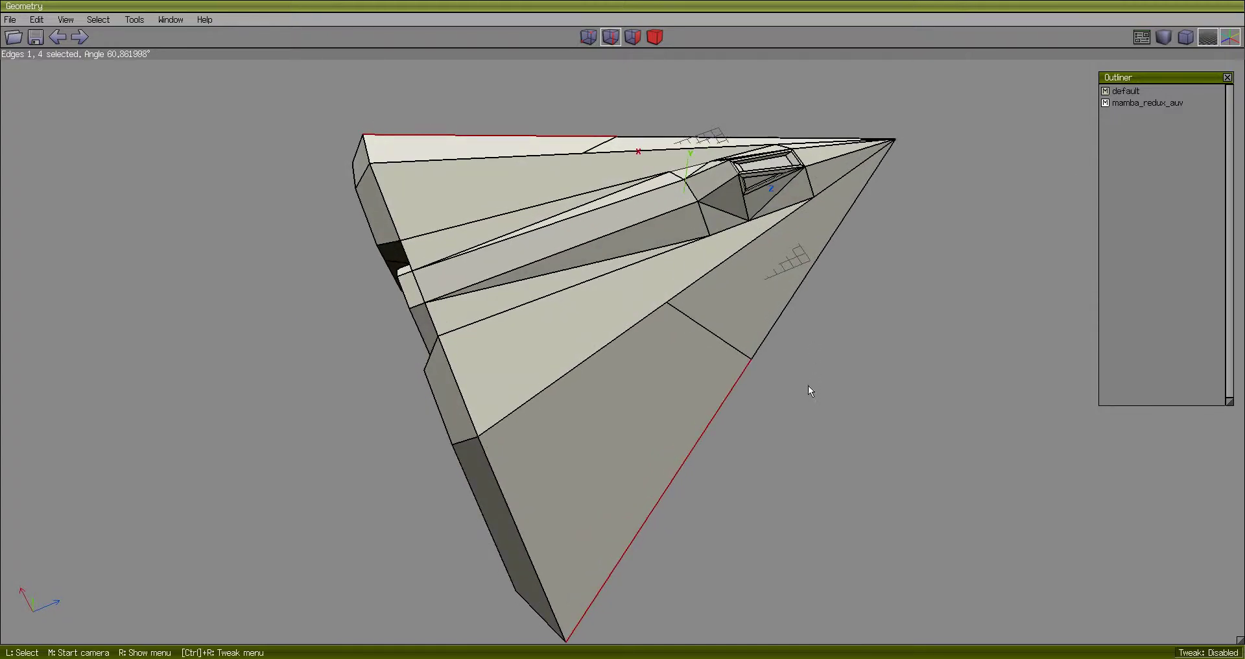
middle_click(850, 338)
left_click(850, 318)
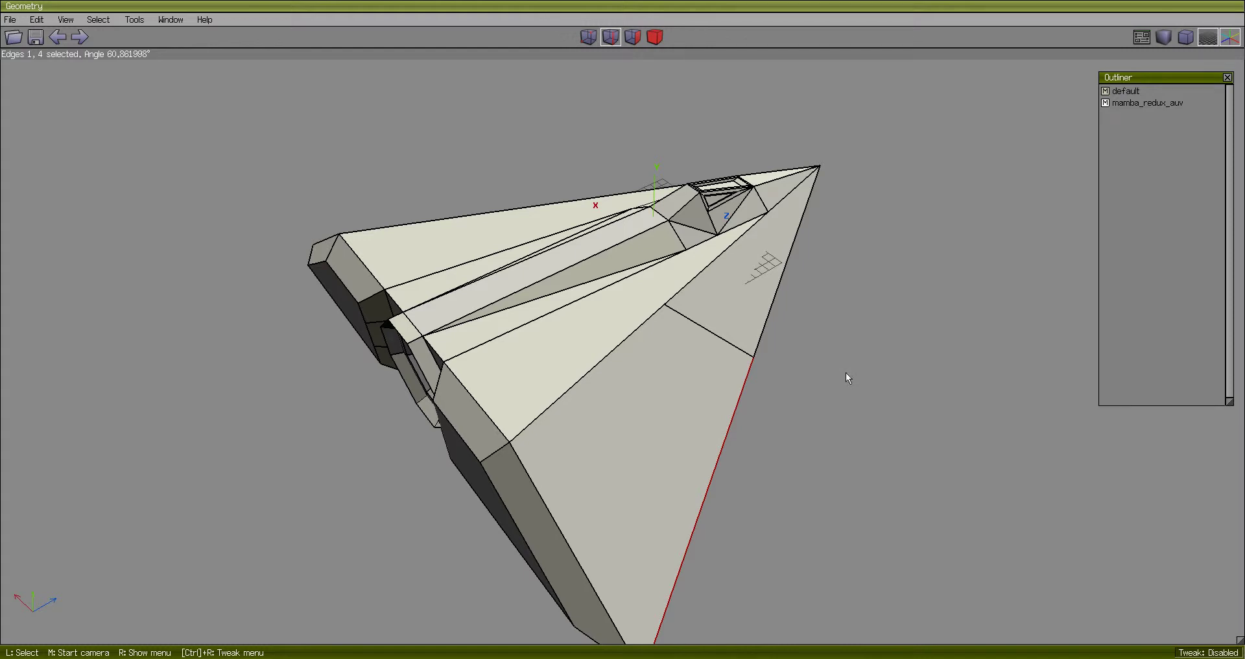
key("v")
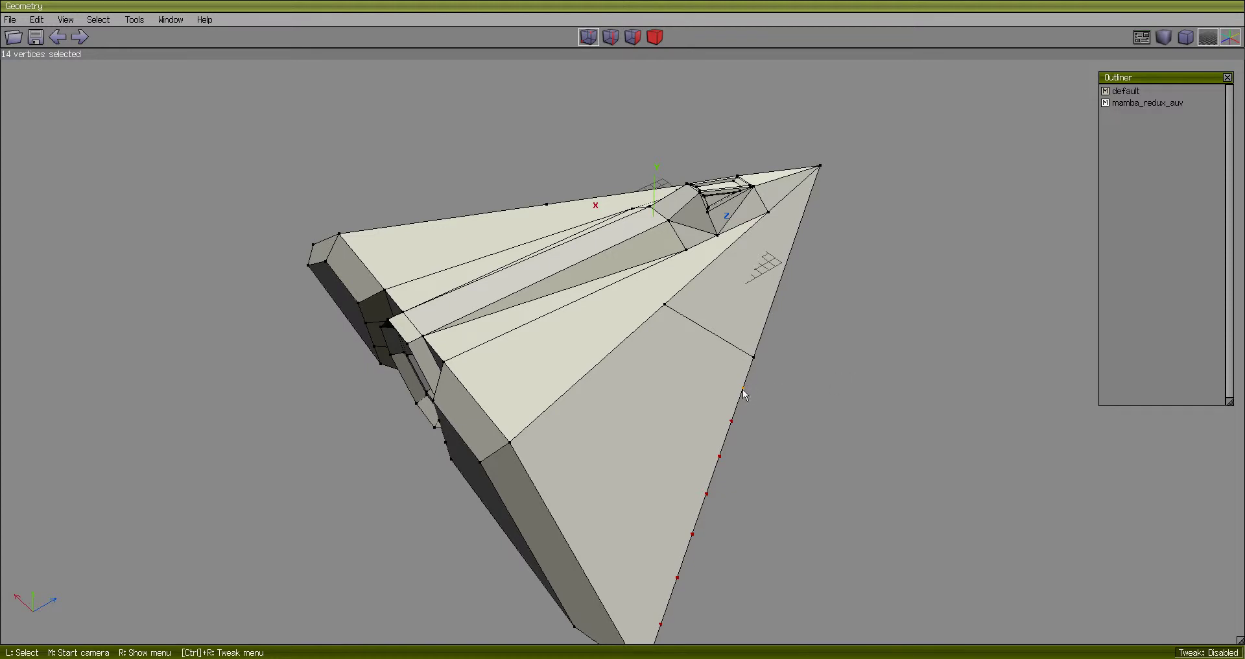
Step: Exclude the foremost new vertex on each wing's outer edge from the selection and dissolve the remaining selected vertices
middle_click_drag(839, 381, 658, 77)
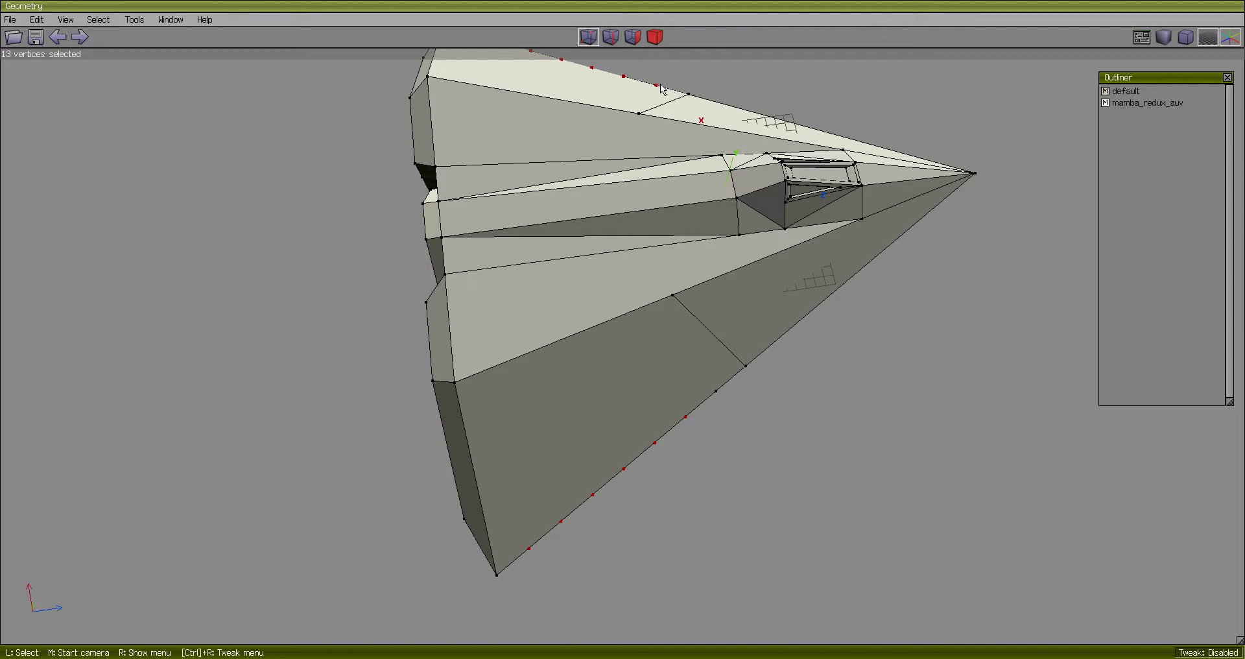
middle_click_drag(802, 107, 679, 240)
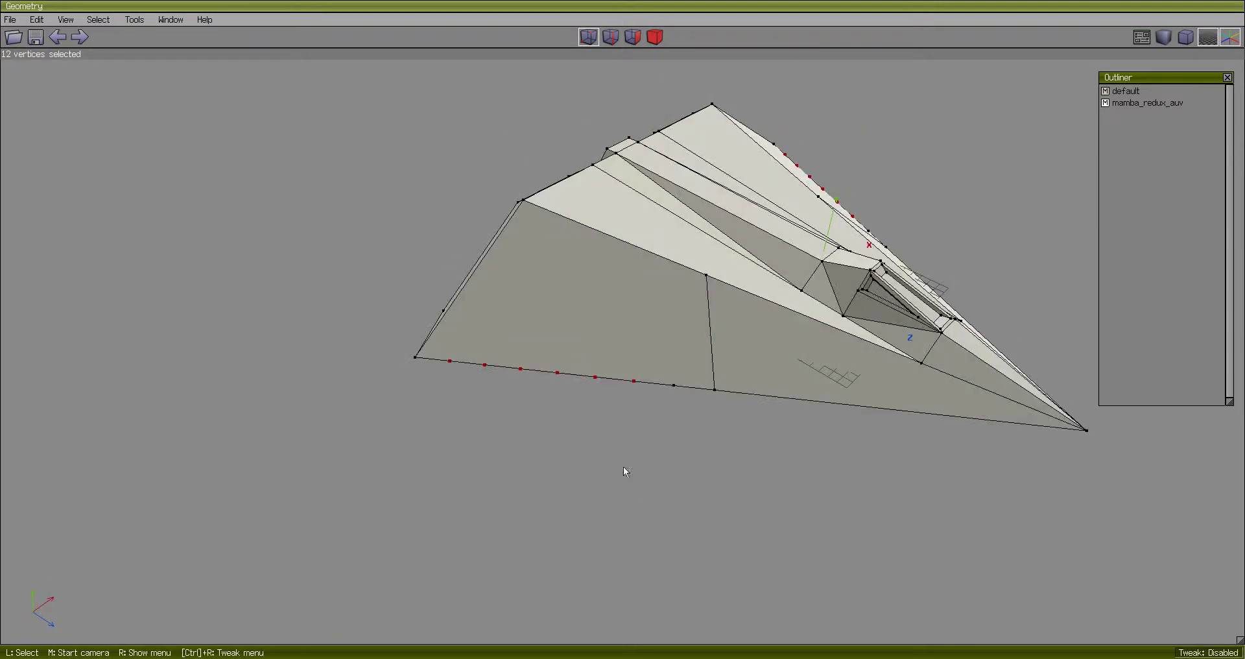
middle_click(696, 430)
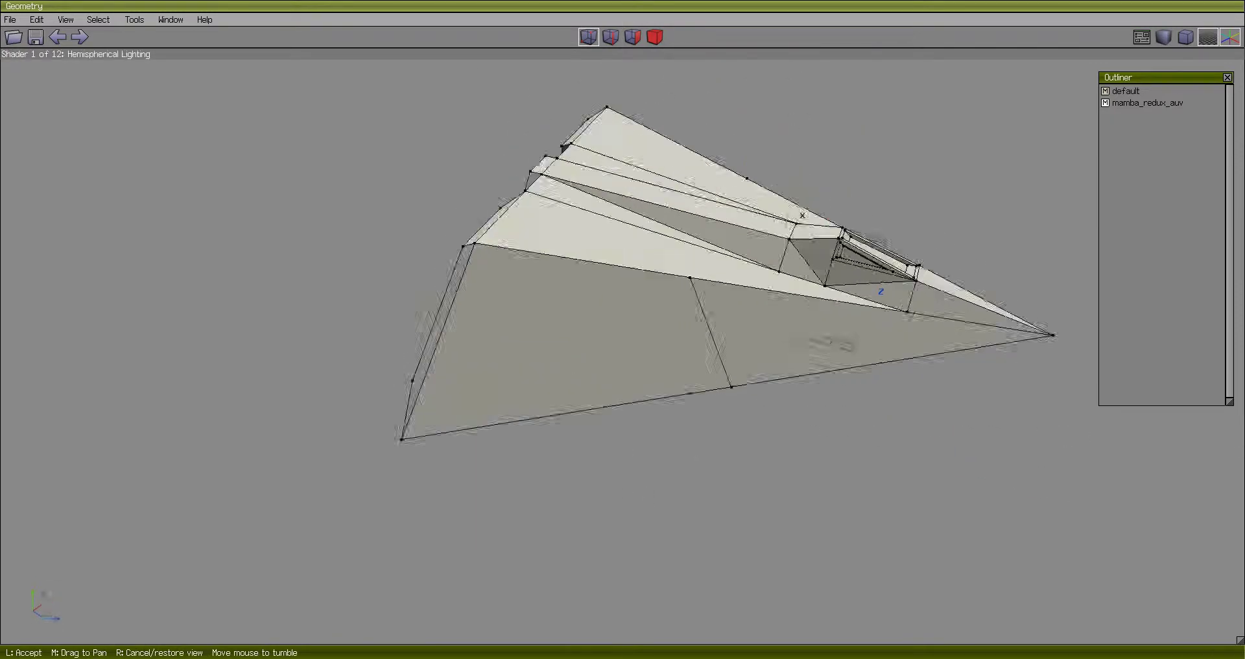
left_click(711, 400)
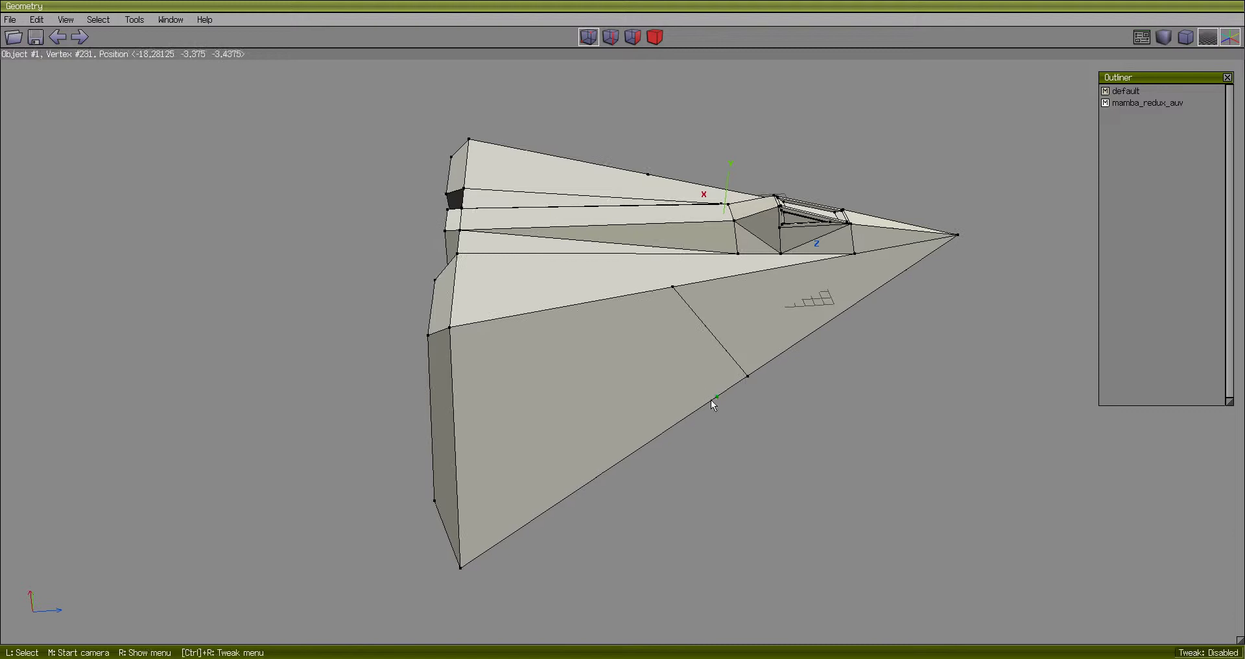
Step: Cut the cross edge on each wing's outer panel into six equal segments
left_click(725, 354)
middle_click(811, 344)
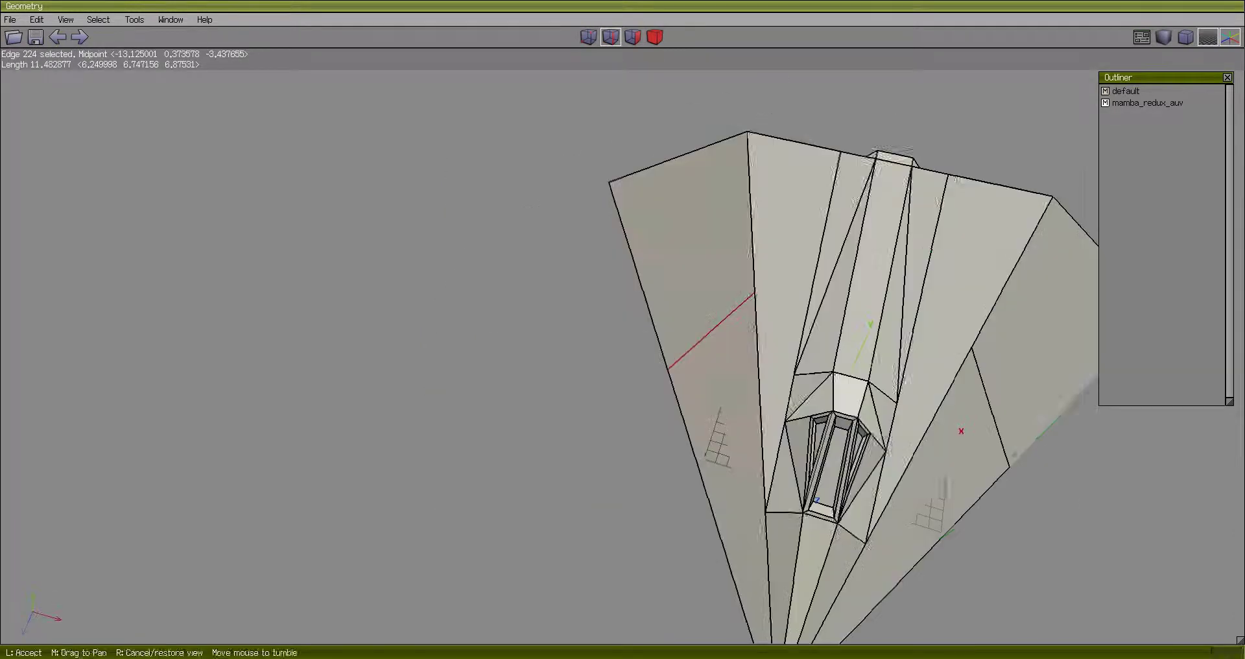
left_click(1023, 423)
left_click(1010, 423)
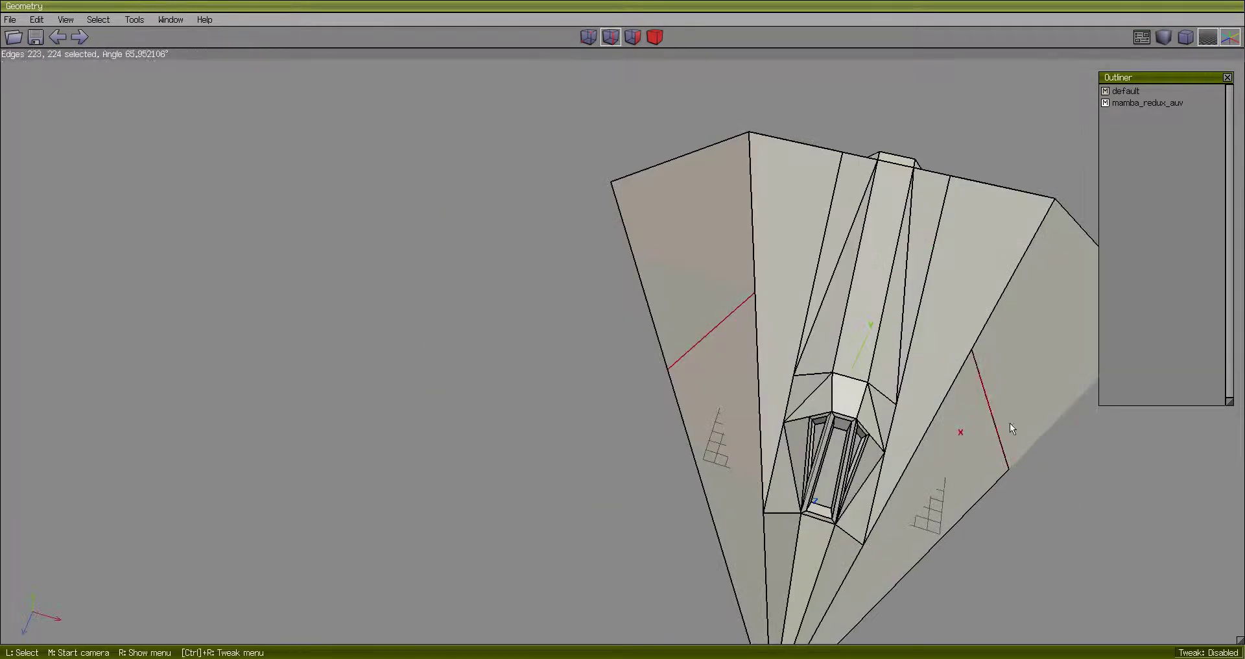
middle_click(1080, 492)
left_click(1072, 494)
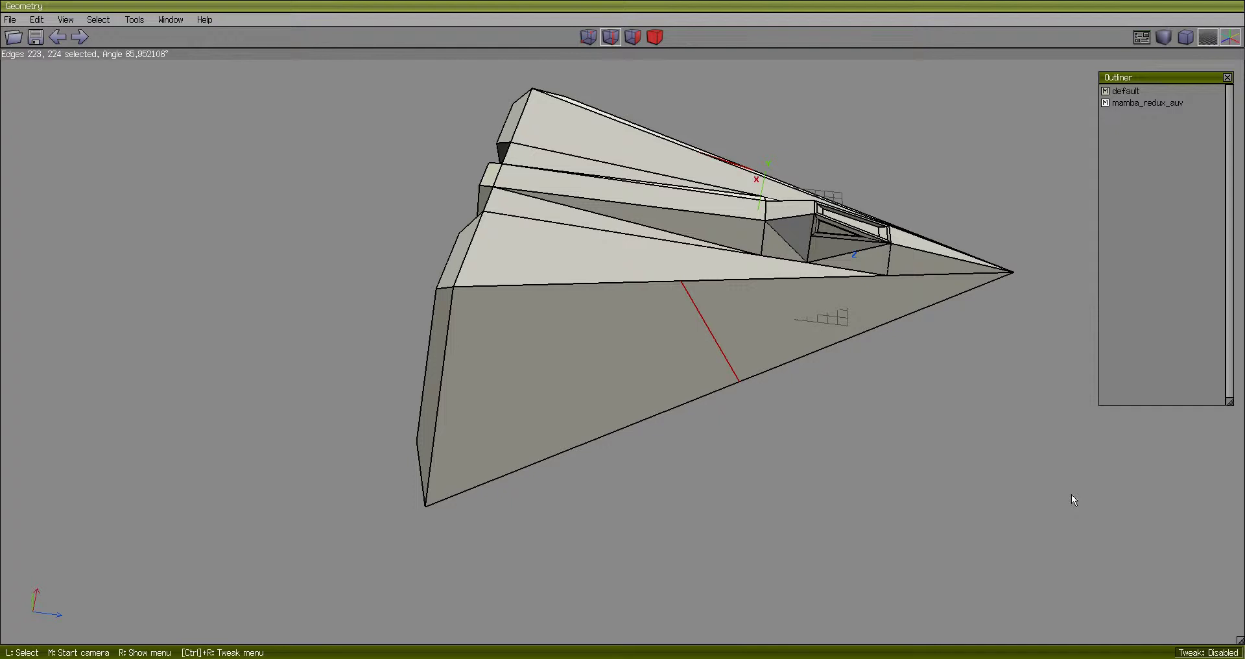
key("v")
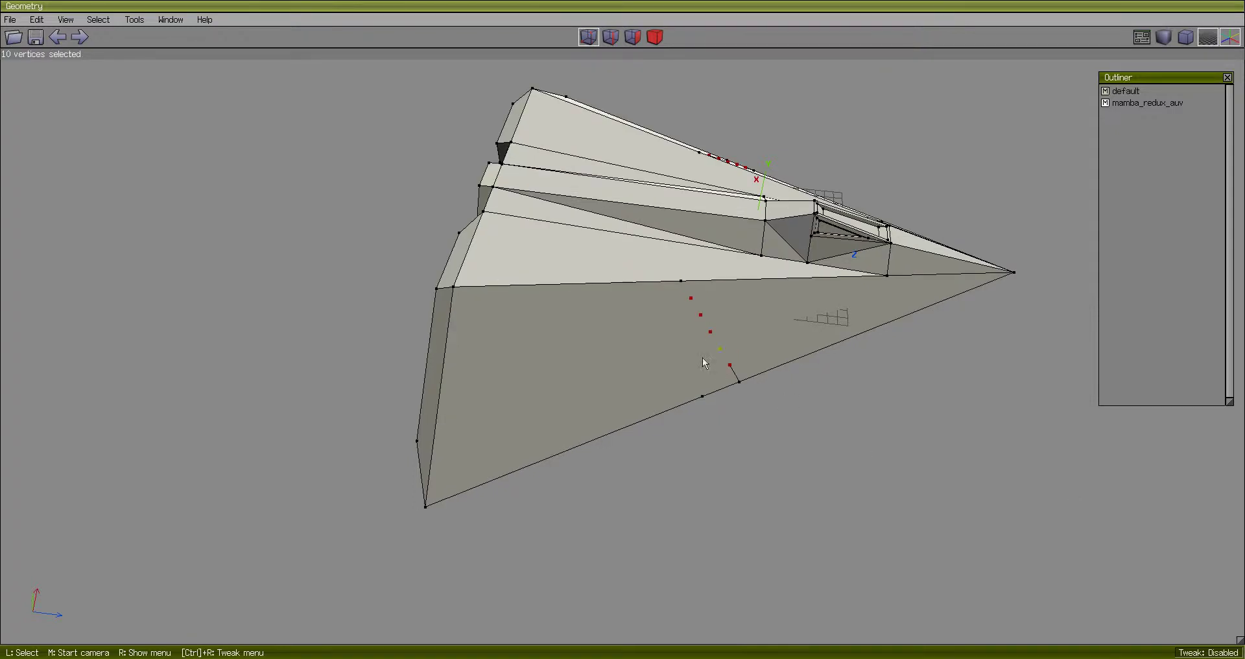
Step: Keep only the second new vertex from the outer end of each cross edge and dissolve the other new vertices
left_click(719, 350)
middle_click(760, 332)
left_click(760, 332)
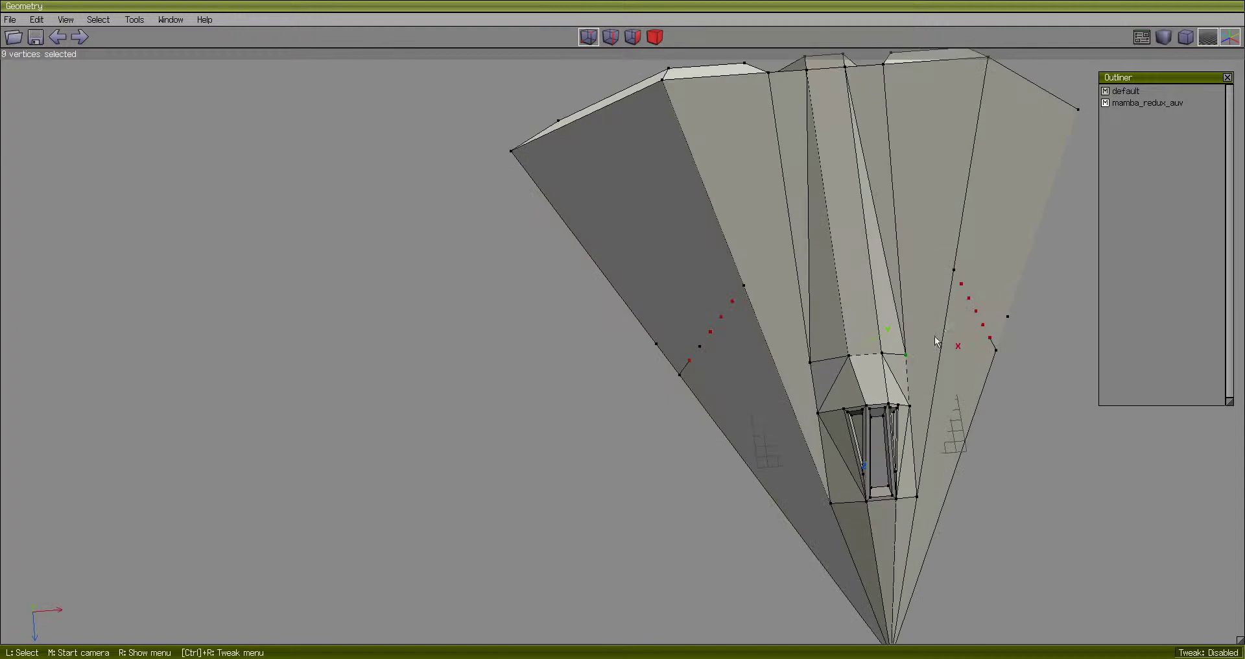
middle_click(1032, 466)
left_click(982, 431)
Step: Connect the remaining cross-edge vertex to the nearby outer-edge vertex on both wings, forming a small corner face on each
left_click(720, 339)
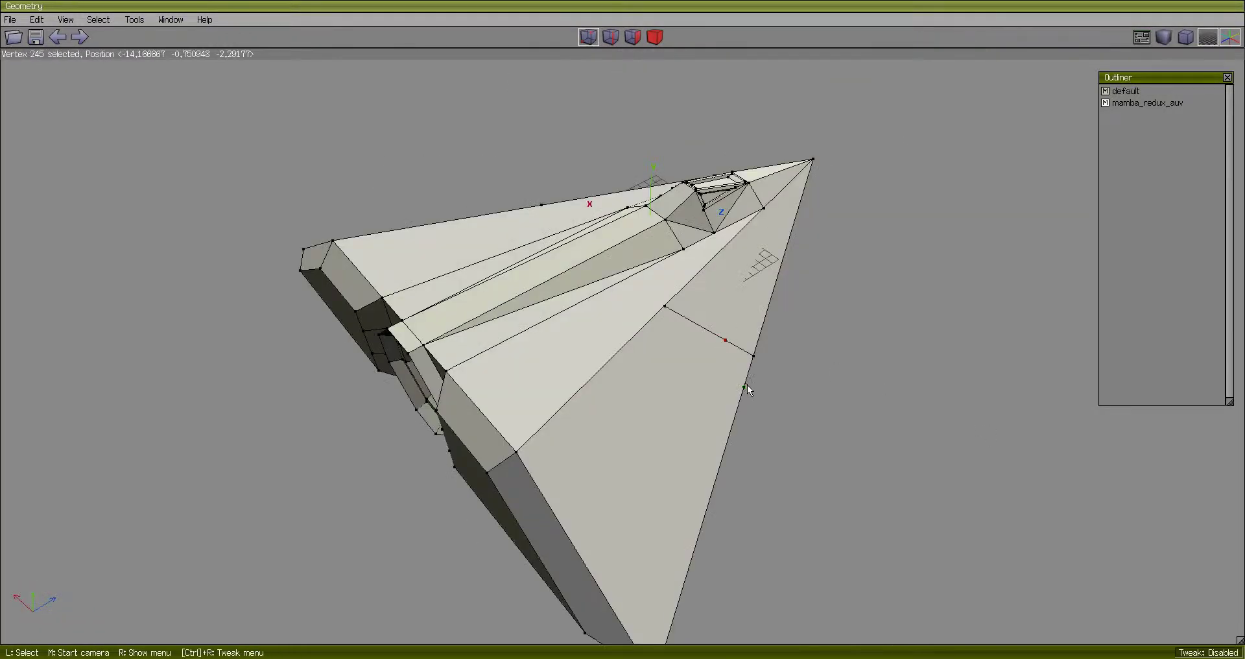
middle_click(746, 382)
left_click(731, 402)
left_click(729, 400)
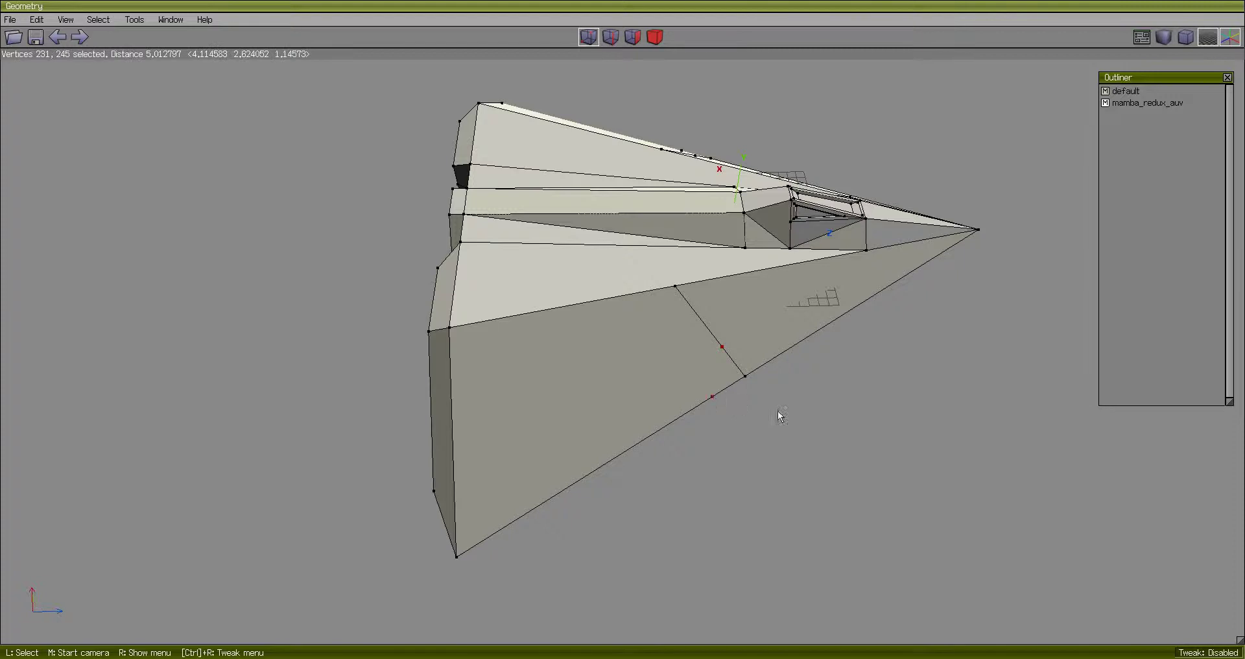
middle_click(811, 416)
left_click(903, 407)
left_click(935, 249)
left_click(948, 239)
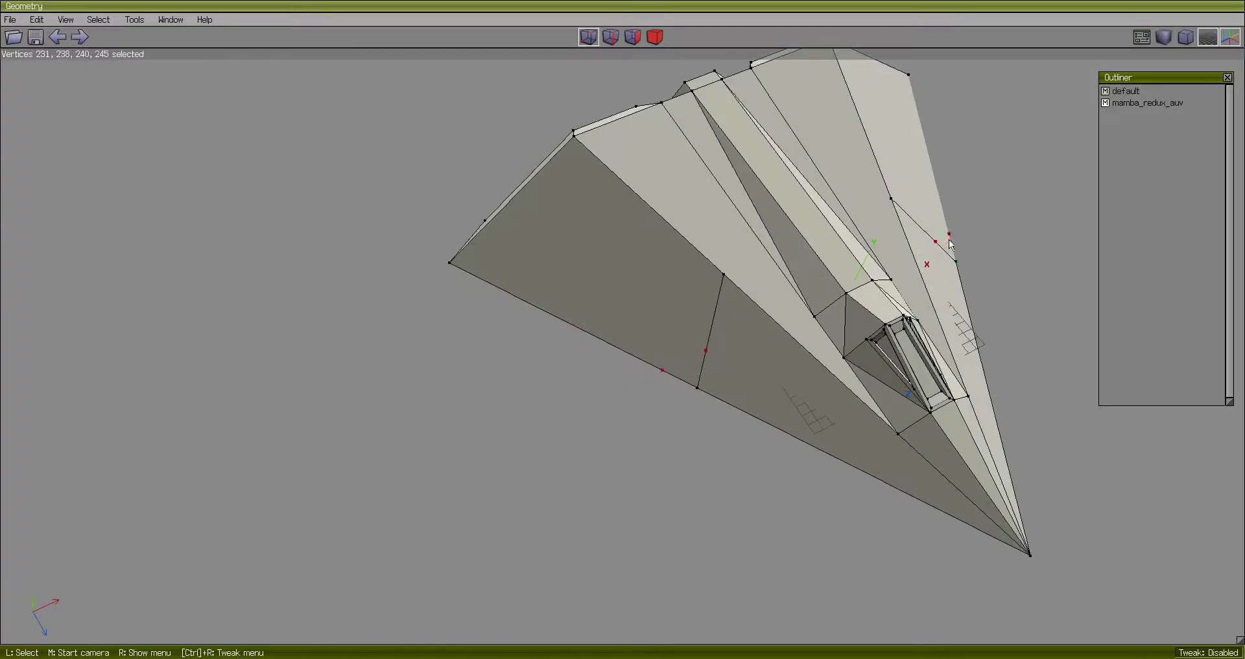
middle_click(971, 270)
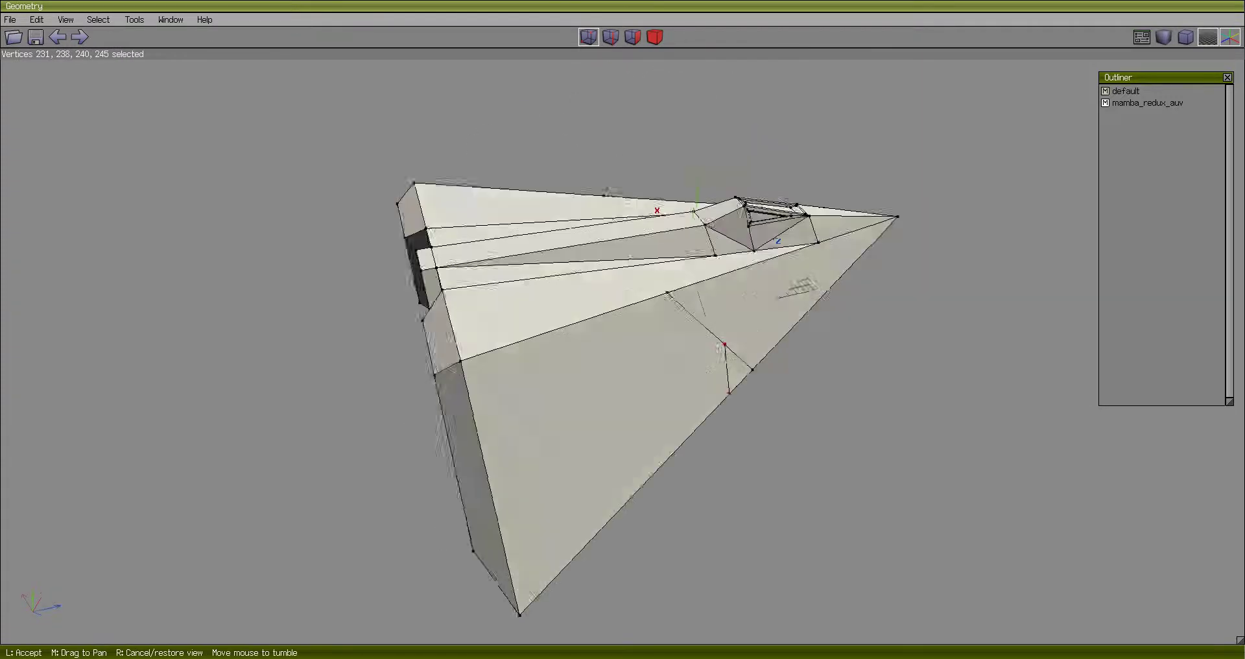
left_click(718, 324)
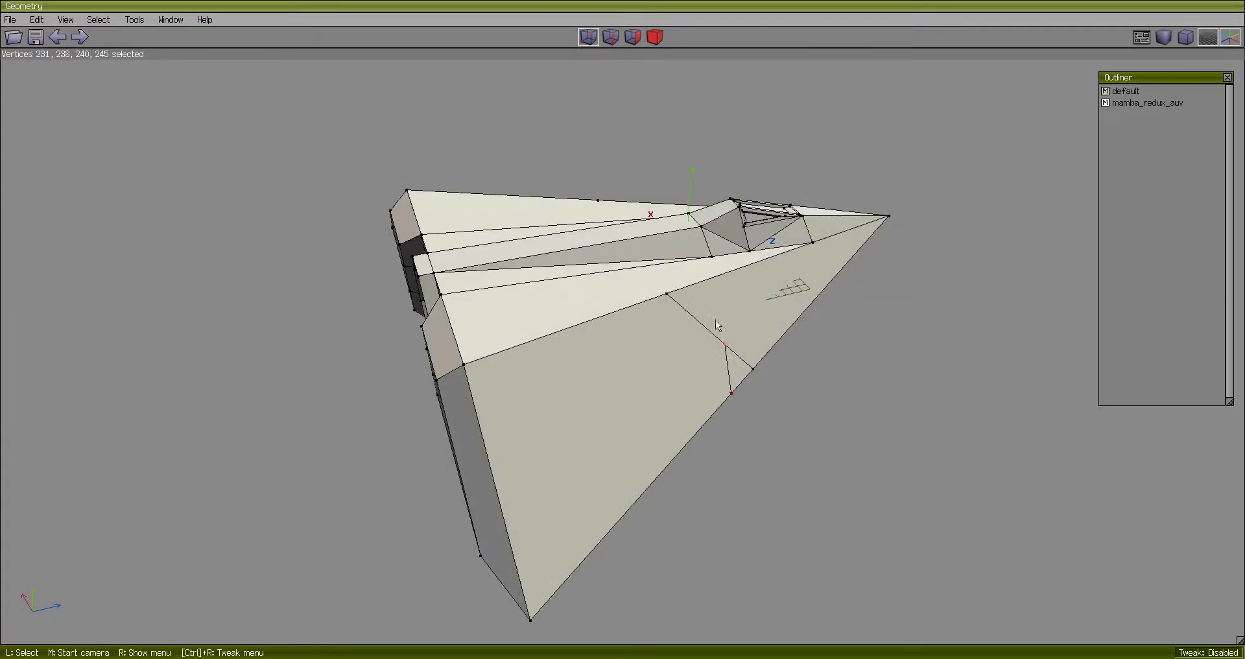
Step: Examine the new cross edges and corner faces on both wings' outer panels
scroll(717, 275, "up", 2)
middle_click(718, 275)
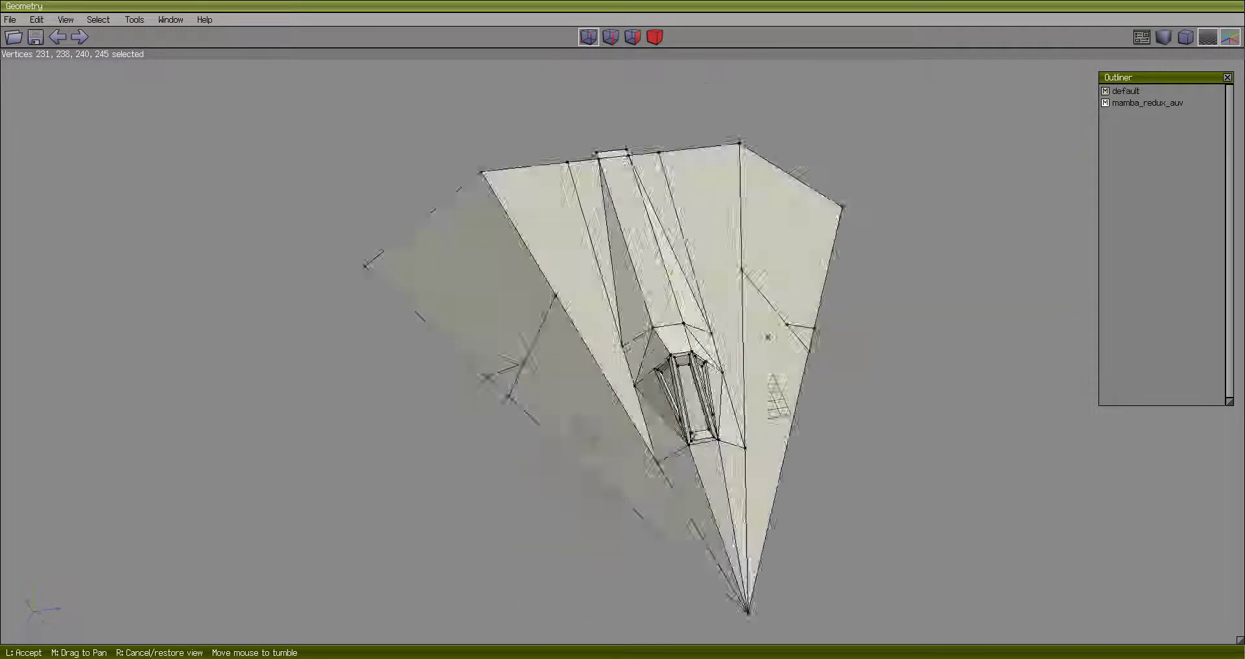
left_click(448, 502)
left_click(448, 502)
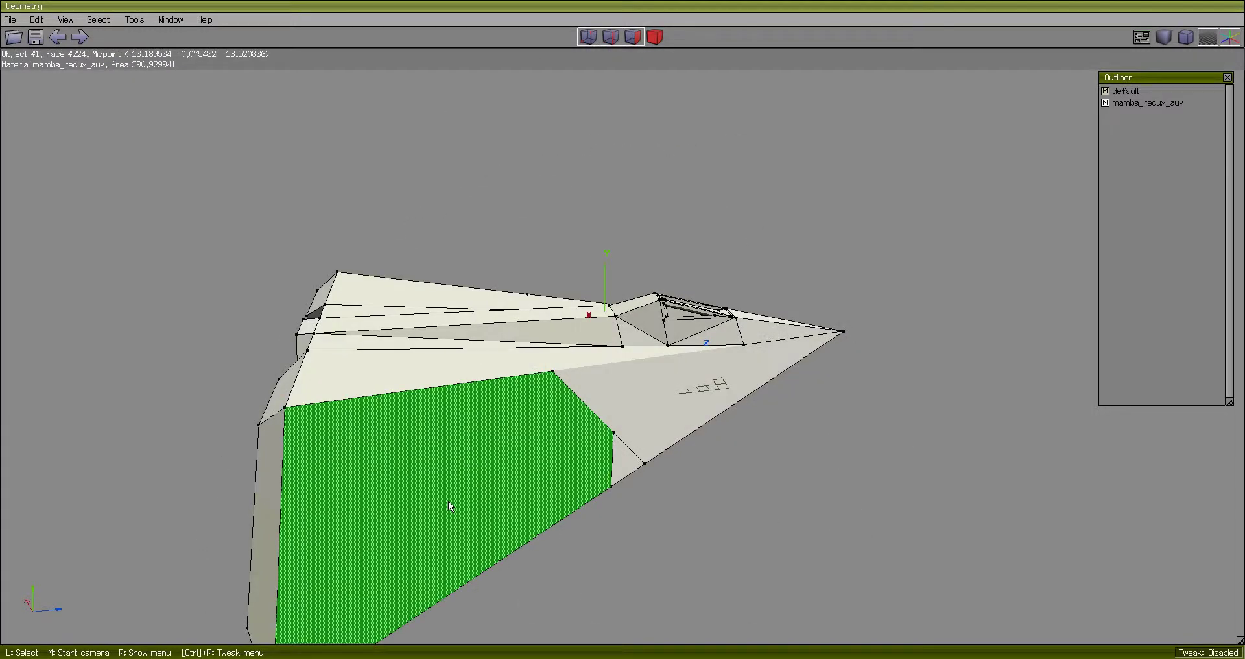
middle_click(448, 500)
left_click(482, 501)
left_click(584, 463)
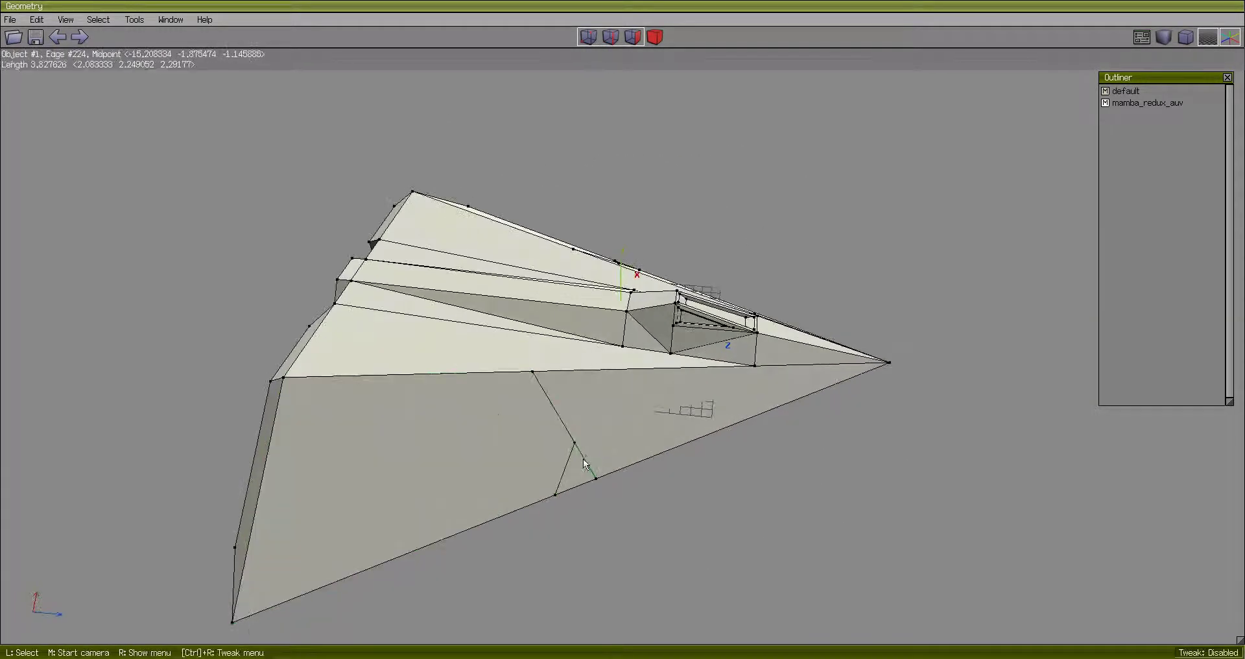
left_click(442, 475)
middle_click(534, 377)
left_click(406, 394)
Step: Cut the inner crease edge and outer edge behind the cross edge on both wings into two equal segments
key("space")
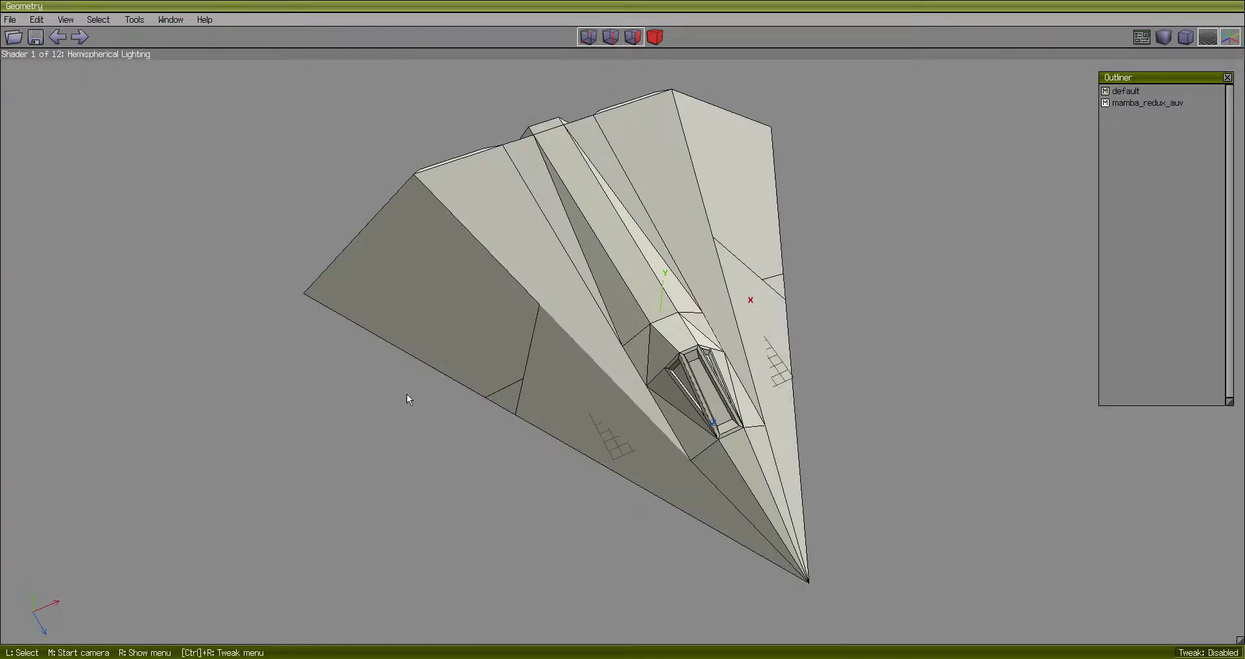
left_click(499, 265)
left_click(428, 340)
left_click(730, 194)
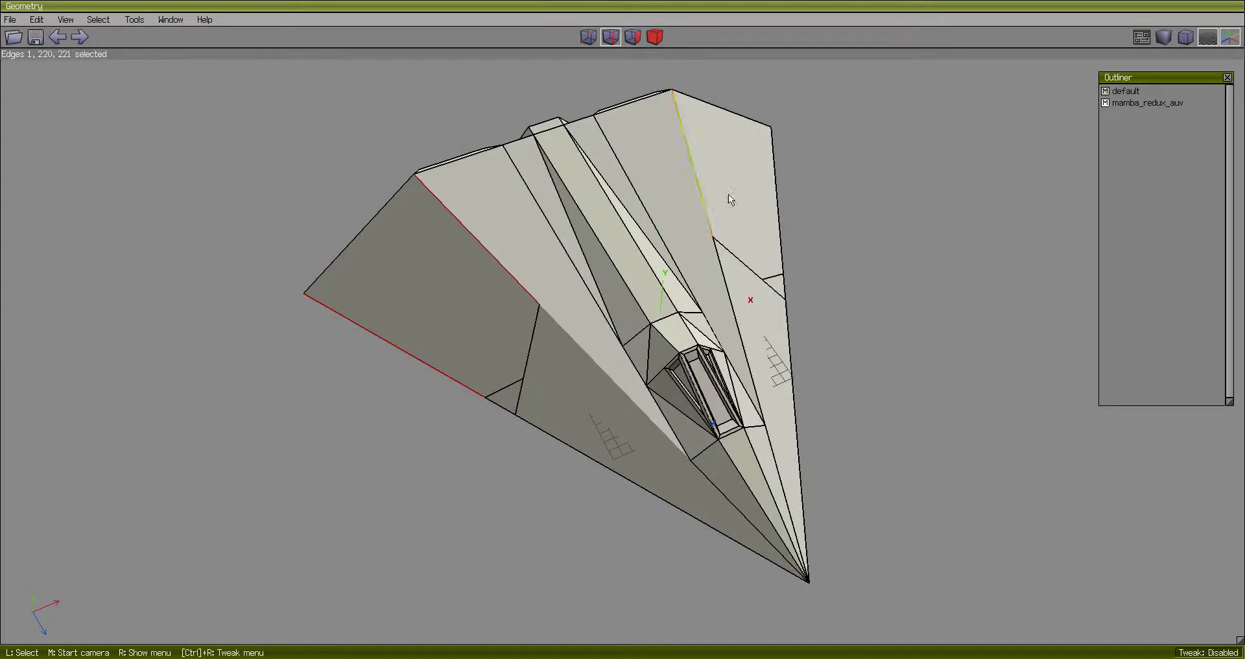
left_click(777, 209)
key("v")
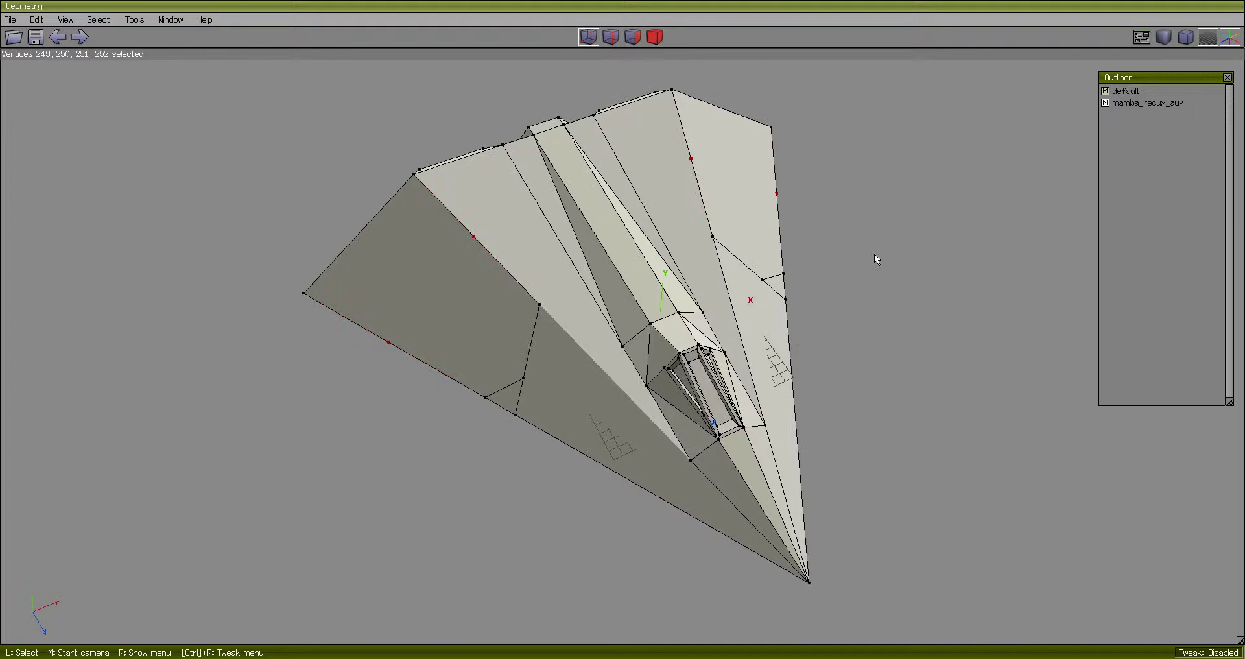
Step: Connect the inner and outer edge midpoints across each wing's rear outer panel and clear the selection
middle_click(874, 255)
left_click(874, 256)
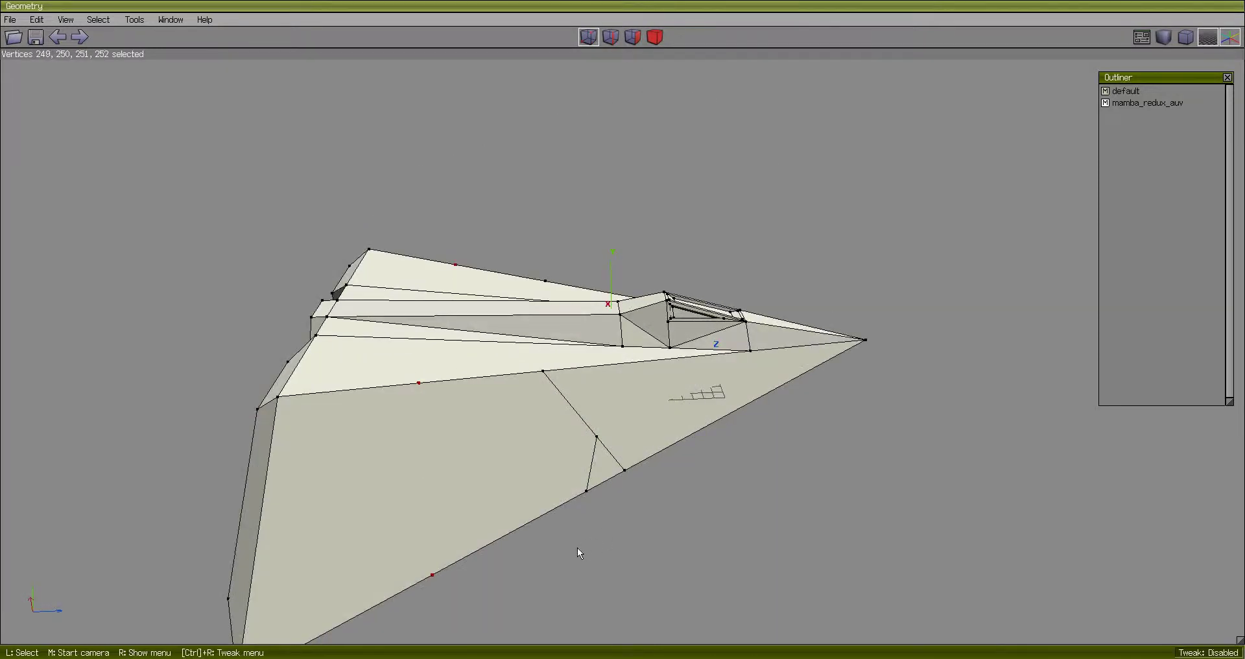
key("c")
middle_click(610, 541)
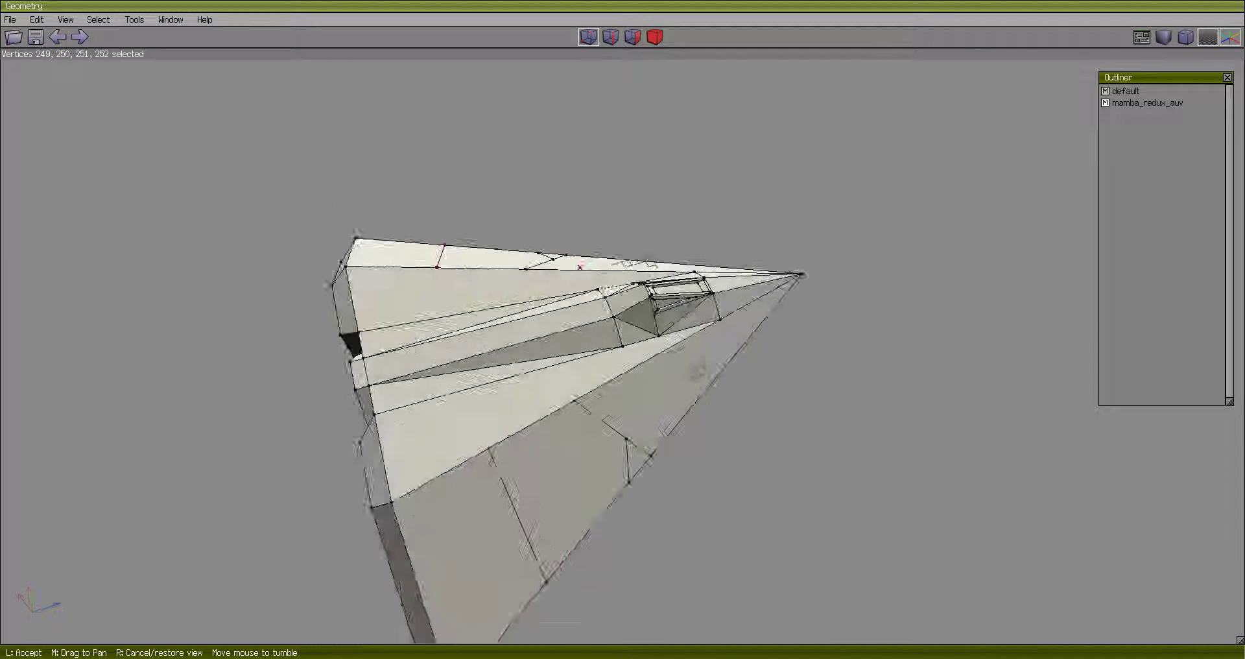
left_click(447, 551)
key("space")
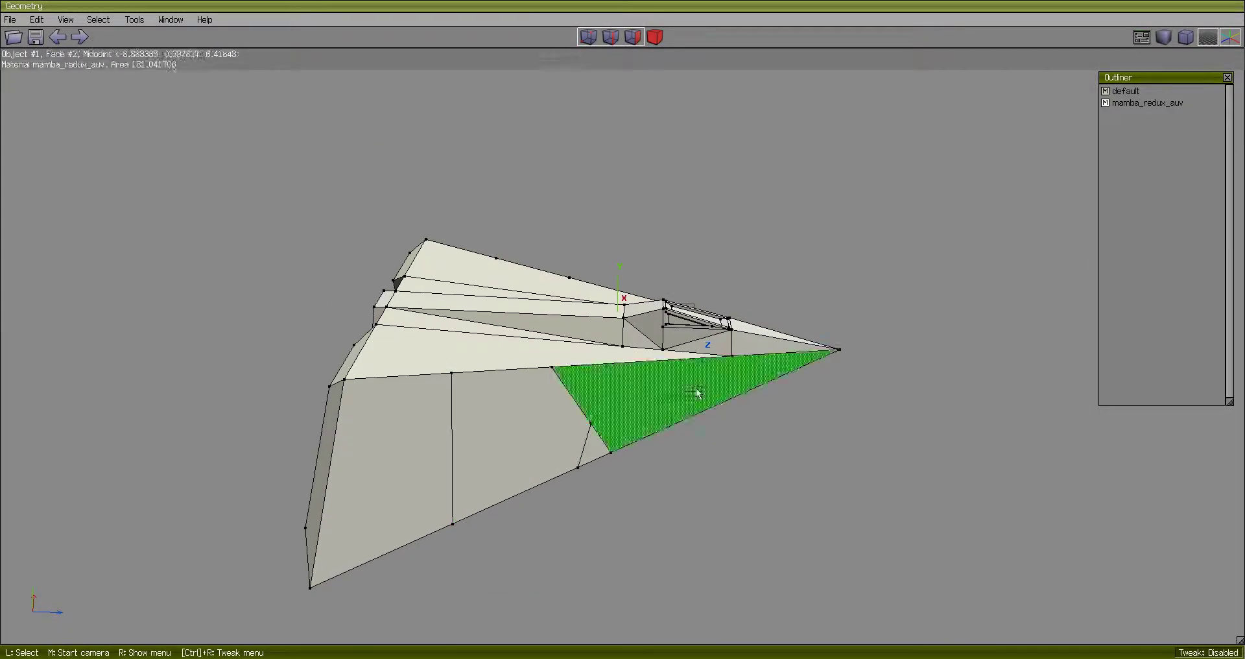
Step: Cut the crease edge running from beside the cockpit's front to the nose tip into nine equal segments on both sides
left_click(753, 356)
middle_click(752, 355)
left_click(836, 361)
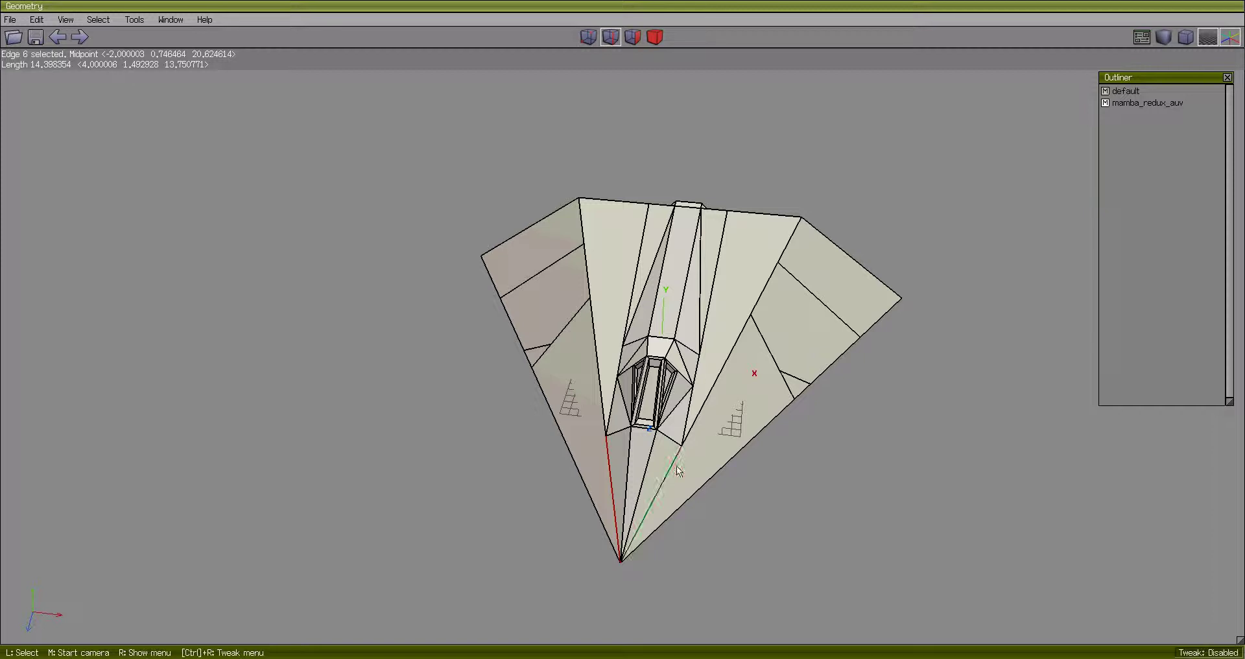
left_click(675, 465)
middle_click(865, 460)
left_click(696, 488)
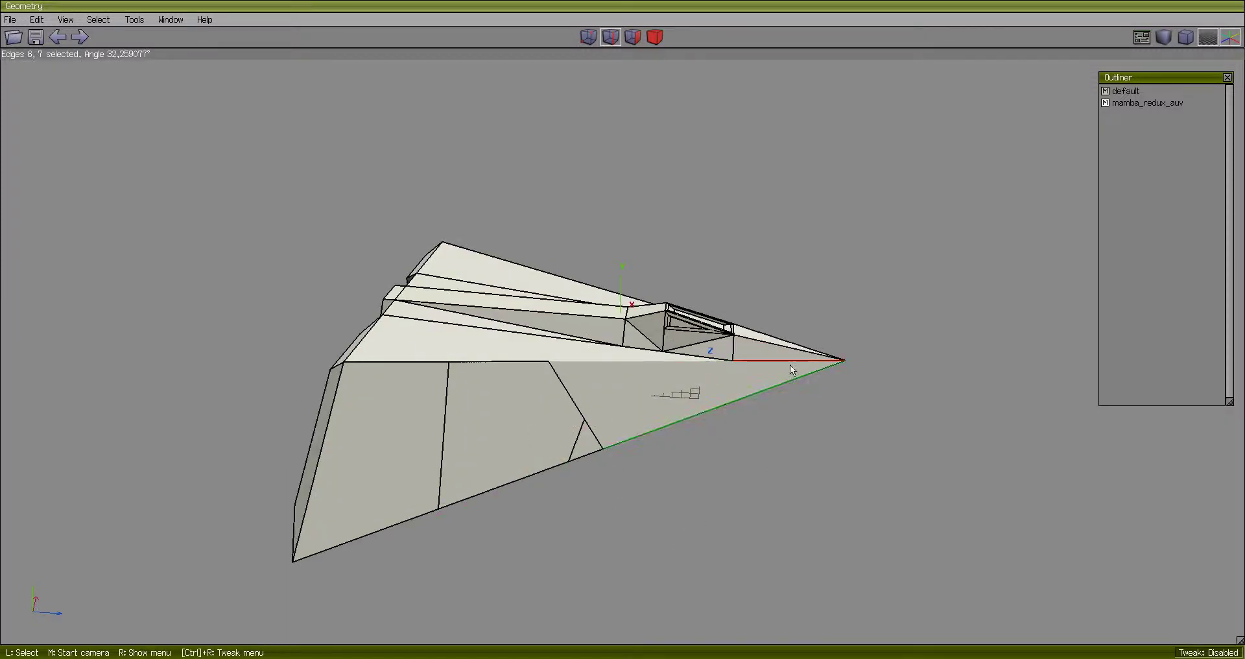
key("v")
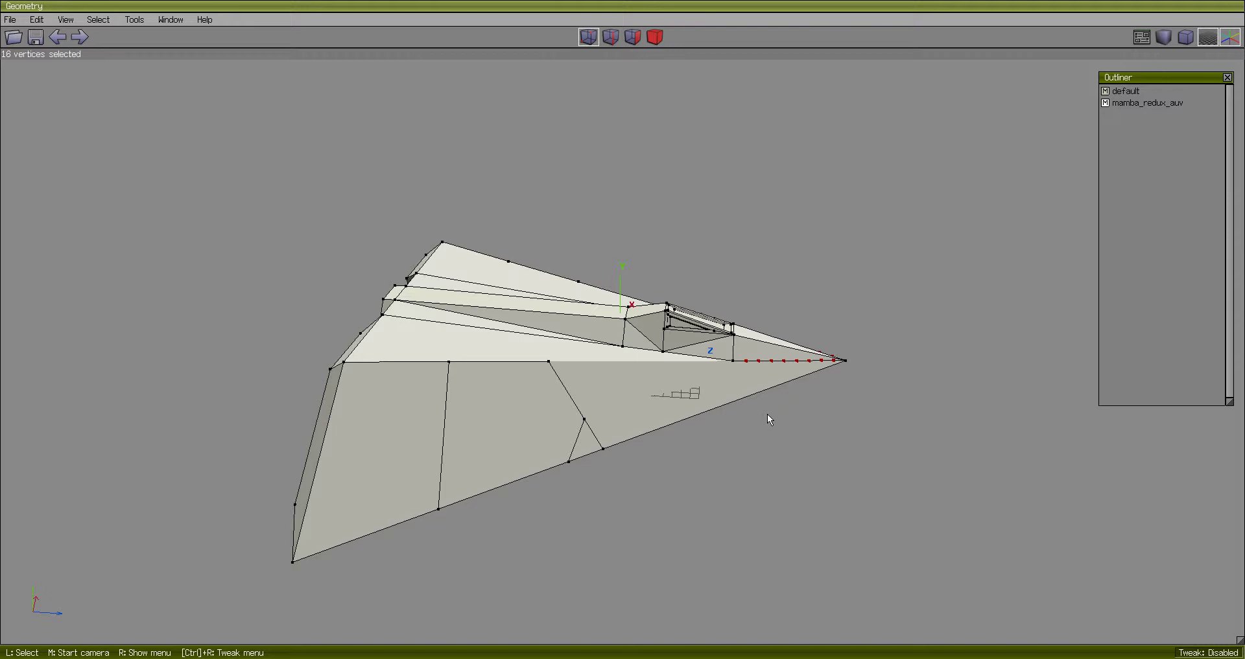
Step: Exclude the new vertex nearest the cockpit on each nose crease edge from the selection and dissolve the other new vertices
left_click(746, 363)
middle_click(746, 363)
left_click(891, 310)
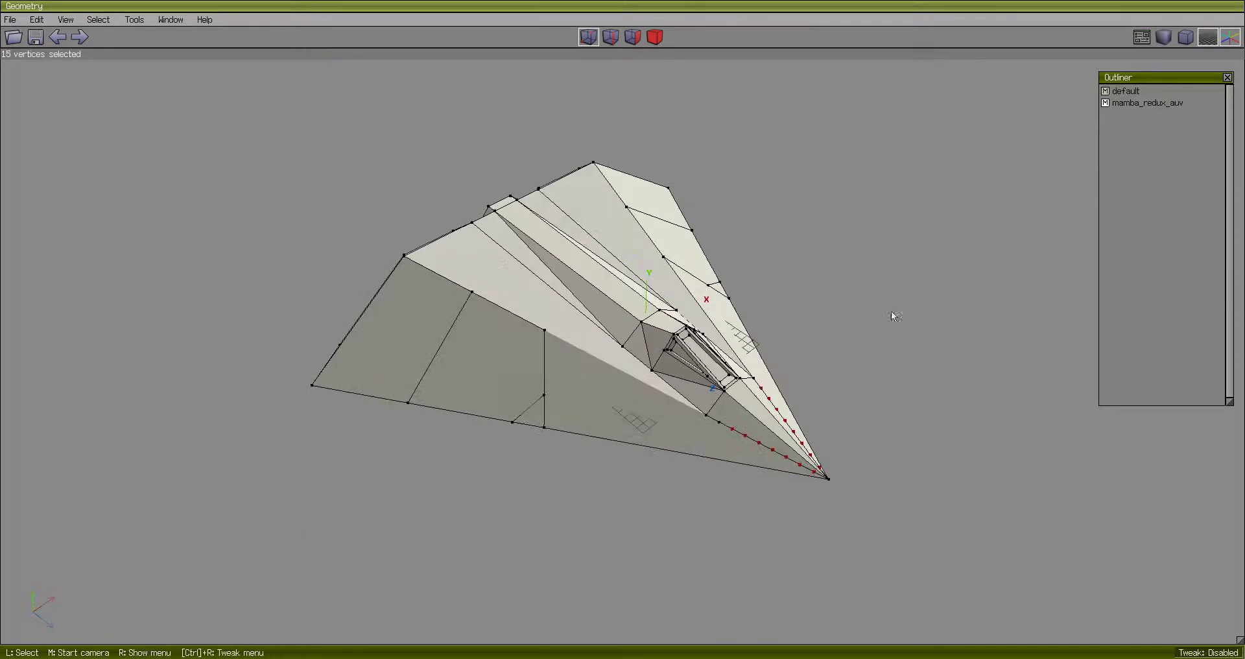
left_click(762, 389)
key("BackSpace")
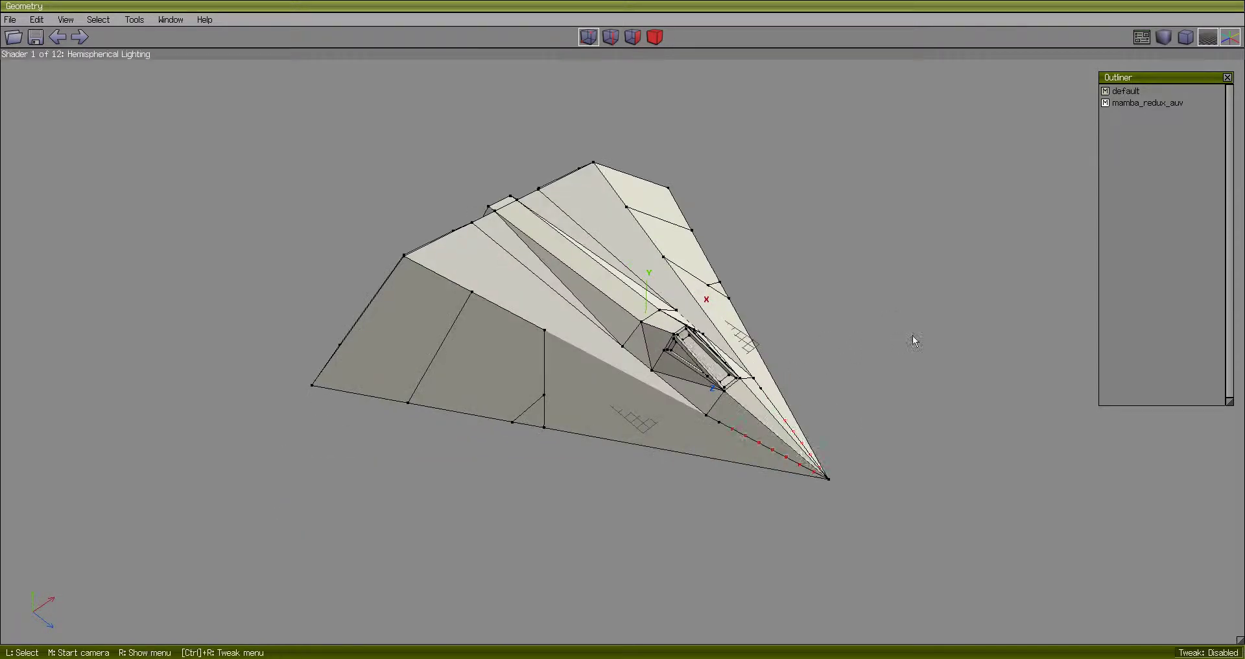
Step: Connect each wing's corner-face vertex on the cross edge to the remaining nose crease vertex on the same side
middle_click(913, 336)
left_click(912, 336)
left_click(591, 418)
left_click(755, 357)
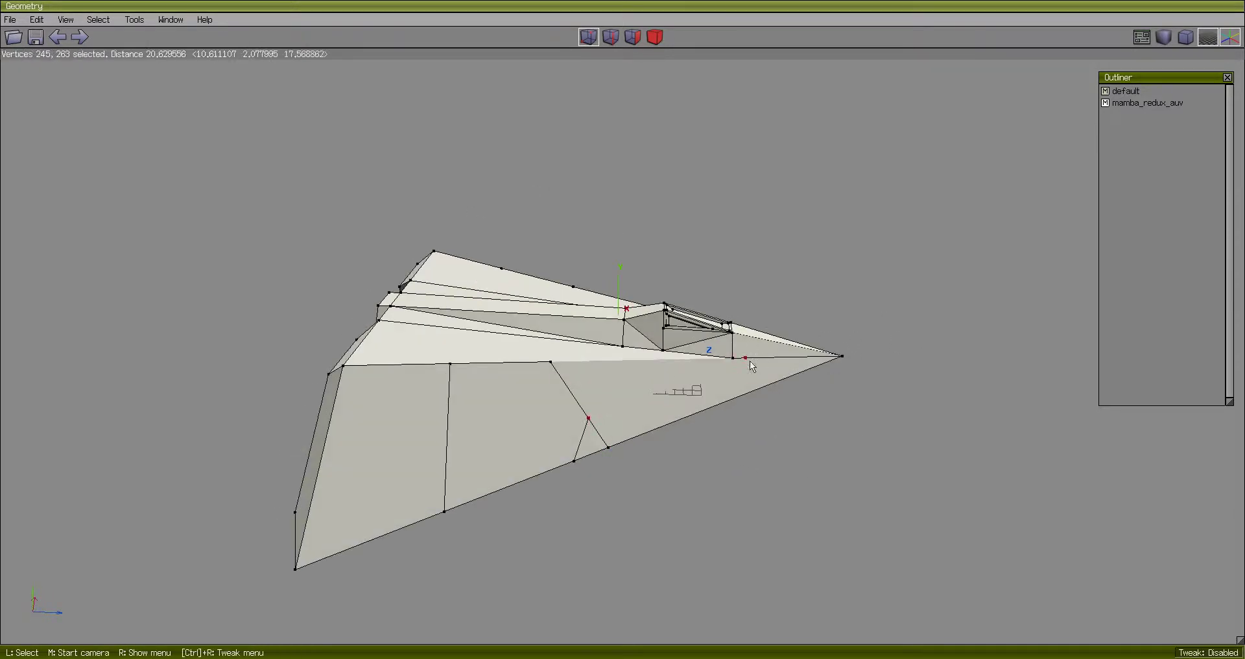
middle_click(754, 357)
left_click(772, 373)
left_click(697, 451)
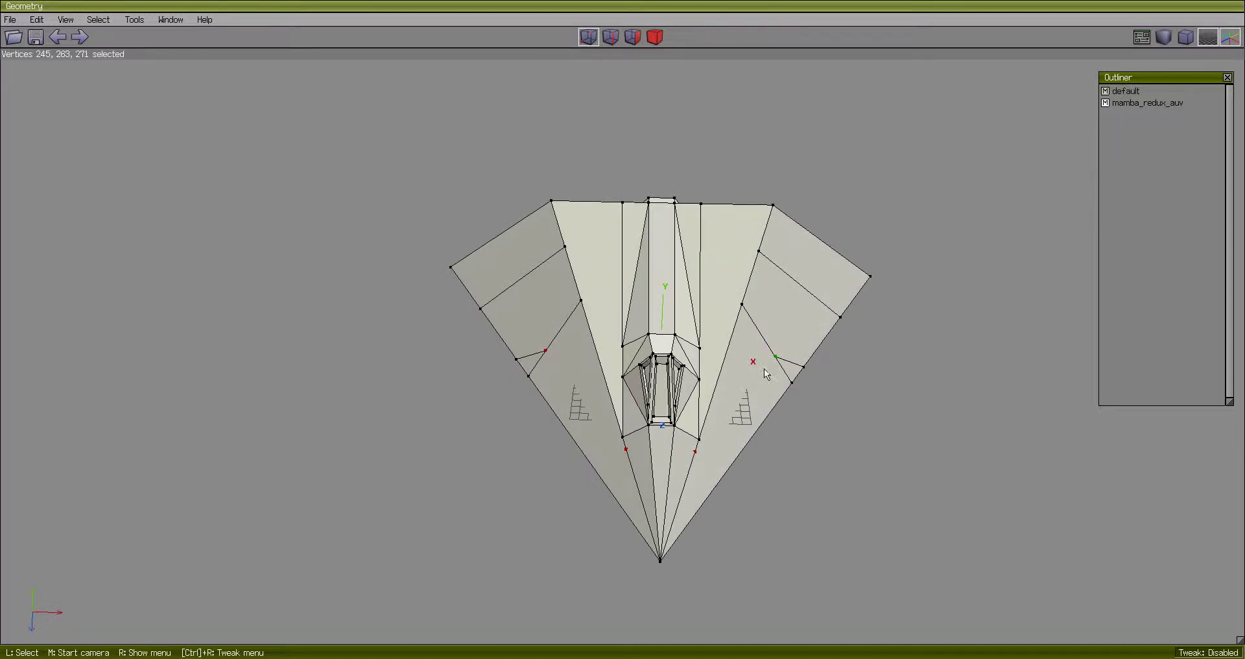
left_click(765, 365)
key("c")
key("space")
Step: Examine the new panel lines and the middle outer panel face on the wing
middle_click(881, 433)
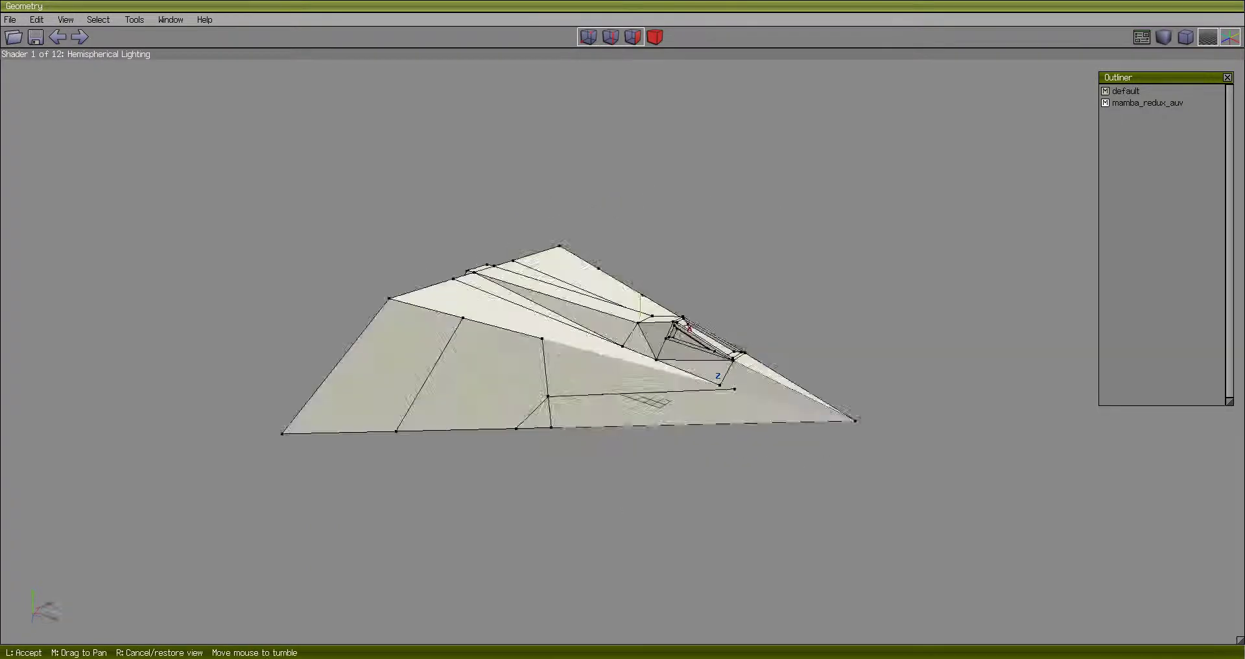
left_click(733, 500)
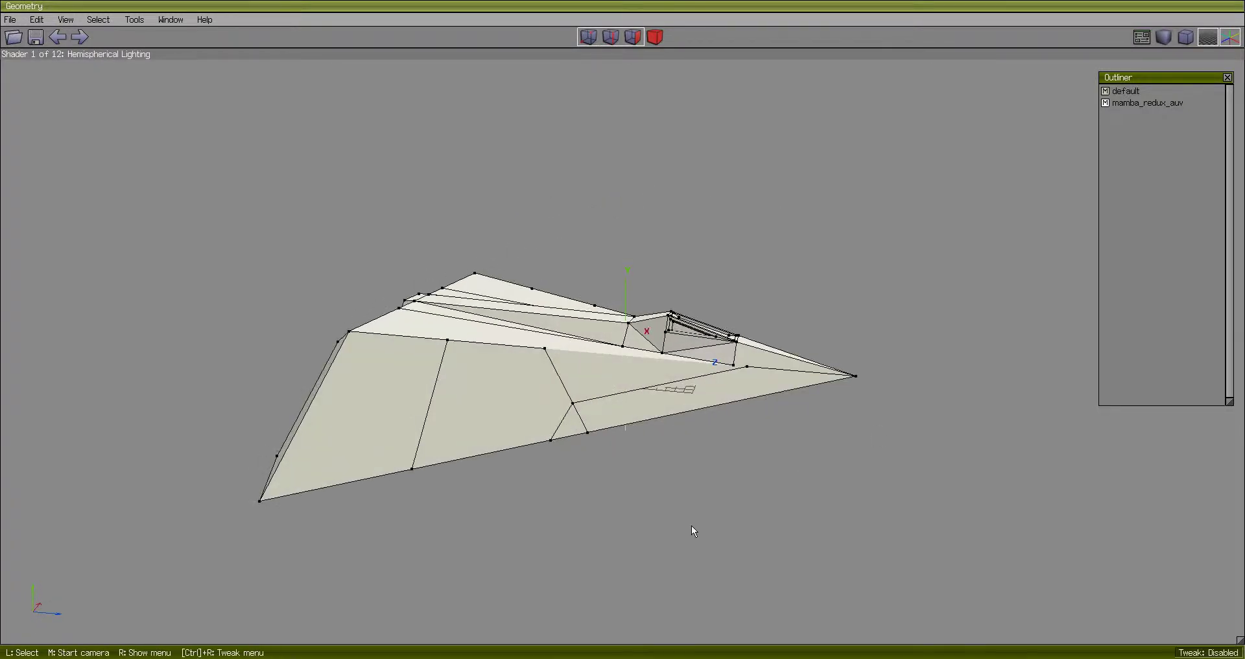
middle_click(685, 507)
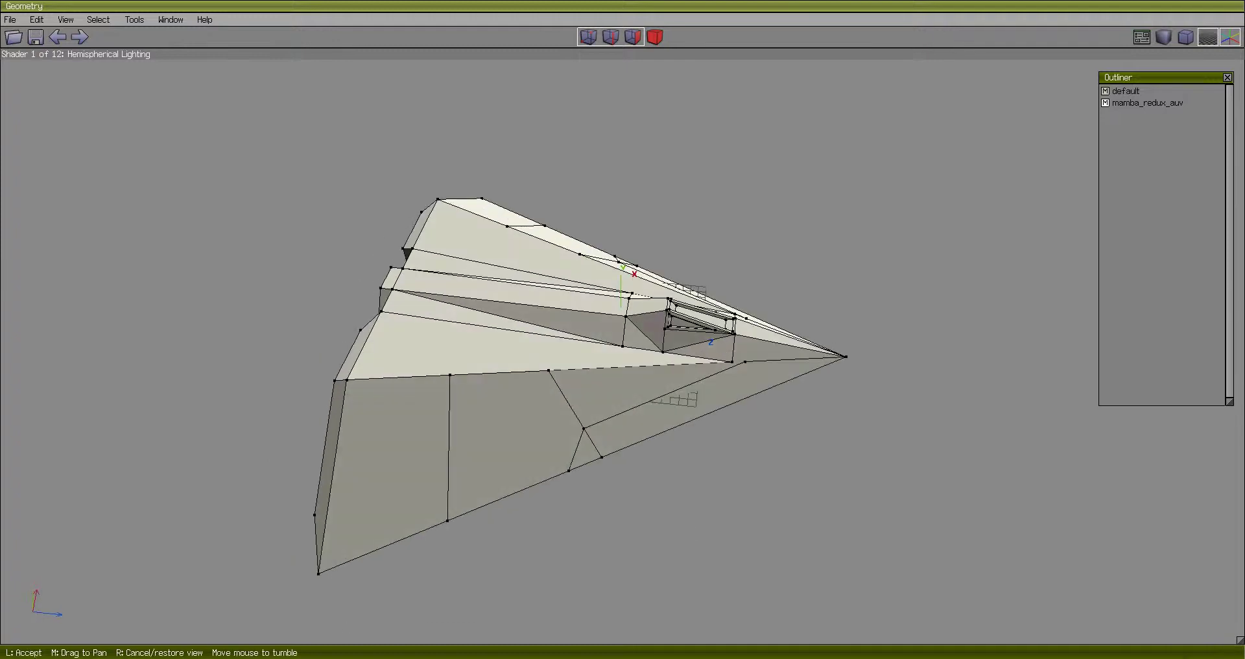
left_click(490, 471)
left_click(491, 471)
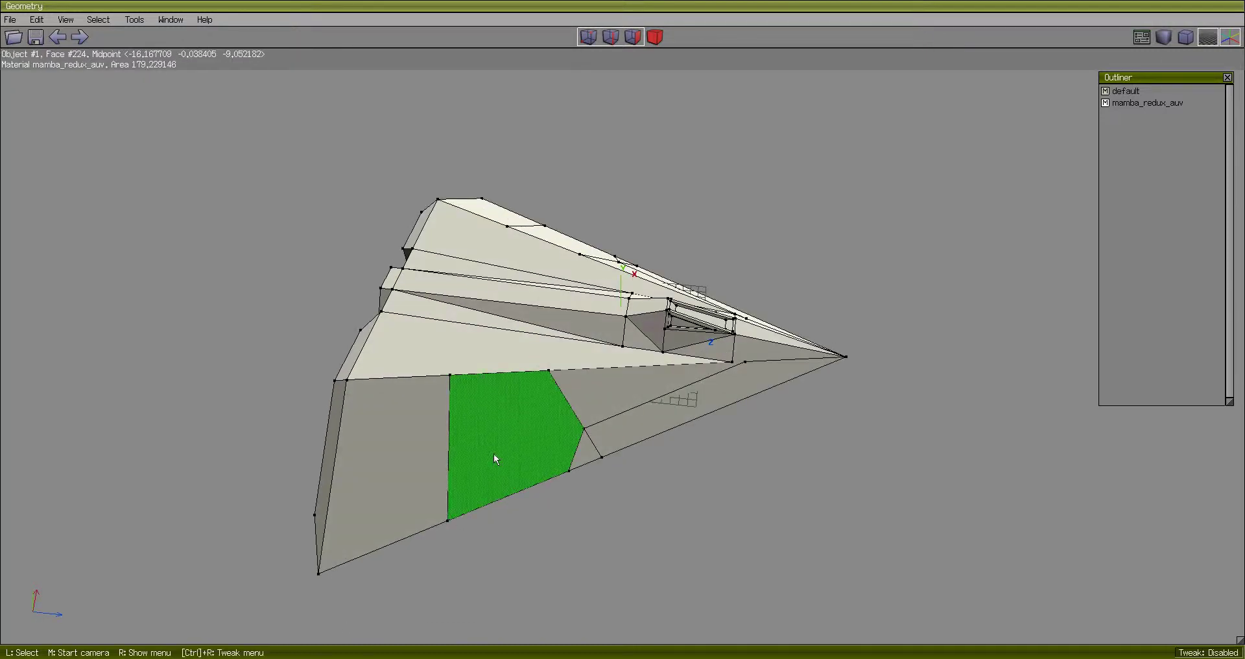
left_click(493, 458)
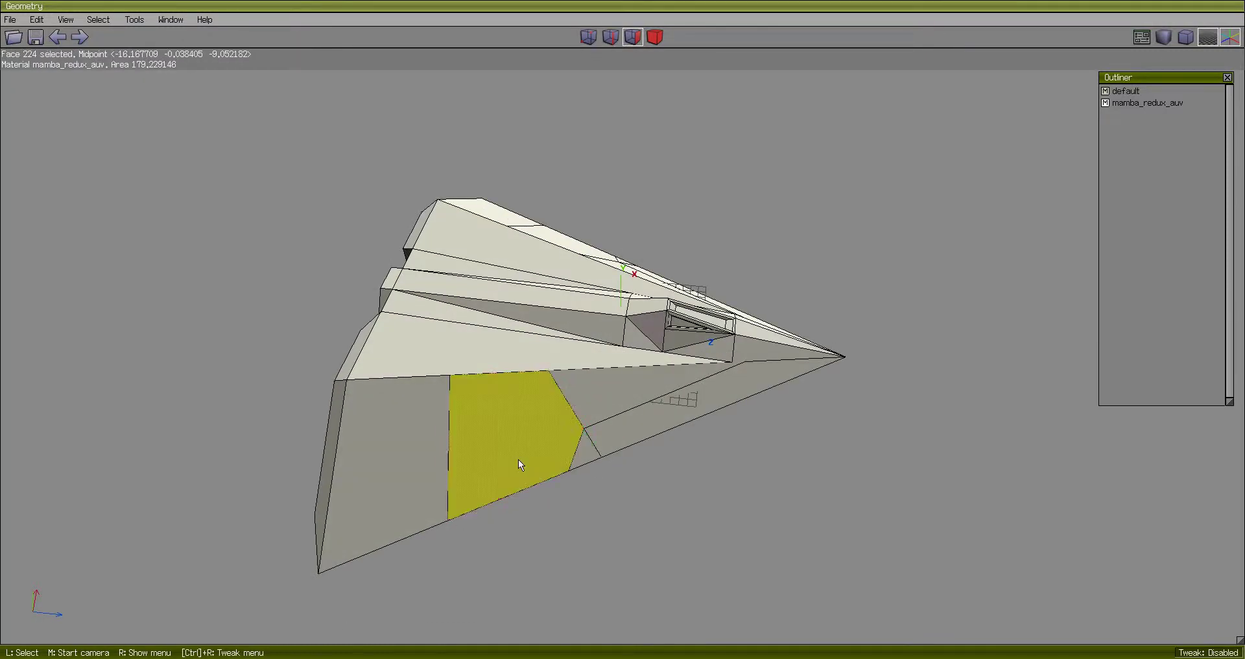
key("space")
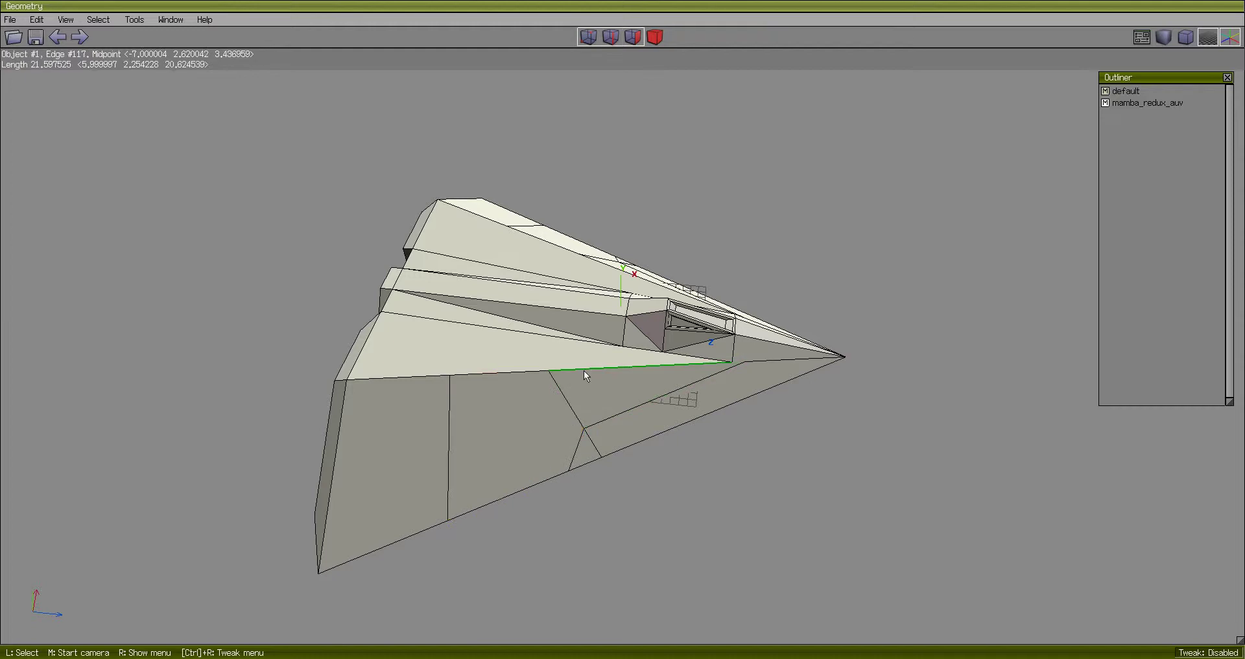
key("v")
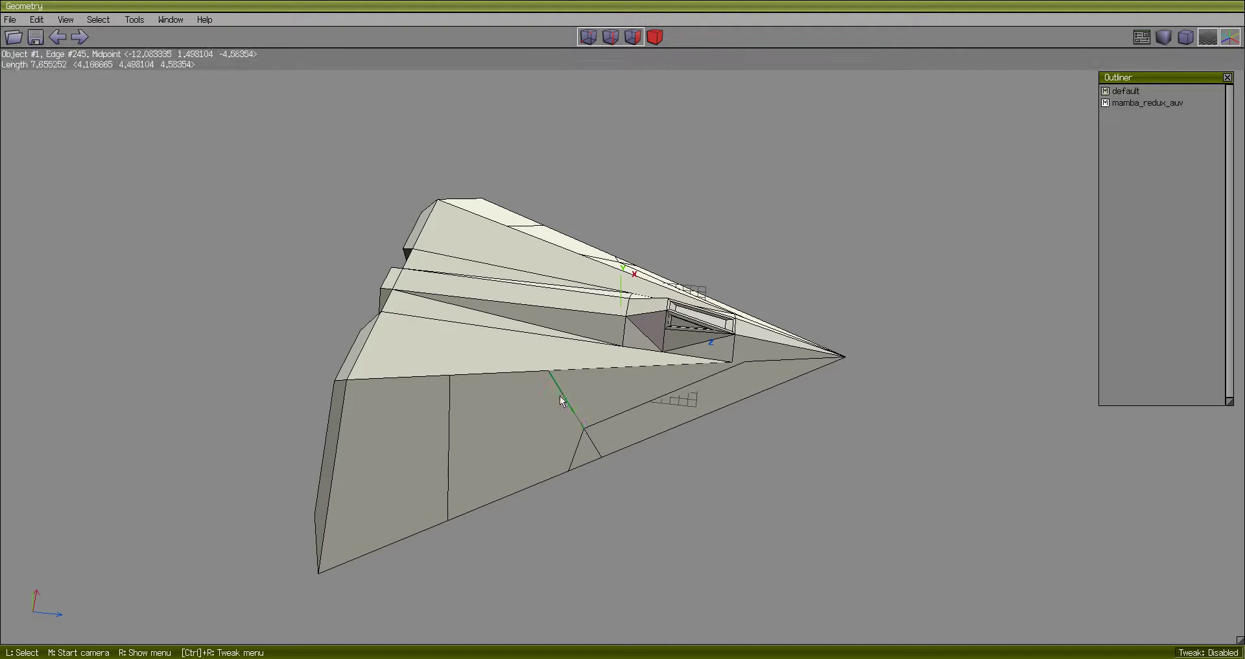
Step: Select the crease edge between the cross edge and the cockpit's front corner on both wings
left_click(586, 370)
middle_click(586, 372)
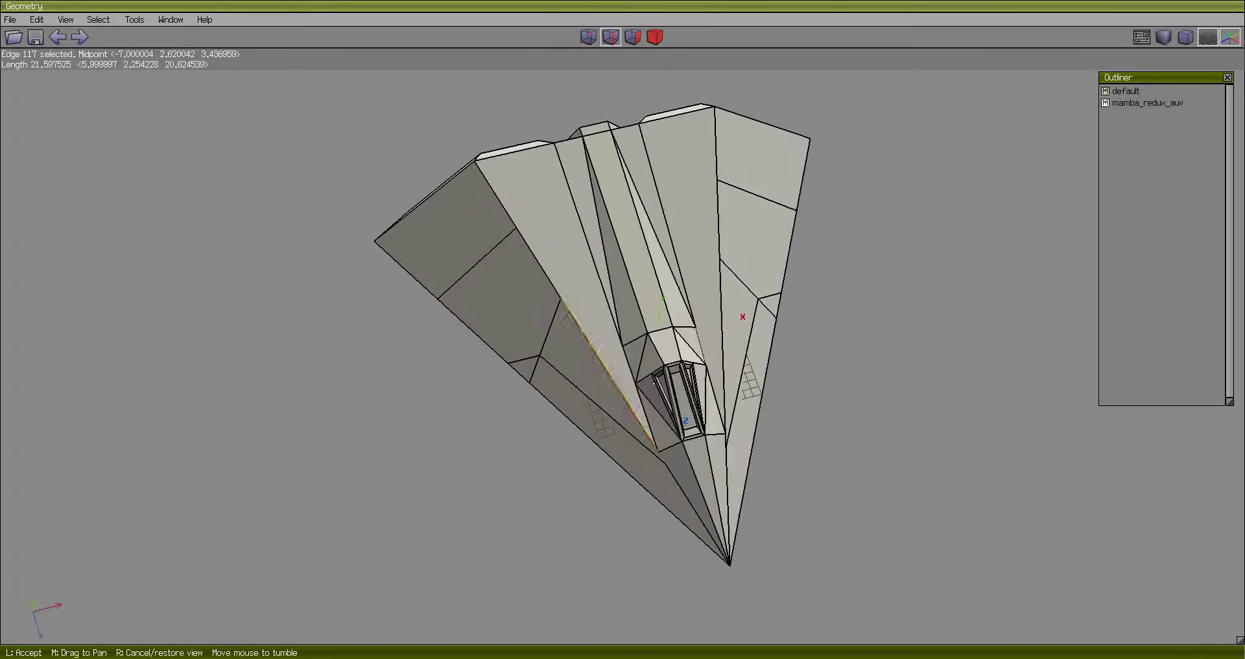
left_click(586, 372)
left_click(725, 345)
middle_click(811, 356)
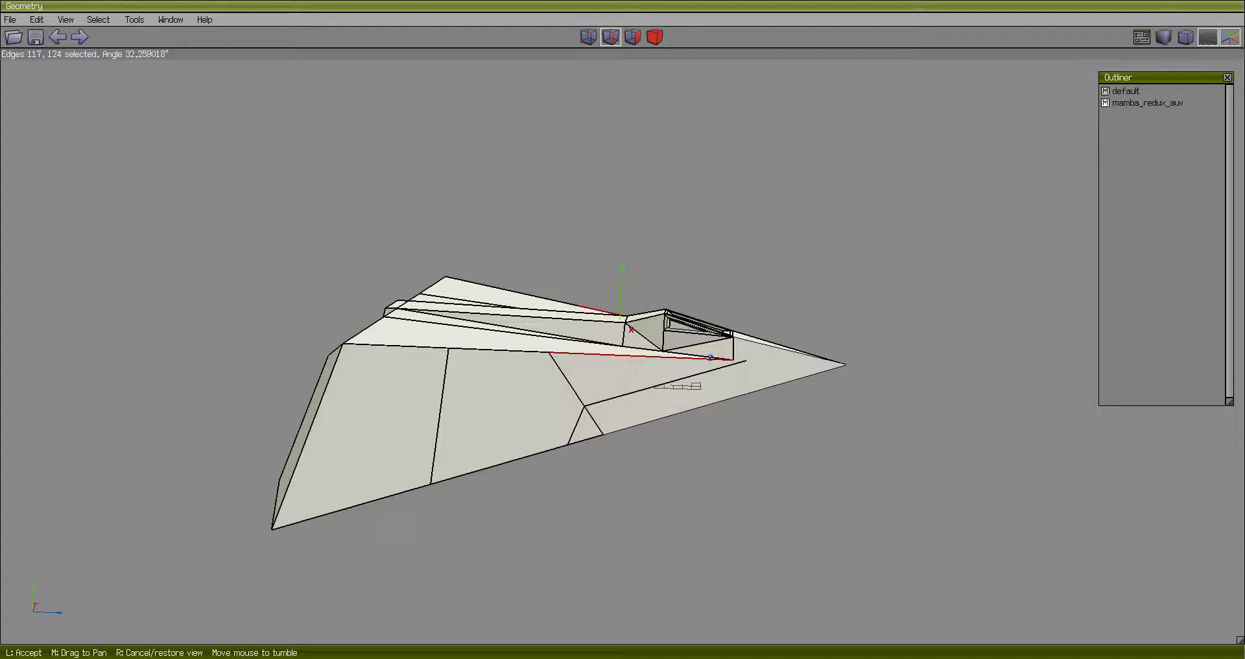
scroll(735, 238, "up", 3)
left_click(735, 238)
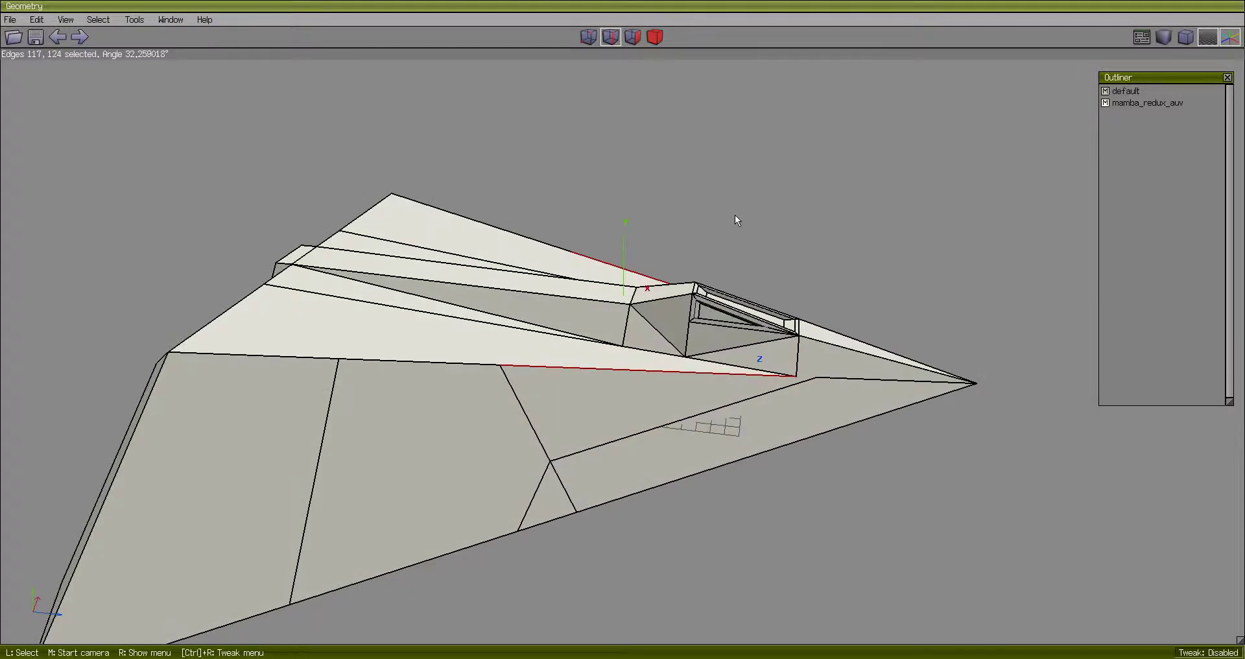
Step: Try cutting the selected crease edges into eight and then six equal segments
key("v")
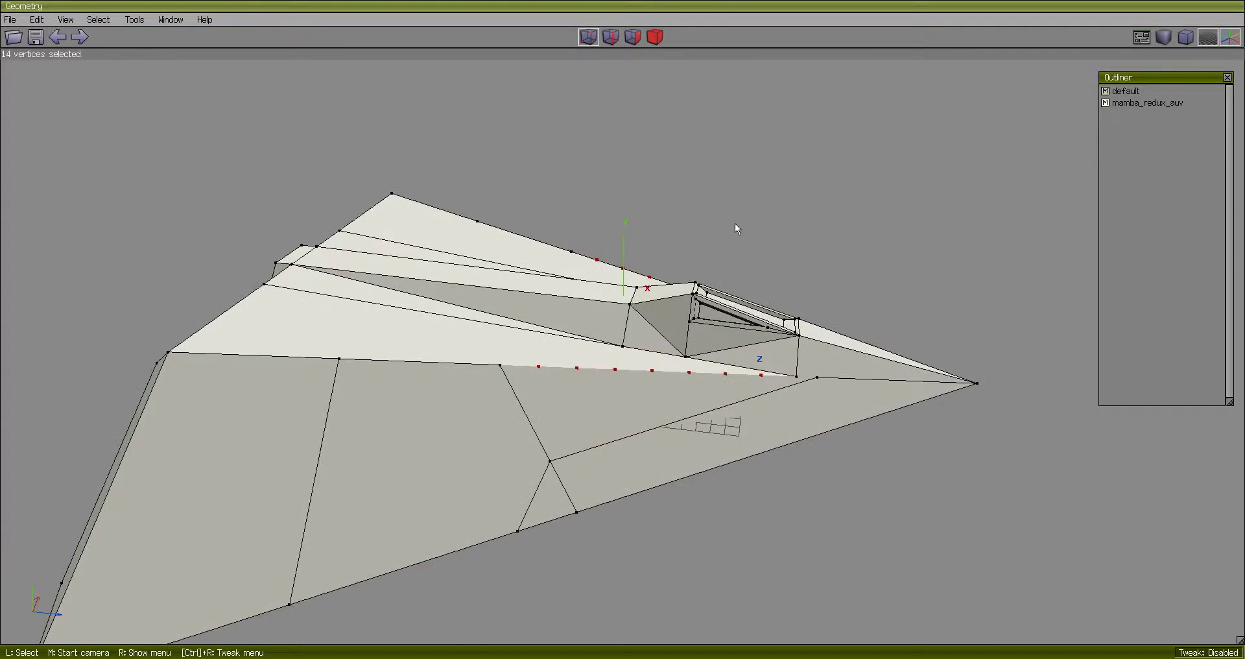
middle_click(797, 210)
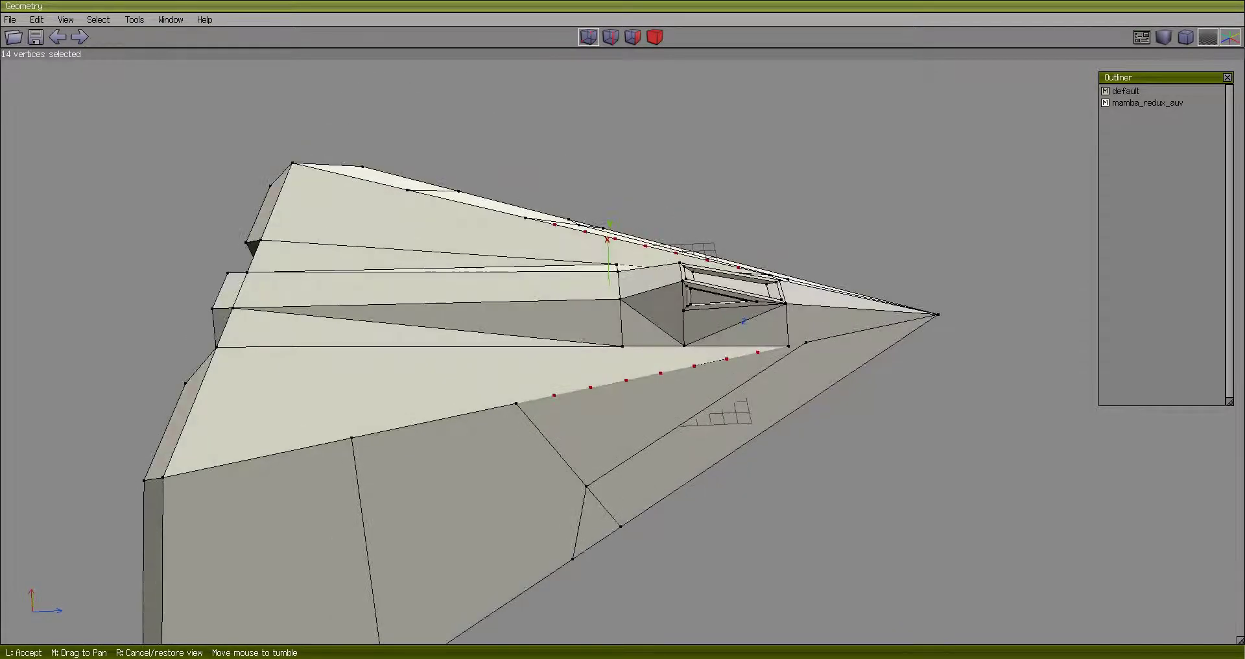
left_click(801, 212)
key("e")
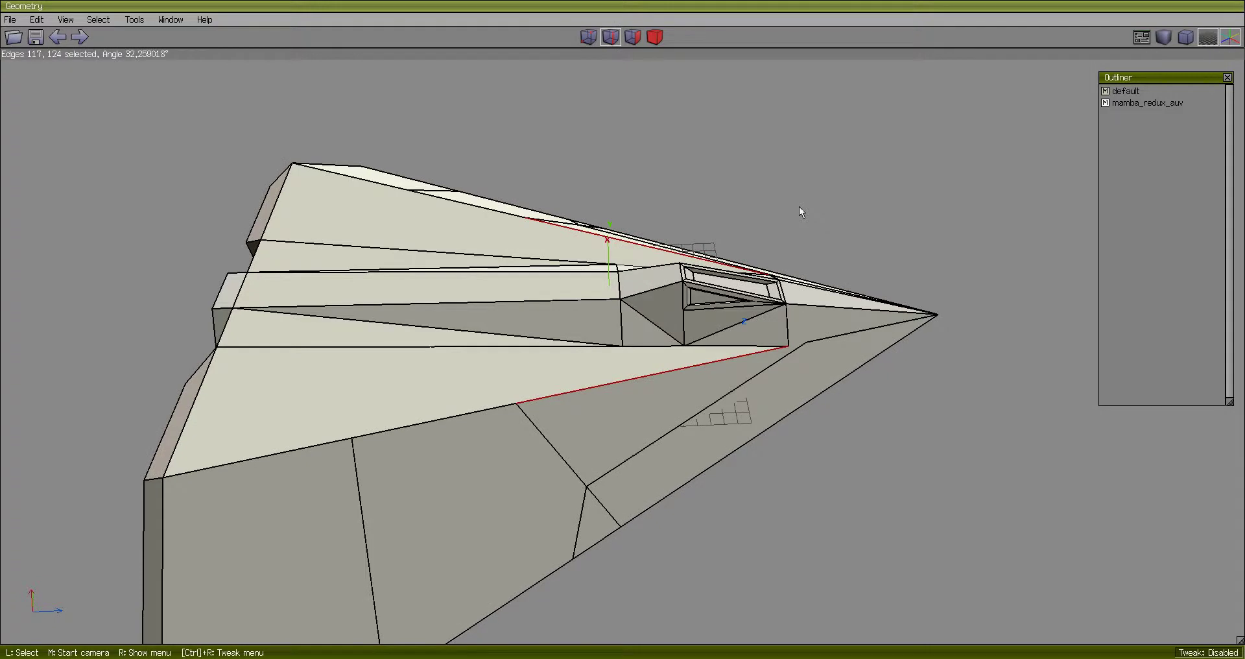
key("v")
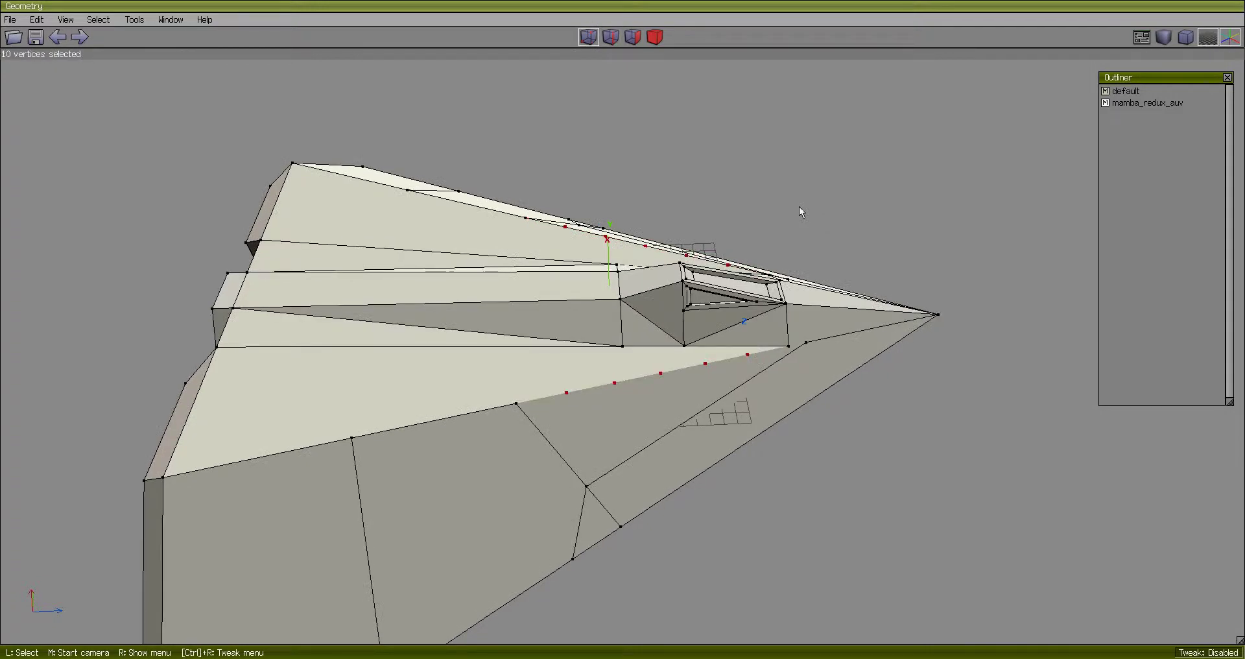
middle_click(640, 176)
left_click(644, 161)
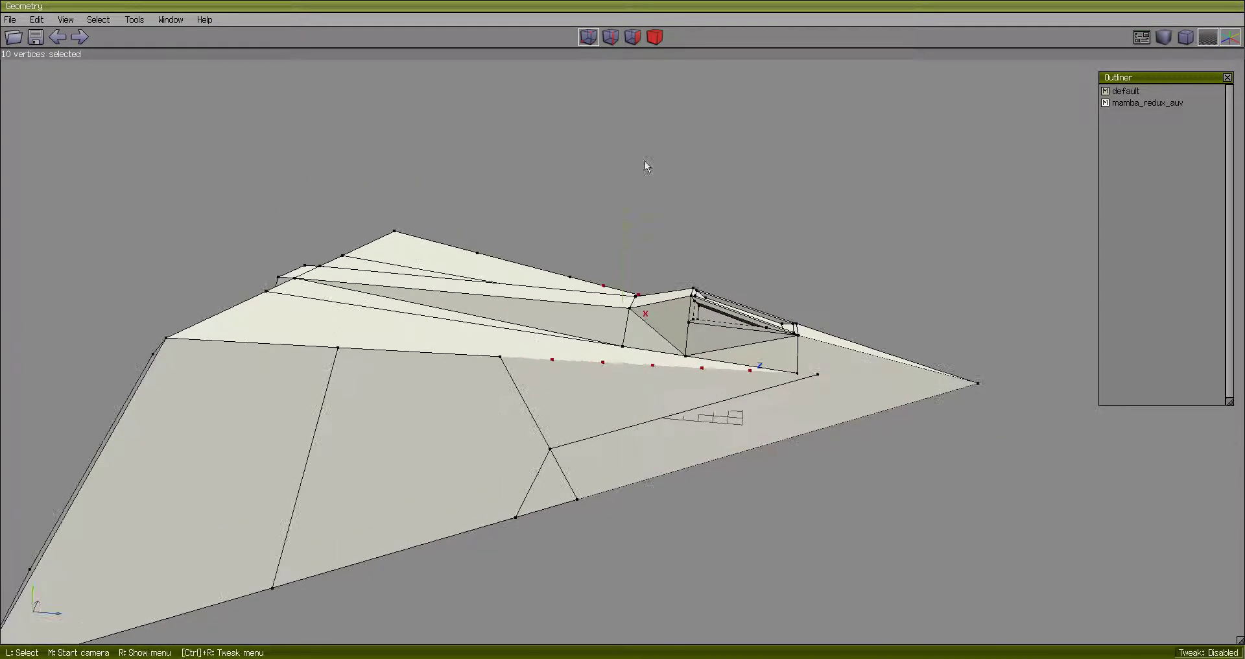
Step: Undo the six-segment cut and cut both selected crease edges into five equal segments
key("e")
key("v")
key("e")
key("v")
Step: Keep only the rearmost new vertex on each wing's crease edge and dissolve the other new vertices
middle_click(717, 197)
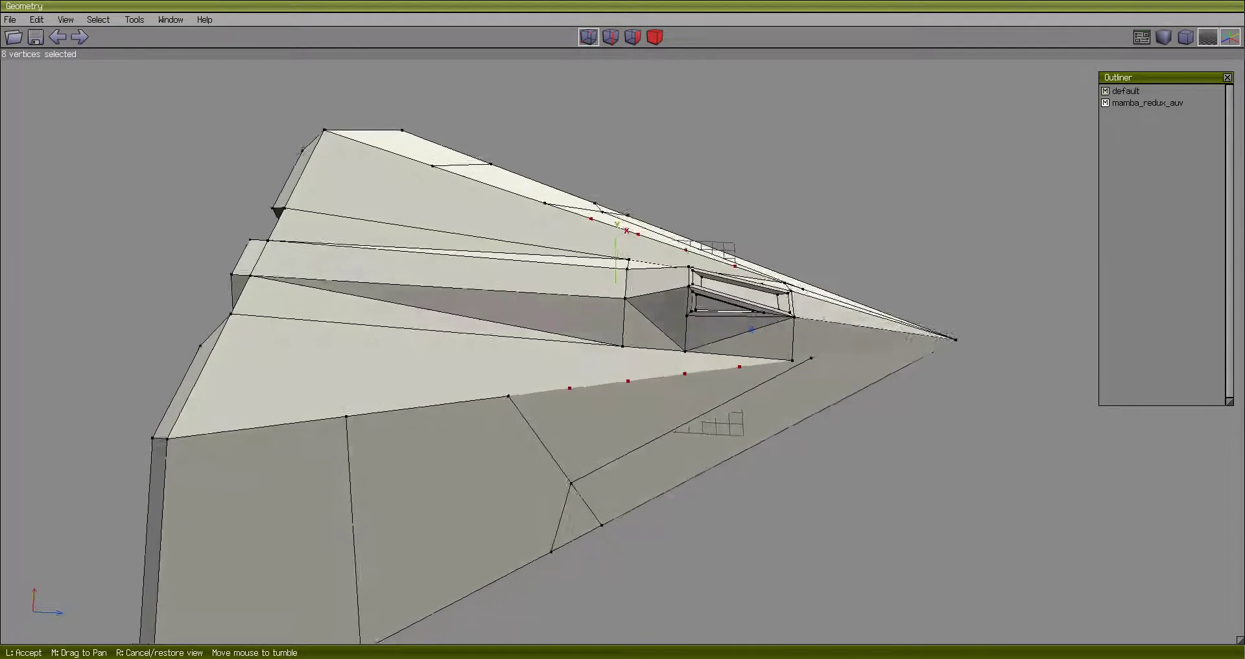
left_click(582, 401)
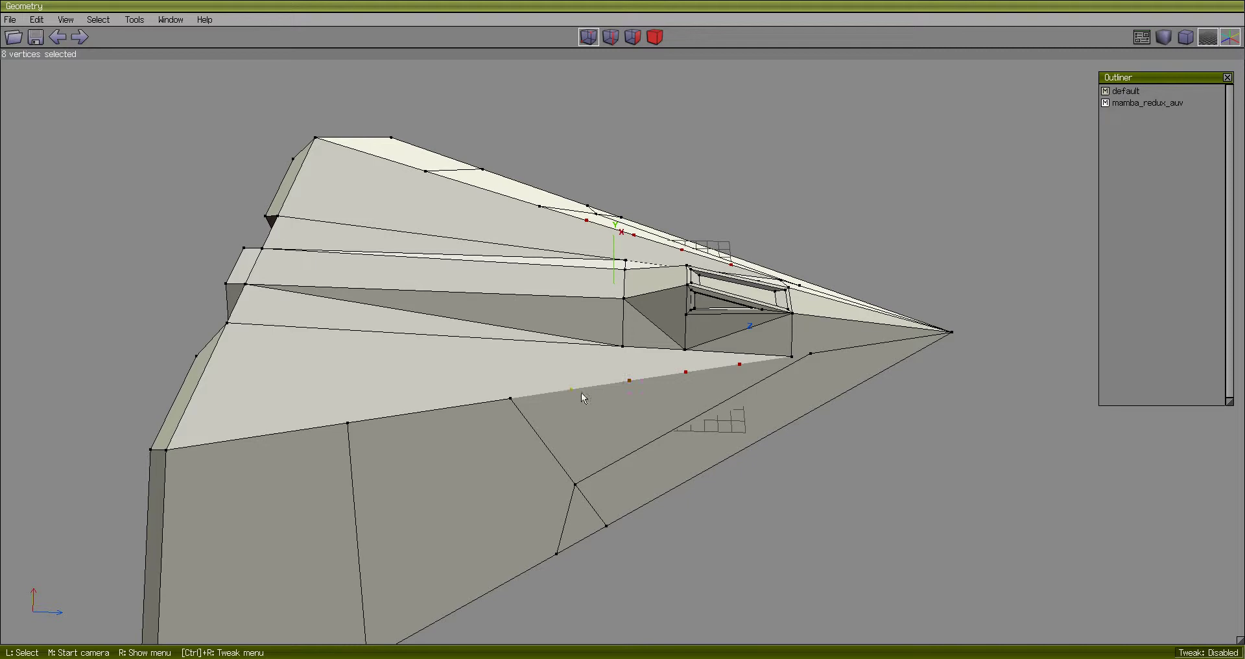
left_click(790, 220)
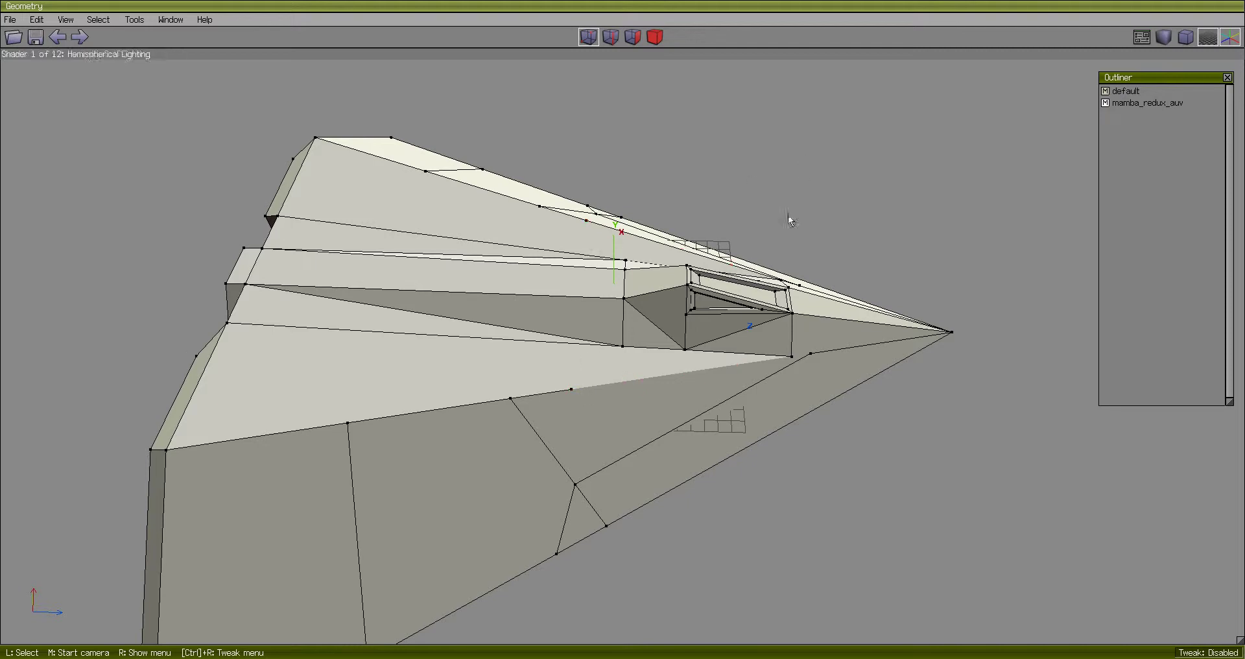
Step: Connect the near wing's remaining crease vertex to the corner-face vertex on the cross edge
left_click(571, 389)
left_click(582, 461)
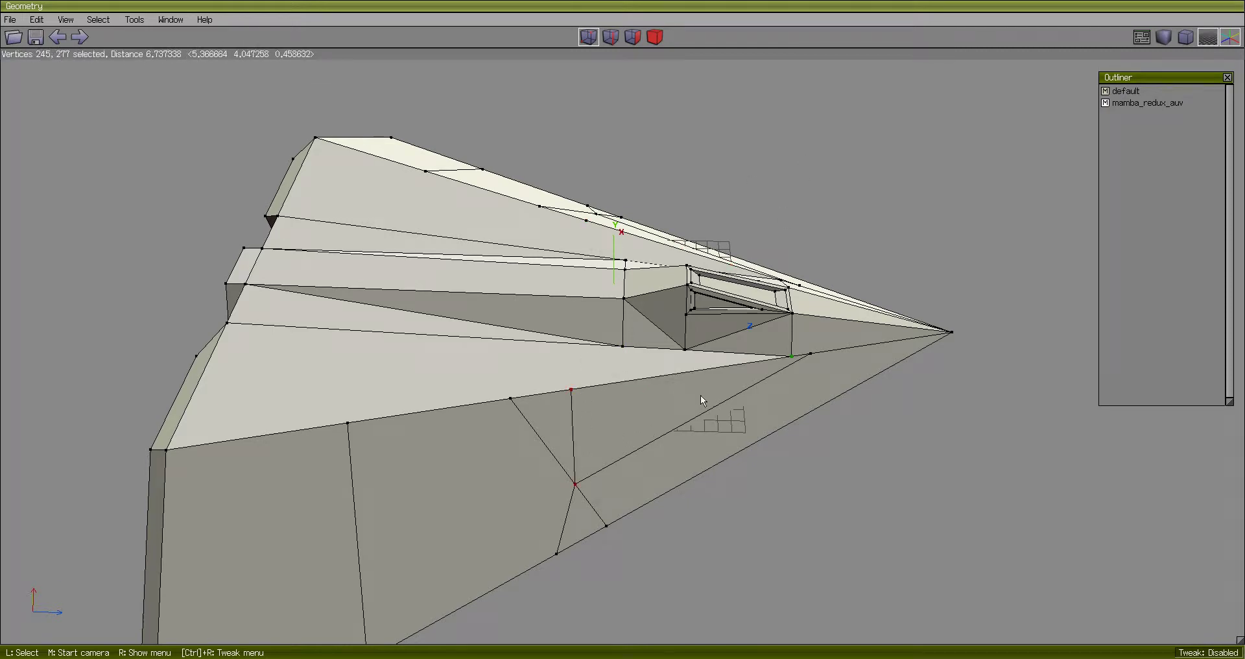
Step: Undo the near wing's connection, the dissolve and the five-segment cut, and cut both crease edges into six equal segments
middle_click(653, 433)
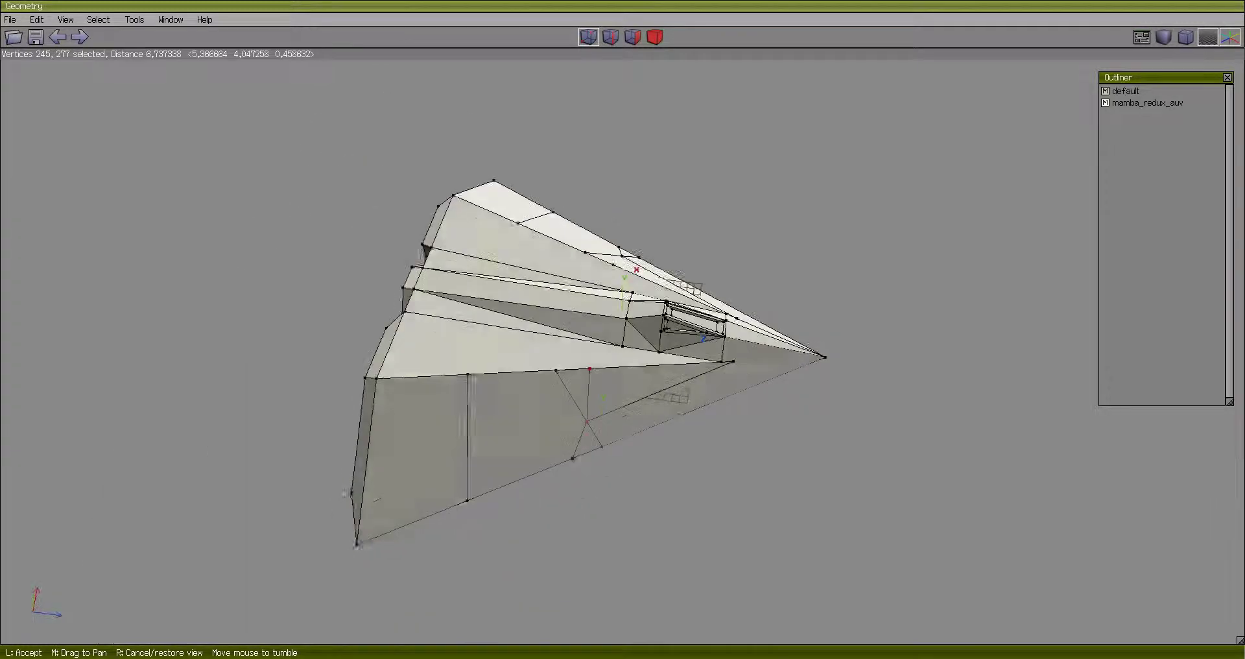
left_click(700, 395)
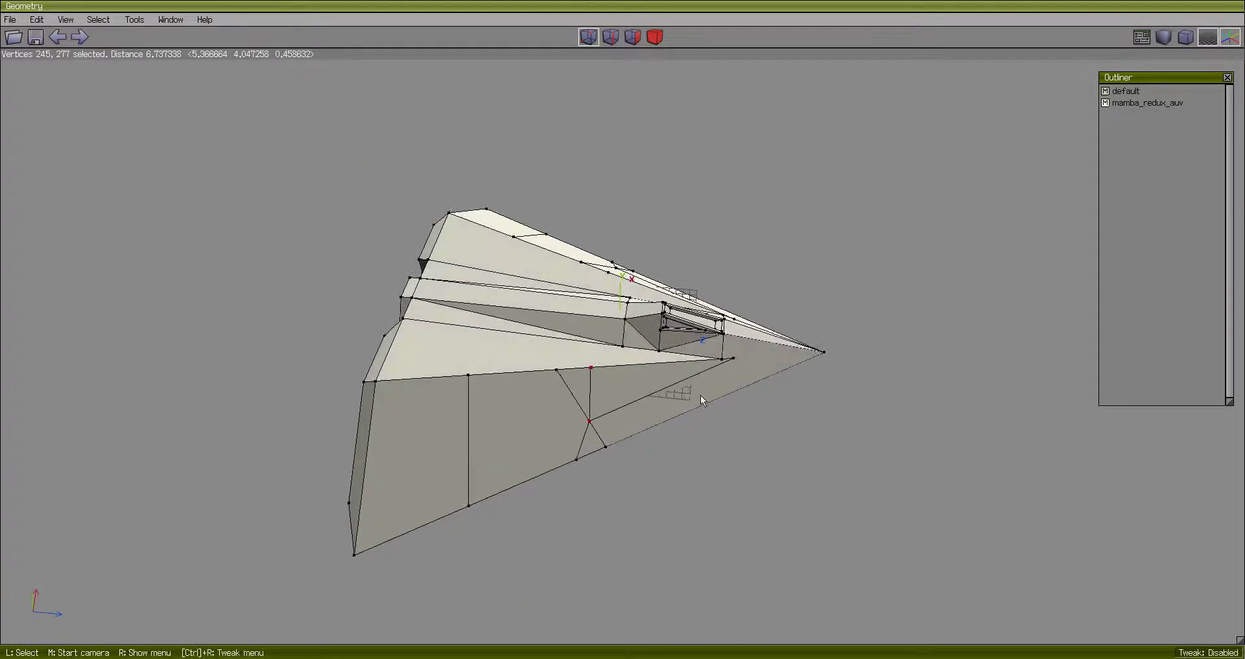
key("ctrl+z")
key("ctrl+z")
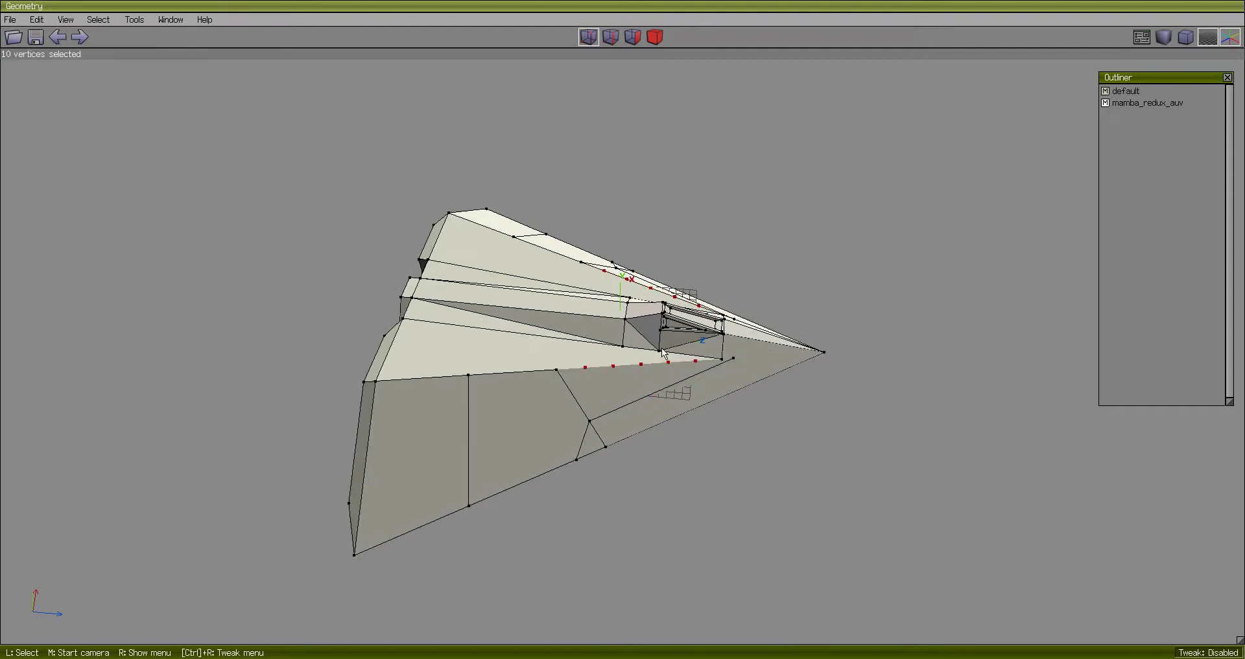
Step: Dissolve the new vertices on both wings' crease edges except the rearmost one on each edge
left_click(585, 368)
middle_click(616, 341)
left_click(619, 289)
middle_click(620, 268)
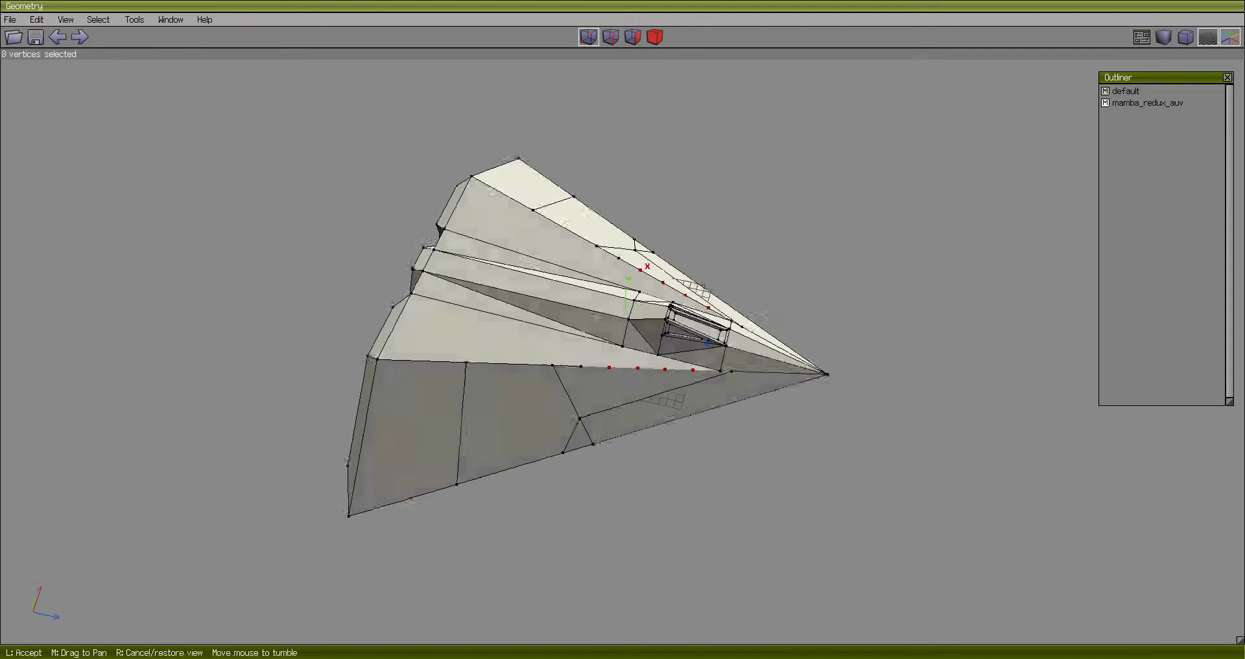
left_click(754, 237)
key("Delete")
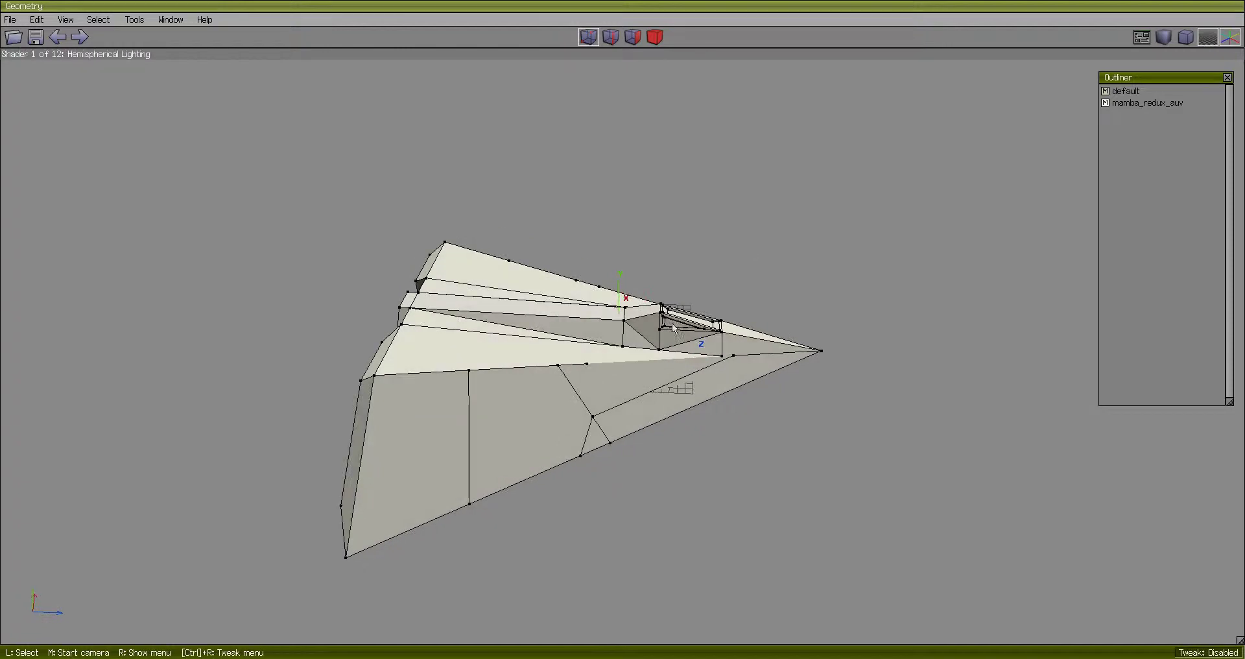
Step: Connect the remaining crease vertex to the inner panel-corner vertex on both wings
left_click(590, 367)
left_click(600, 427)
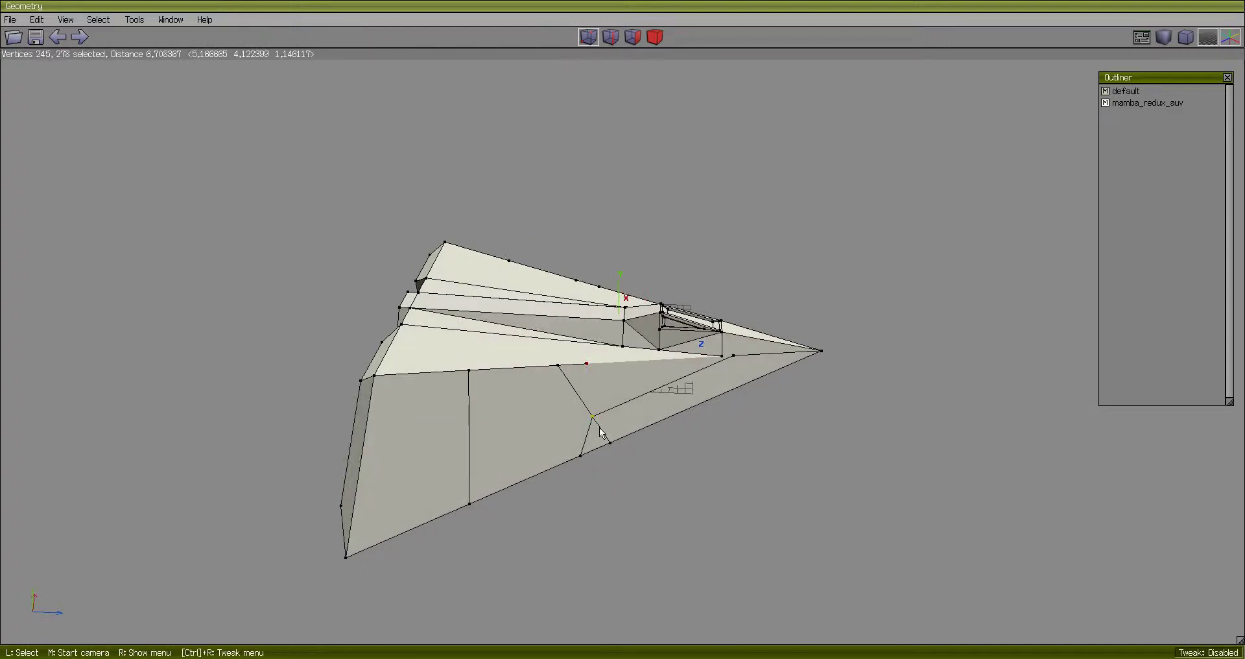
middle_click(768, 383)
left_click(754, 375)
left_click(650, 267)
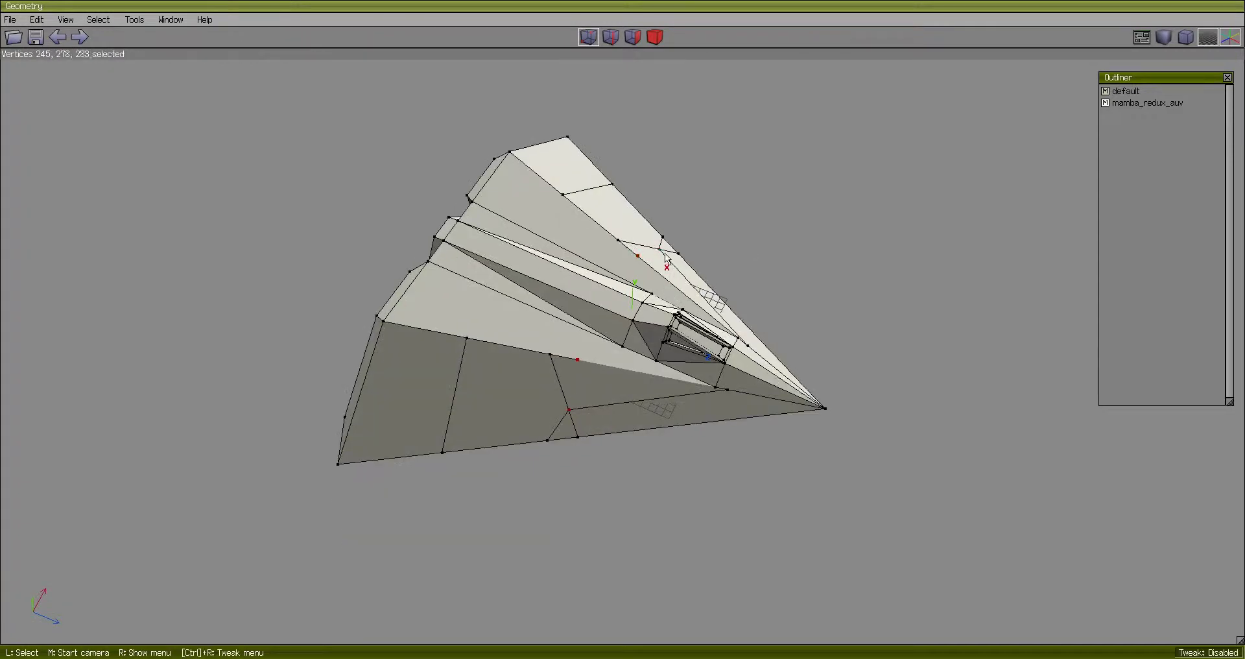
middle_click(754, 253)
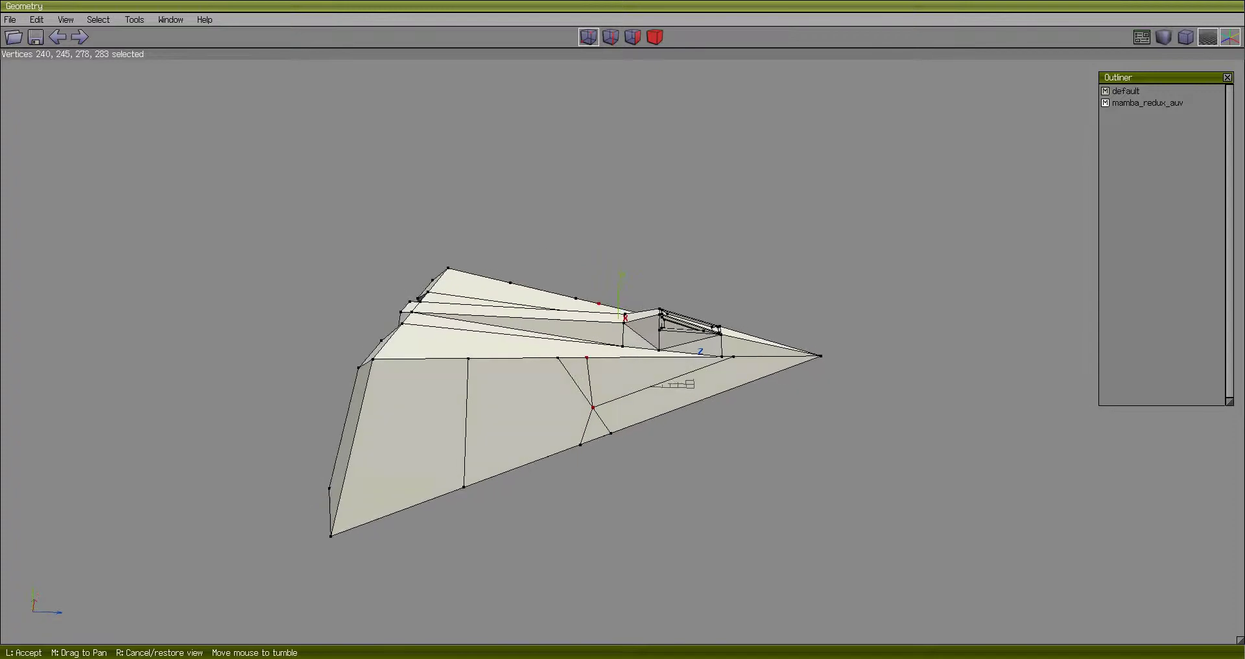
left_click(754, 253)
Step: Merge the large middle panel with the adjoining thin triangular face on both wings by dissolving their shared edges
key("space")
left_click(522, 417)
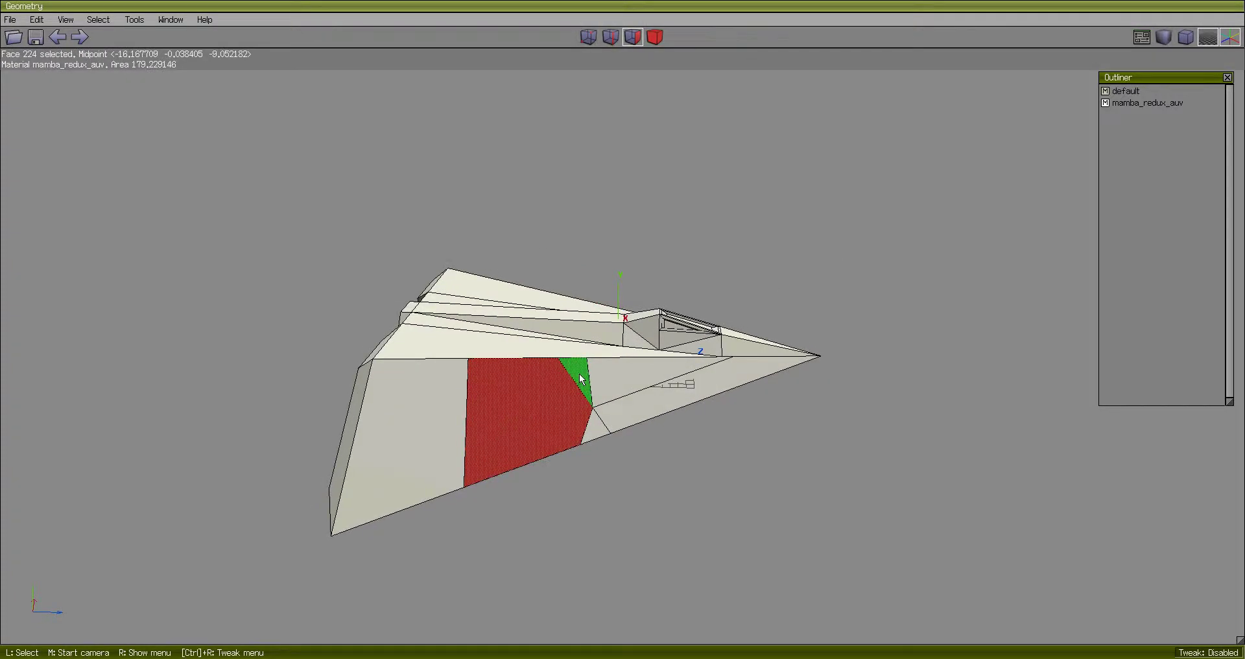
left_click(581, 379)
middle_click(809, 377)
left_click(809, 377)
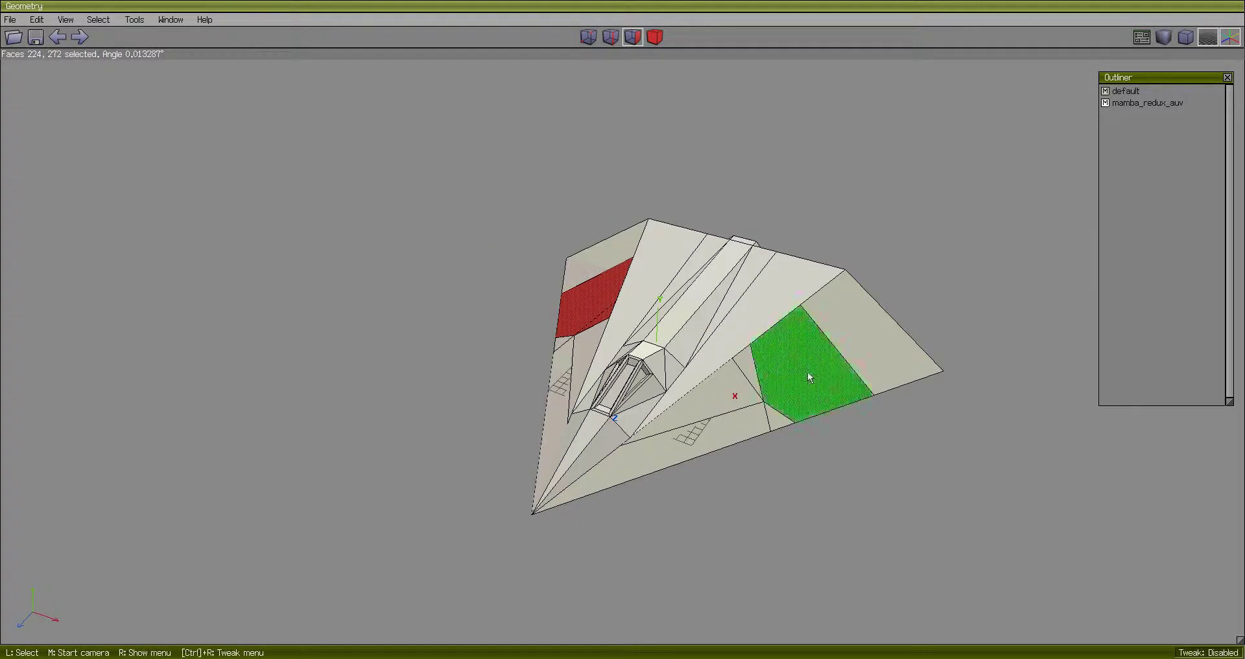
left_click(809, 378)
left_click(783, 454)
middle_click(784, 454)
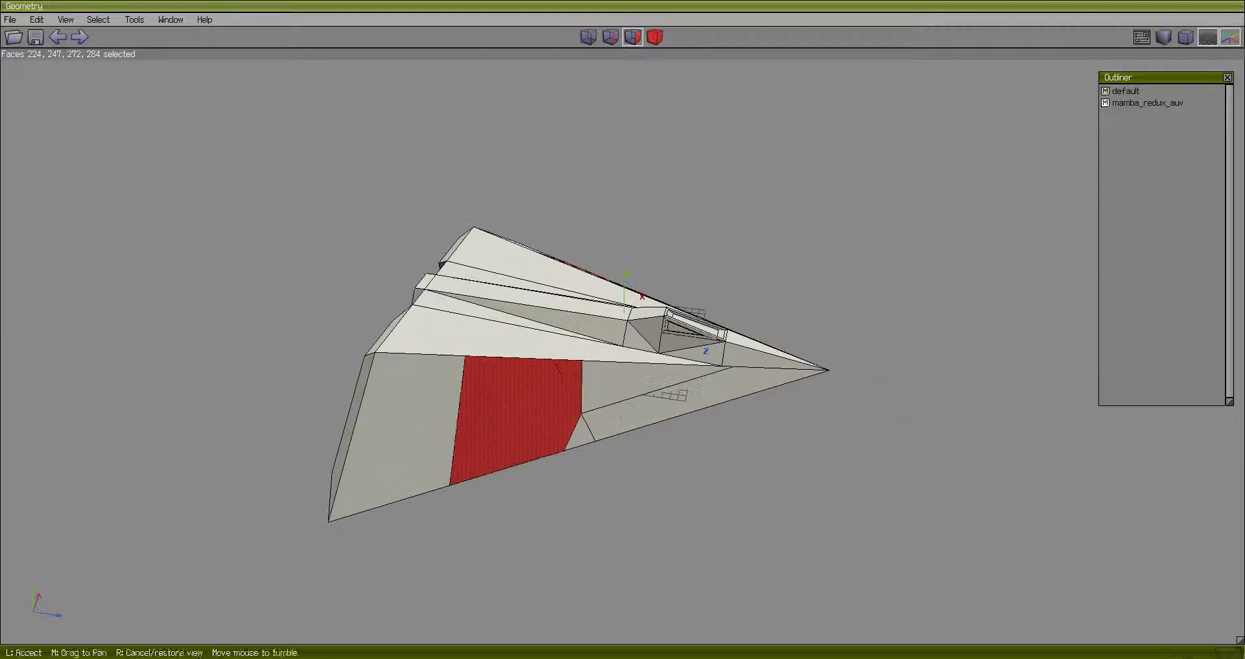
left_click(822, 327)
Step: Dissolve the leftover crease vertex behind the new panel line on both wings
key("space")
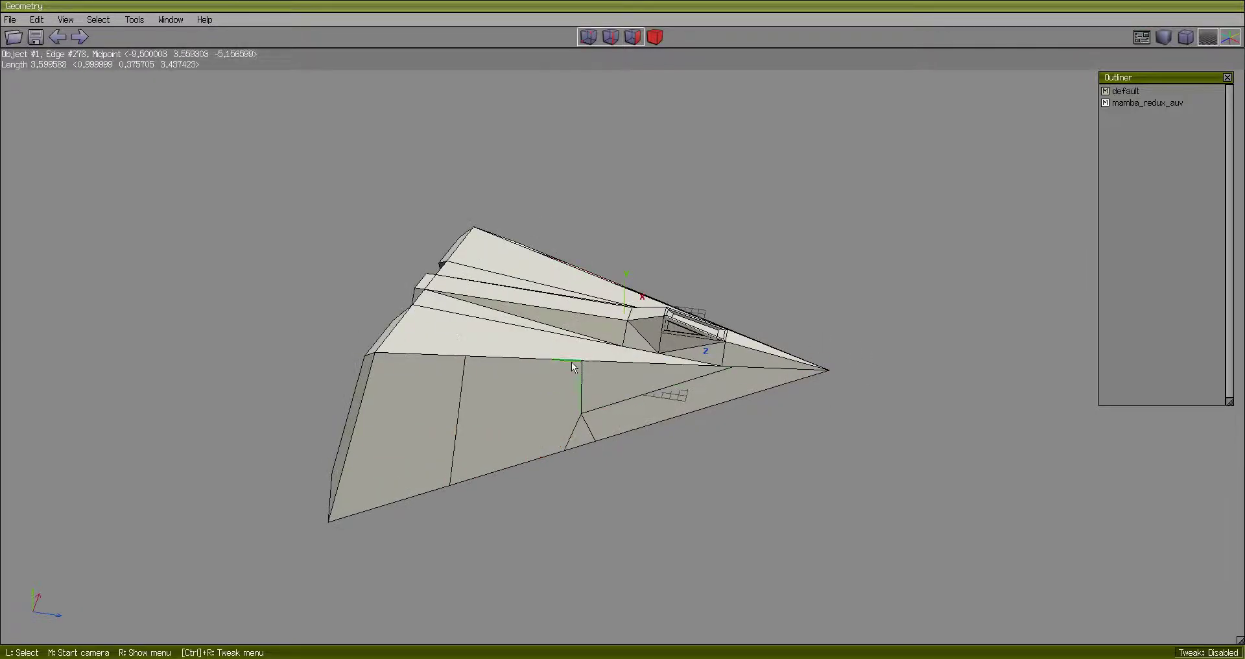
key("v")
left_click(554, 359)
middle_click(628, 280)
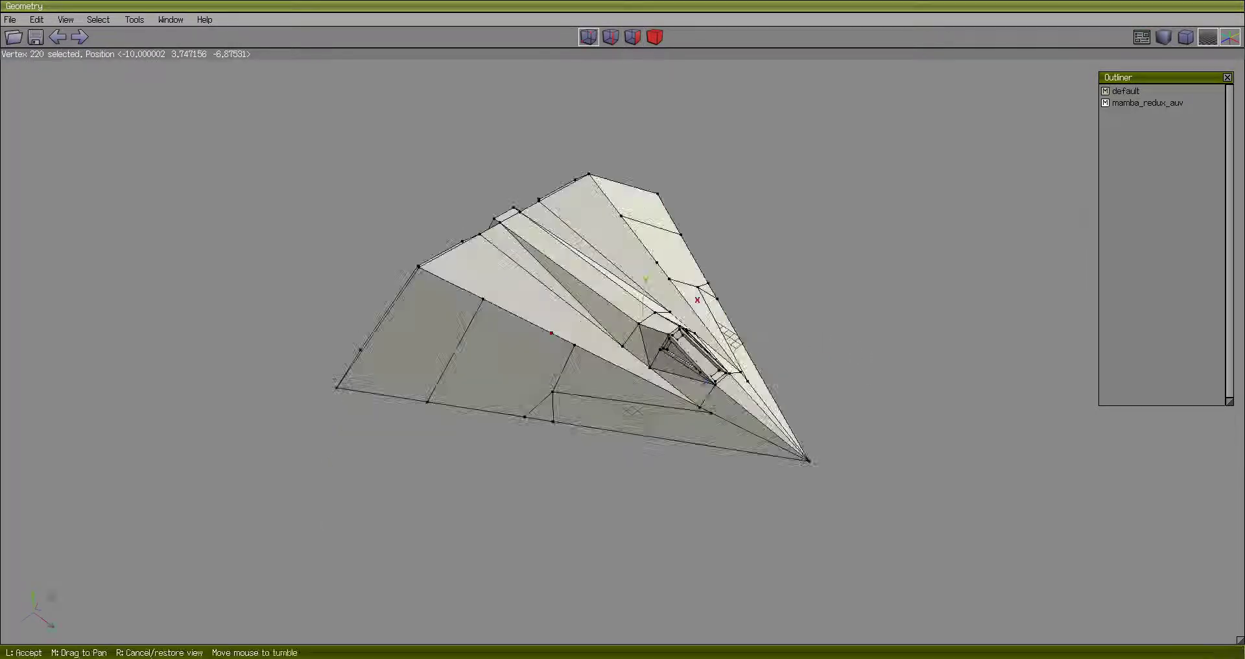
left_click(628, 280)
left_click(753, 378)
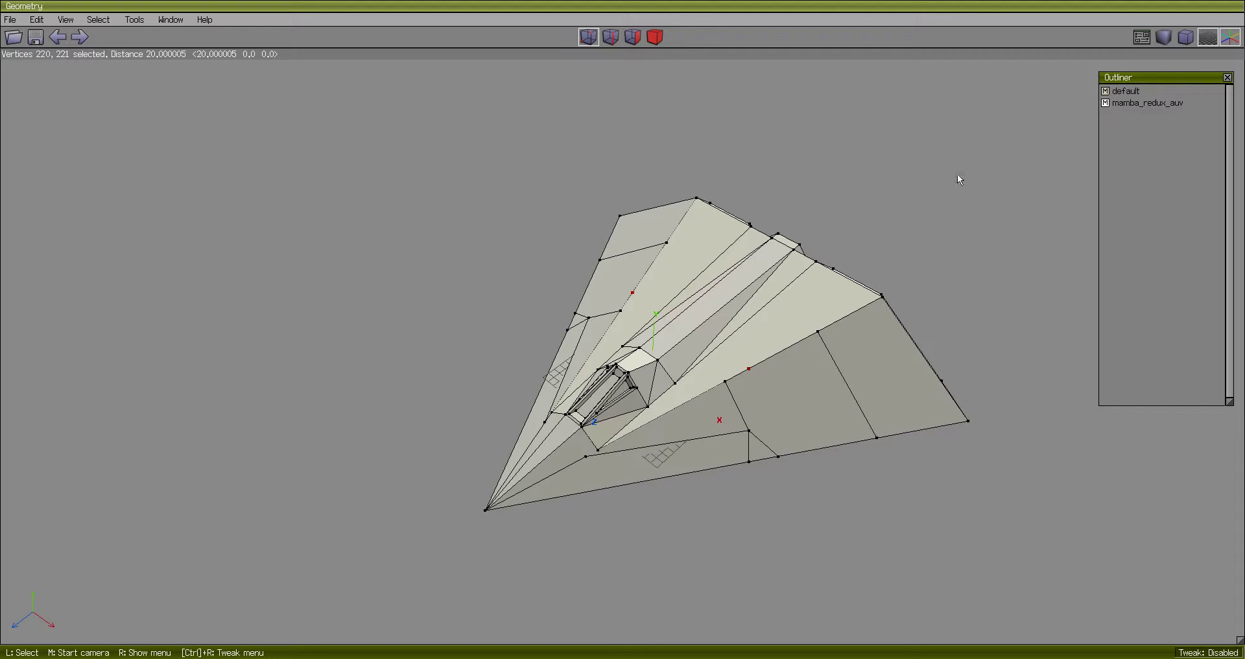
middle_click(942, 199)
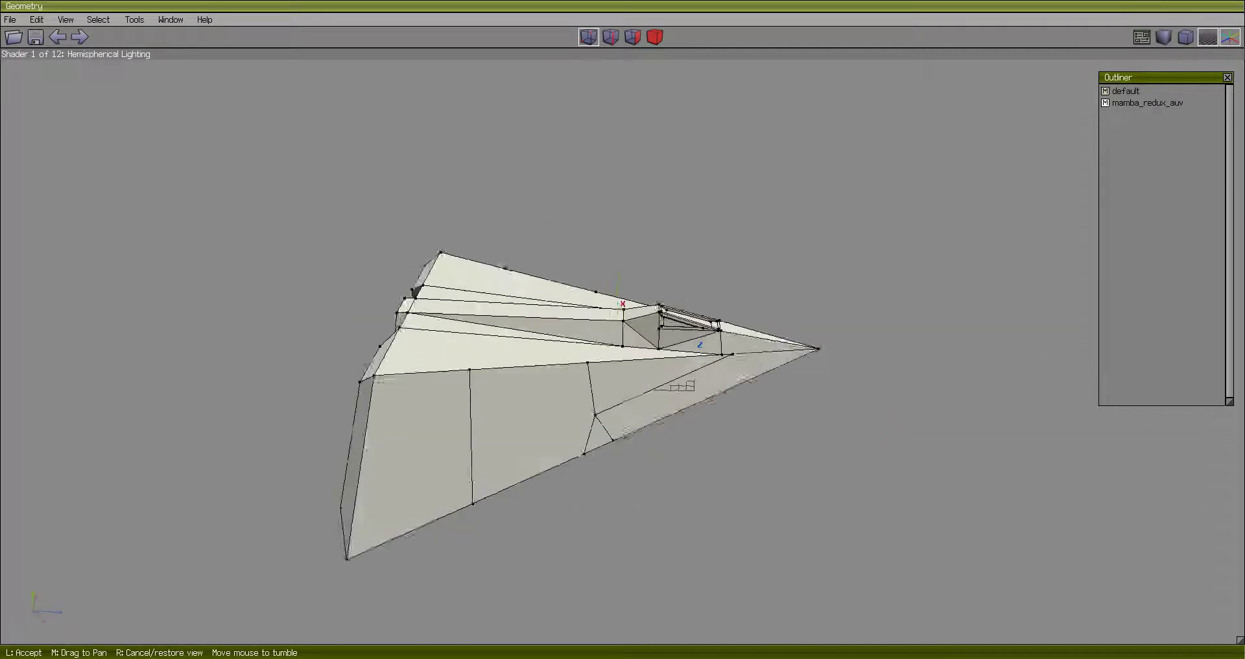
left_click(754, 349)
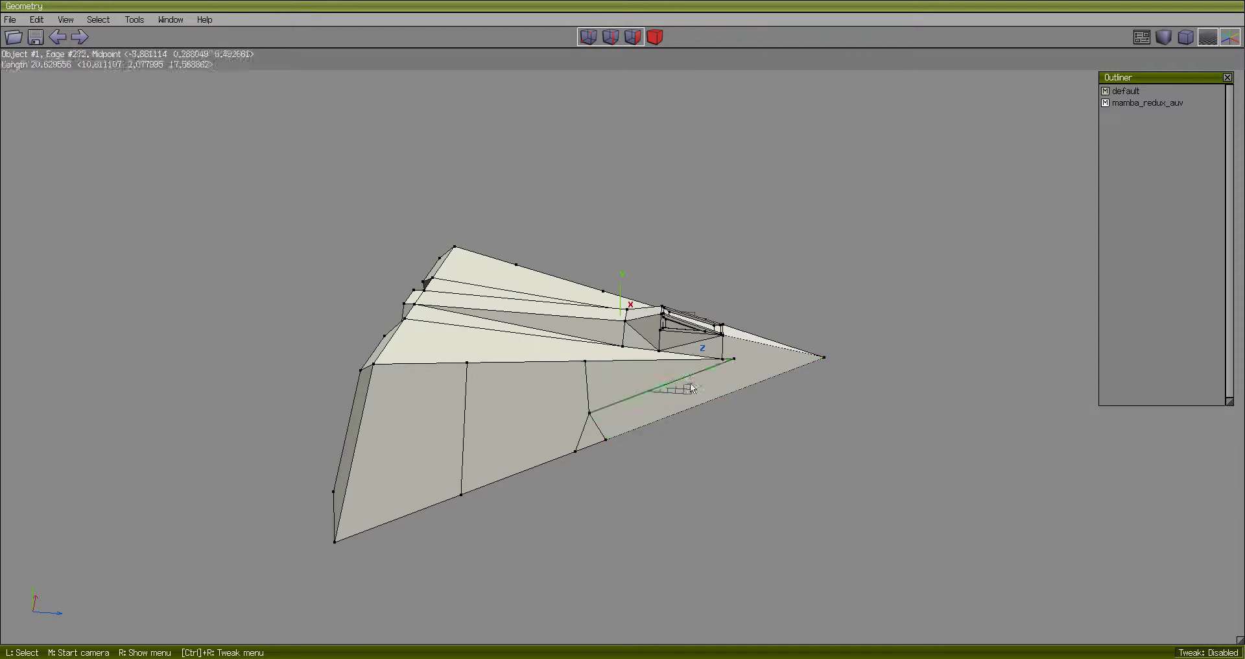
Step: Cut the front leading edge of both wings, from the nose to the small triangular face, into nine equal segments
left_click(744, 388)
middle_click(744, 388)
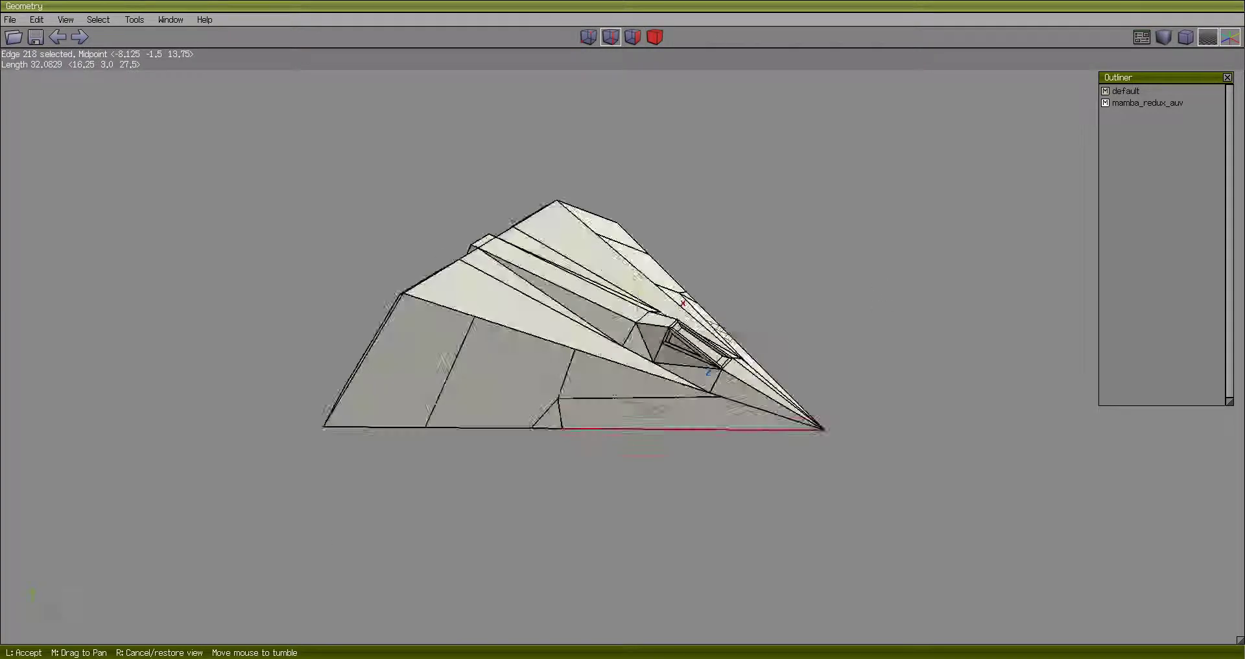
left_click(808, 373)
left_click(711, 457)
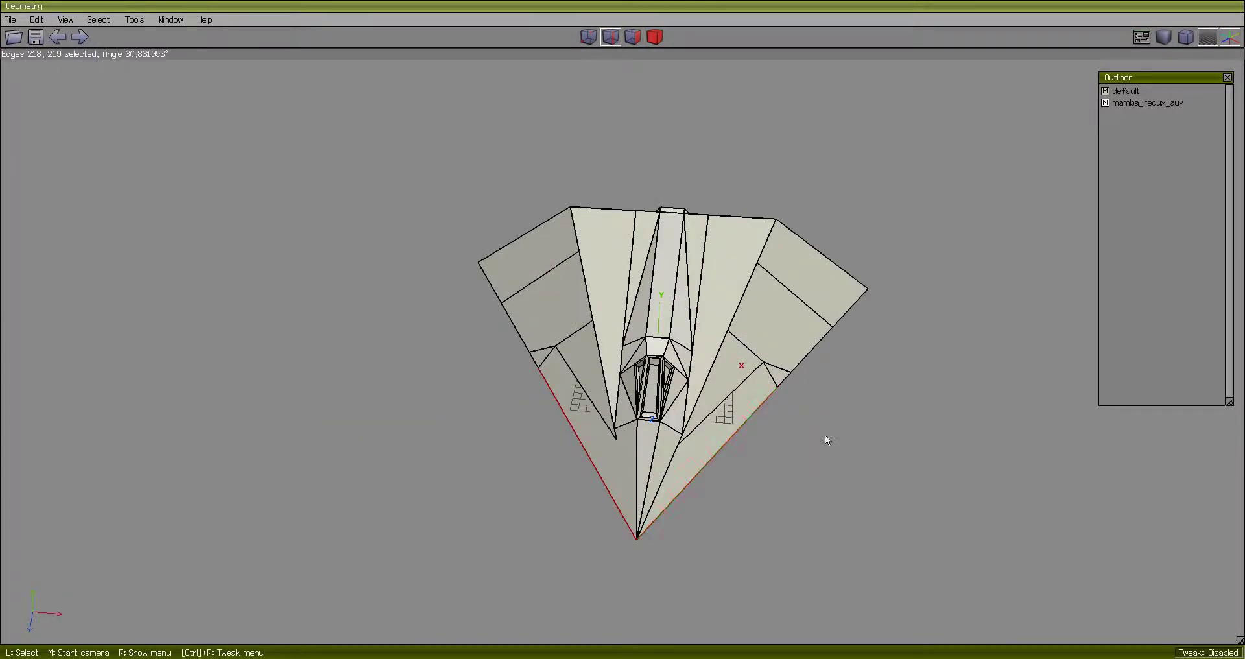
middle_click(820, 433)
left_click(819, 434)
key("v")
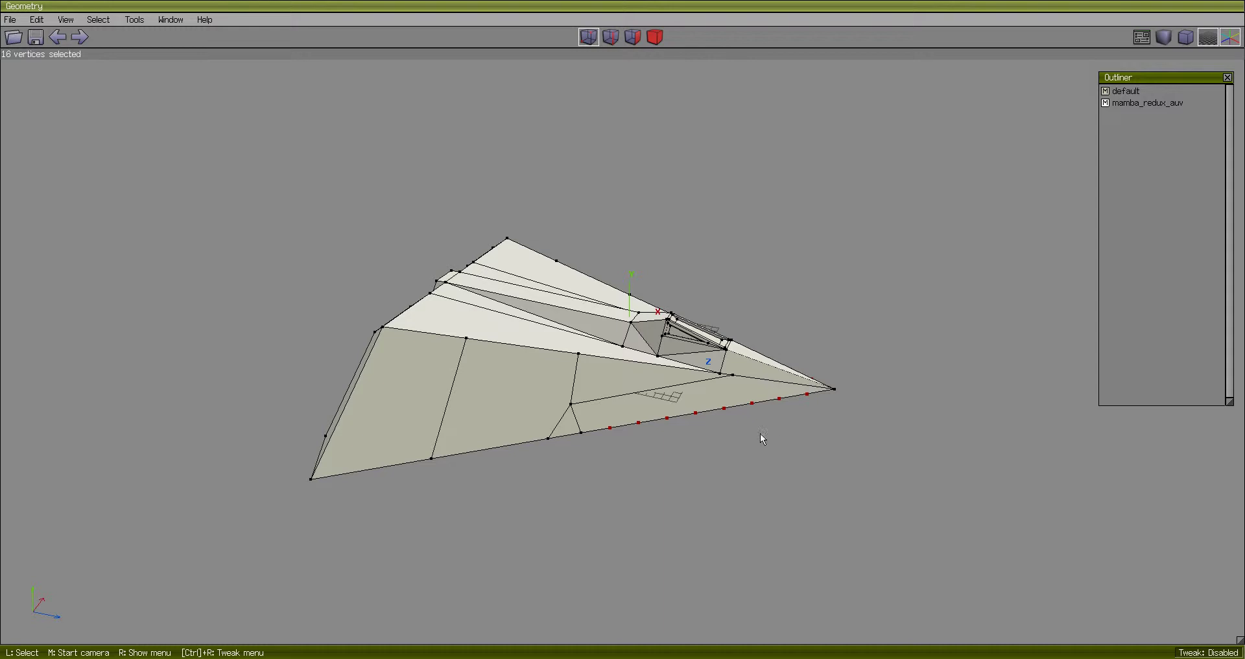
Step: Keep only the third new vertex from the nose on each leading edge and dissolve the other new vertices
key("a")
scroll(832, 353, "up", 3)
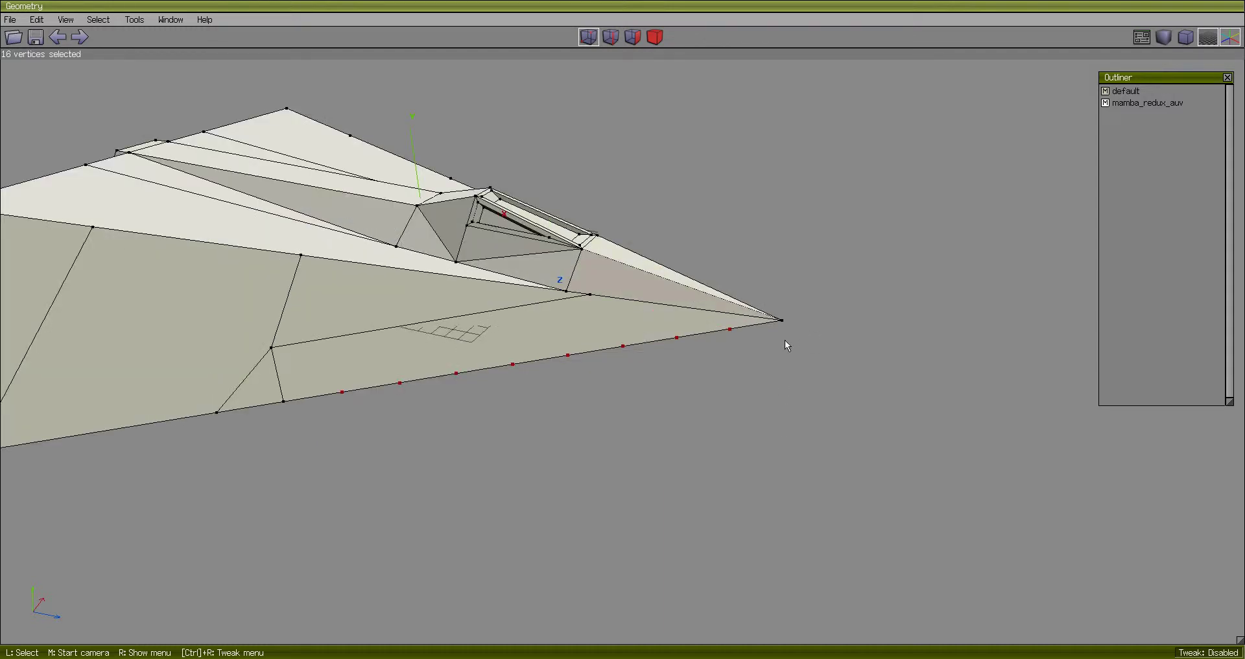
left_click(631, 347)
middle_click(778, 244)
left_click(777, 245)
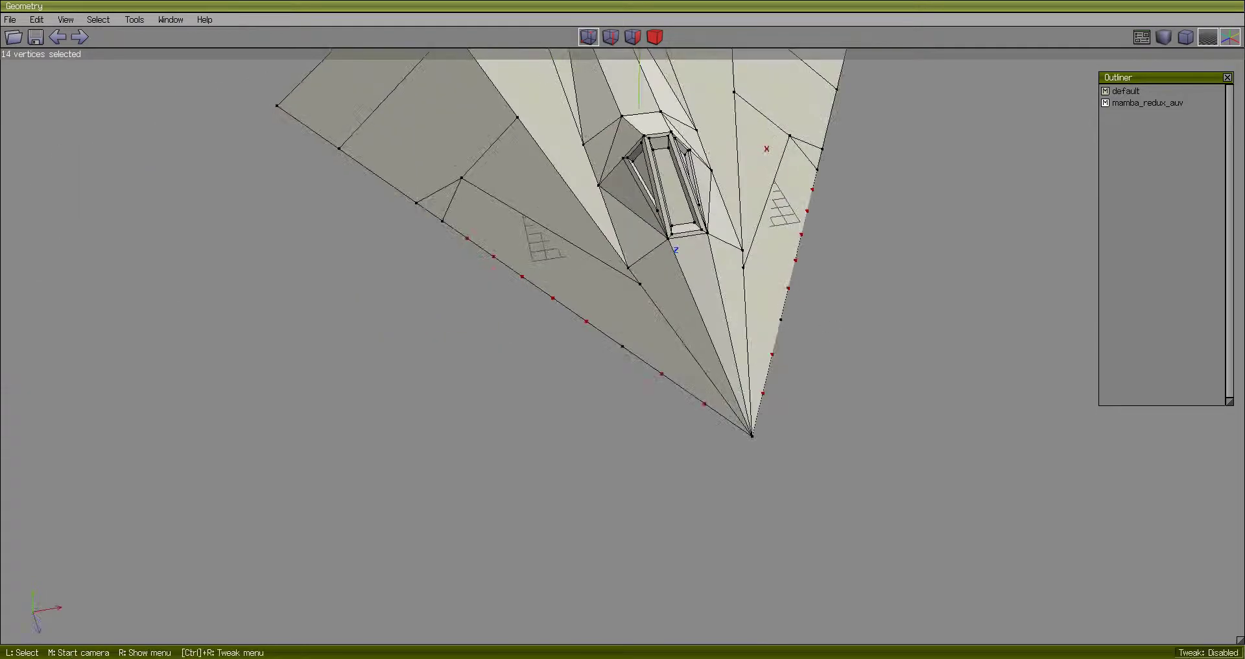
middle_click(834, 323)
left_click(835, 323)
left_click(834, 321)
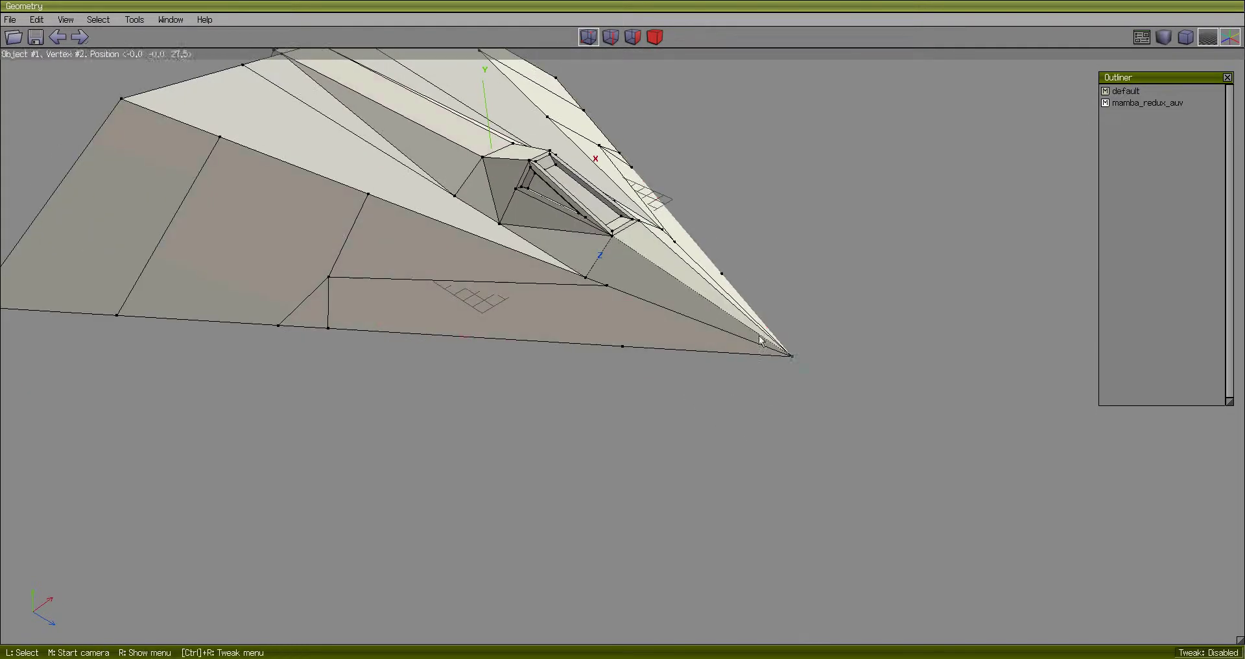
Step: Connect each wing's remaining leading-edge vertex to the crease vertex beside the cockpit's front
left_click(606, 285)
left_click(622, 346)
middle_click(873, 273)
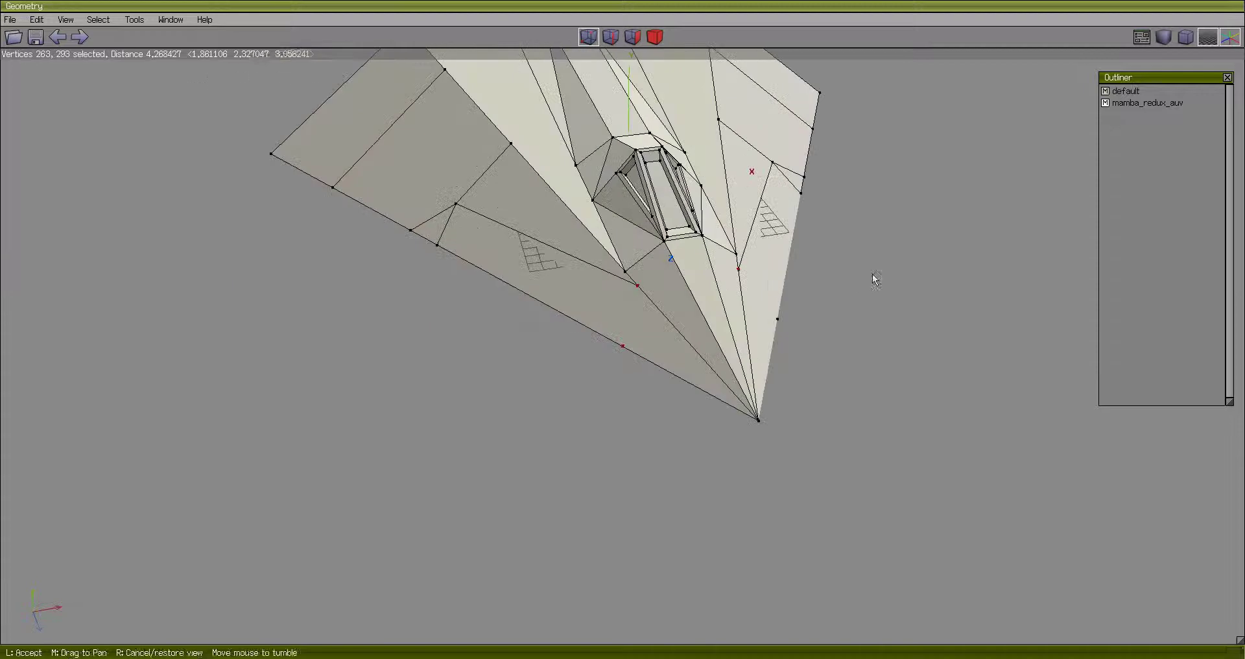
left_click(873, 274)
left_click(738, 269)
left_click(777, 318)
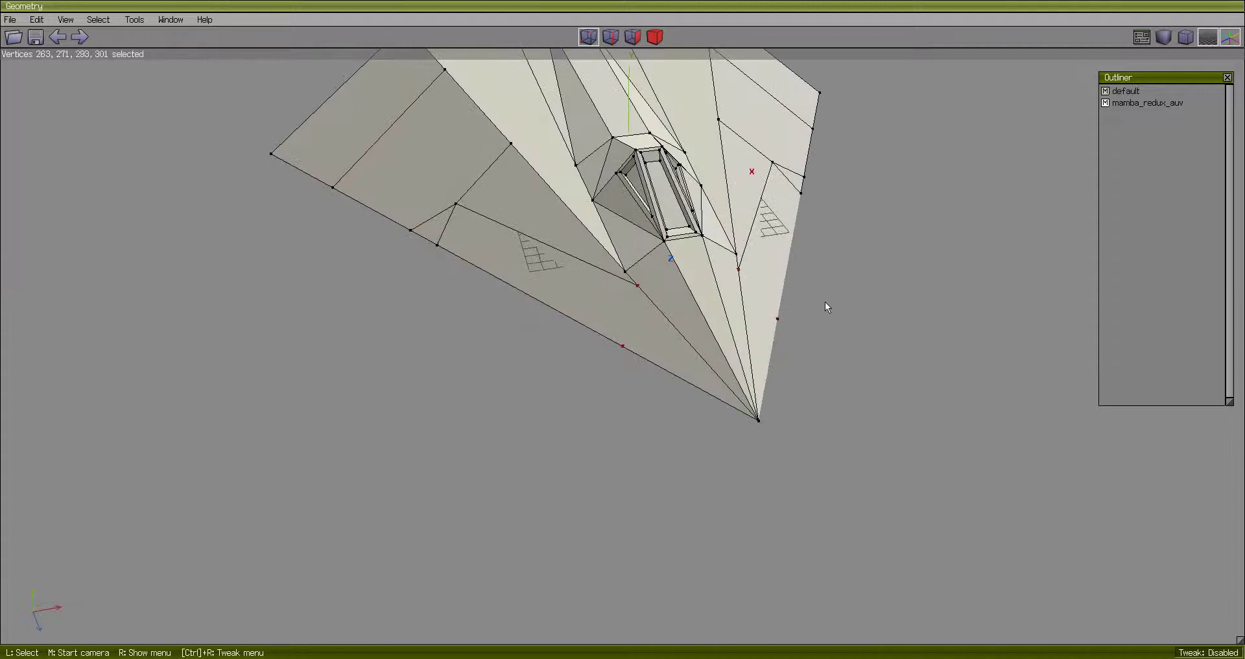
middle_click(858, 306)
left_click(858, 306)
Step: Merge the upper triangular panel and the lower strip panel into one front panel on both wings by dissolving their shared edges
left_click(391, 288)
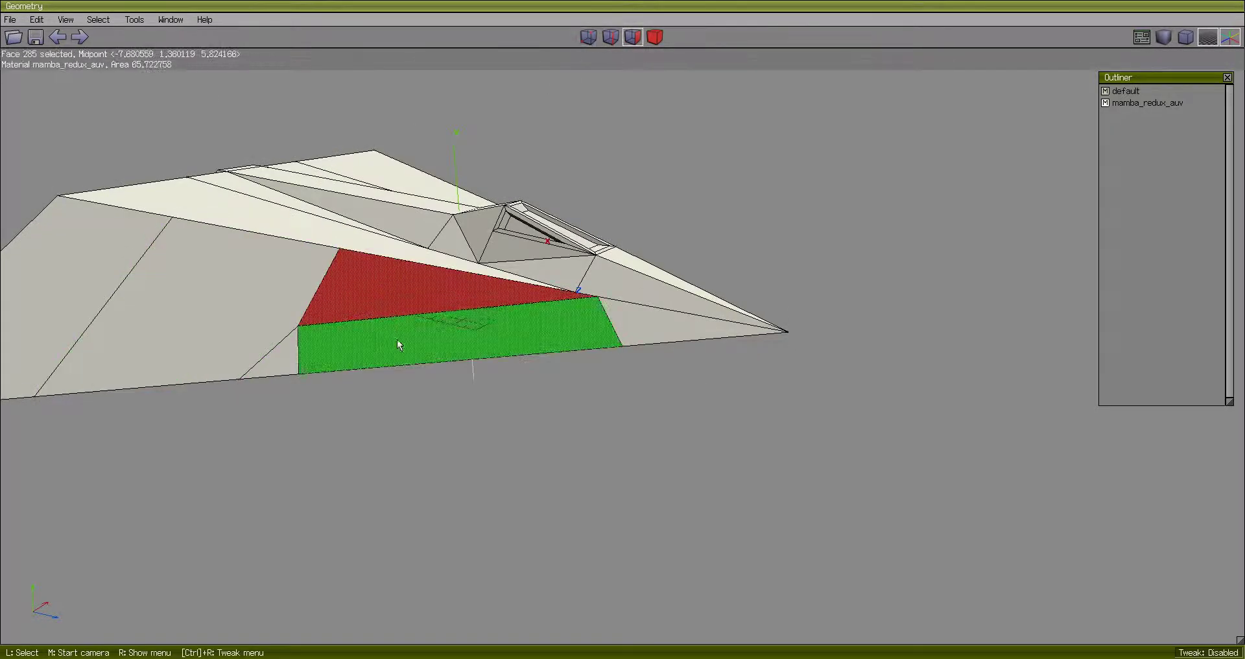
left_click(397, 341)
middle_click(822, 250)
left_click(854, 277)
left_click(855, 277)
left_click(850, 332)
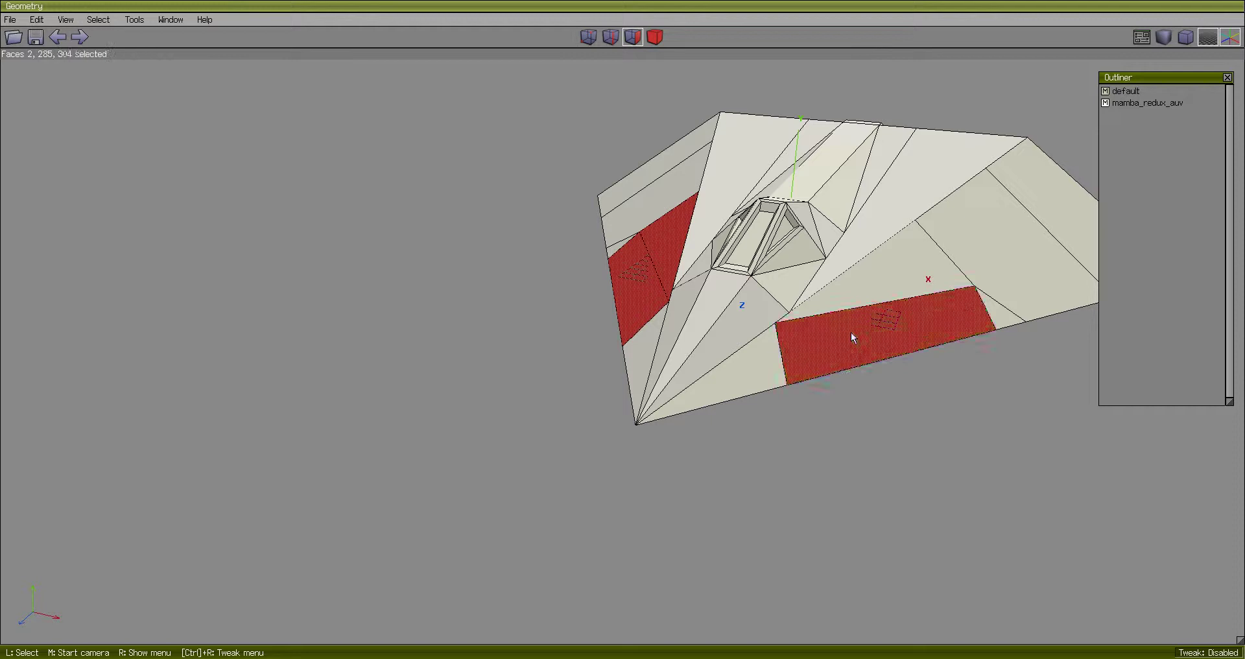
key("Delete")
key("space")
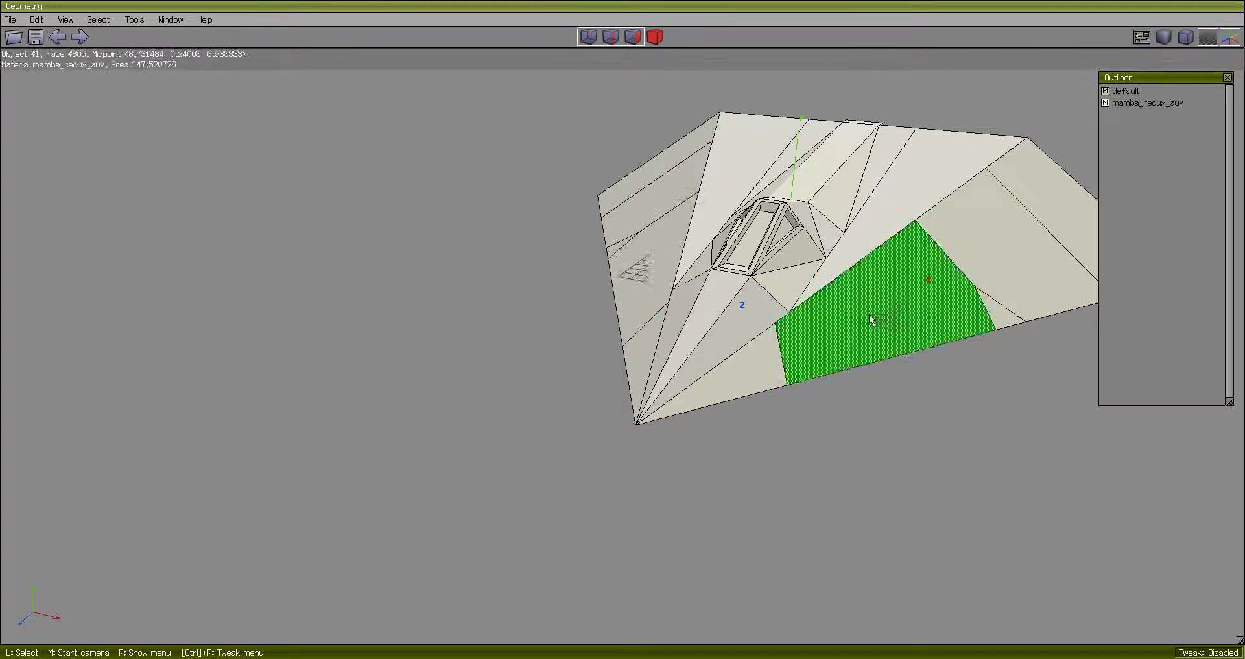
Step: Save the spaceship model with the revised wing panels
middle_click(869, 314)
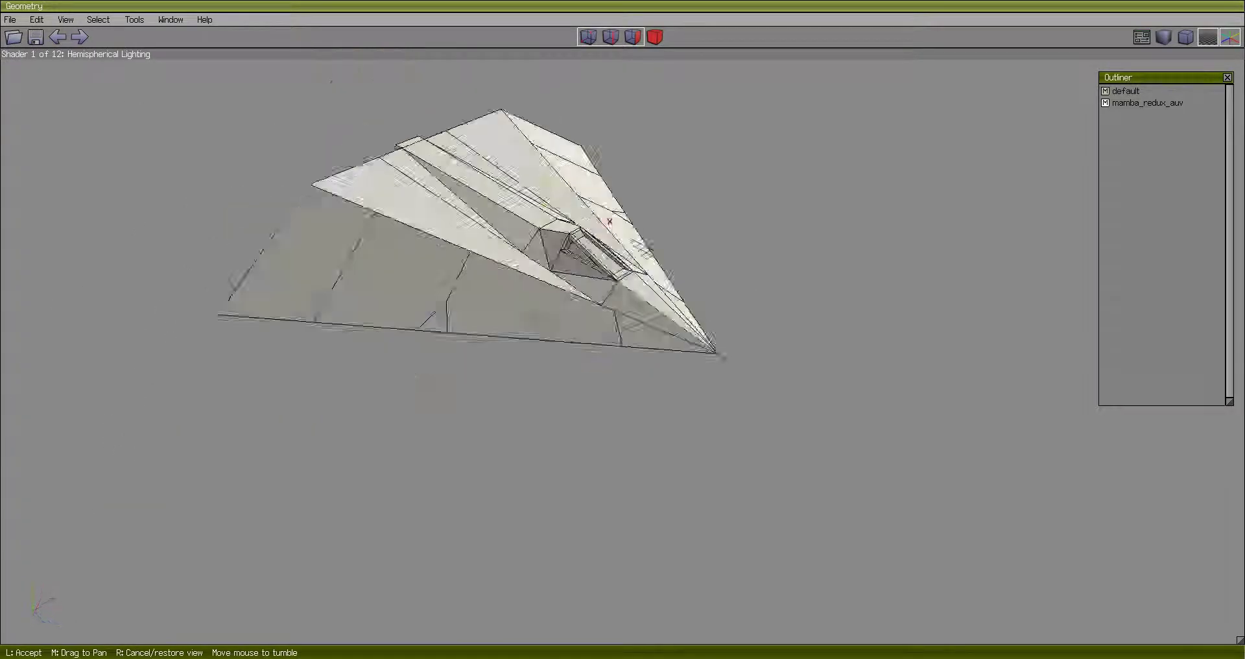
left_click(645, 340)
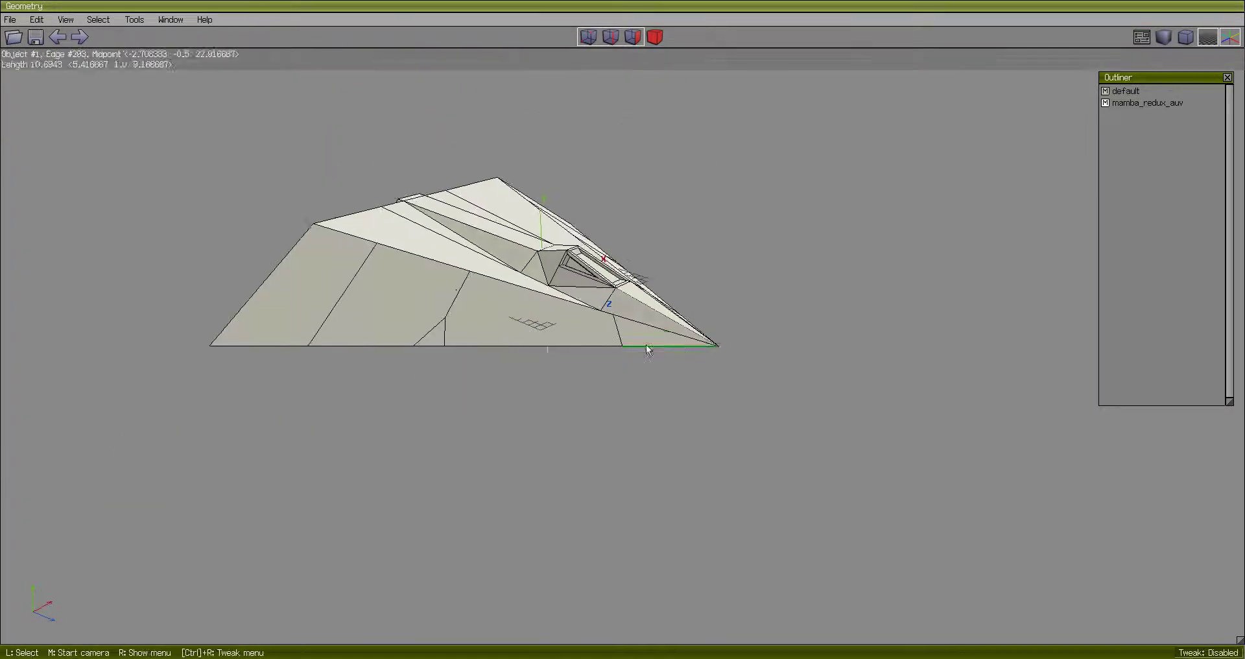
middle_click(634, 314)
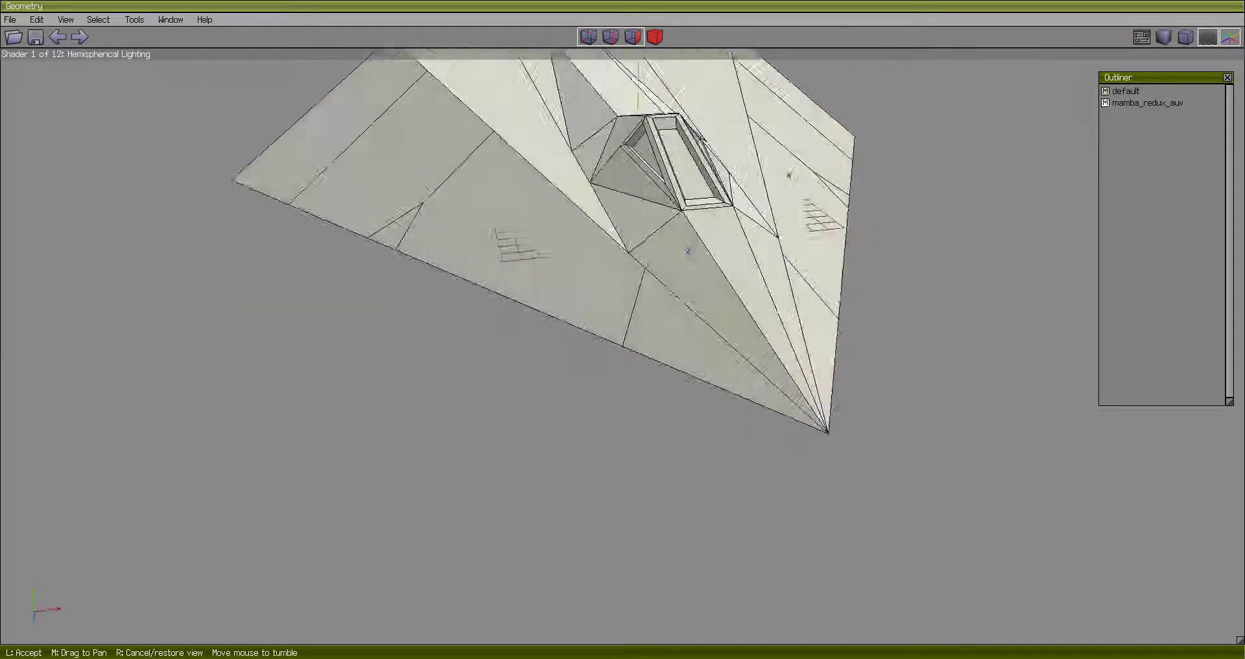
left_click(634, 316)
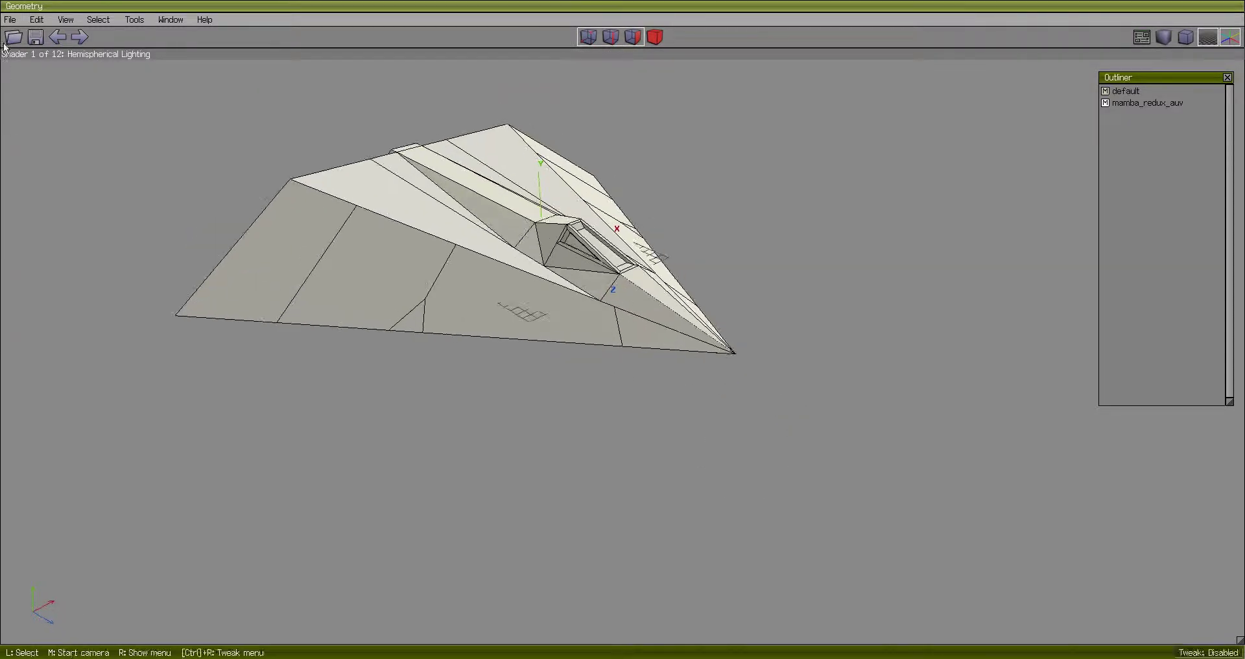
left_click(10, 20)
left_click(84, 79)
Step: Inset the small triangular faces at the leading edges of both wings by about 31%
middle_click(98, 91)
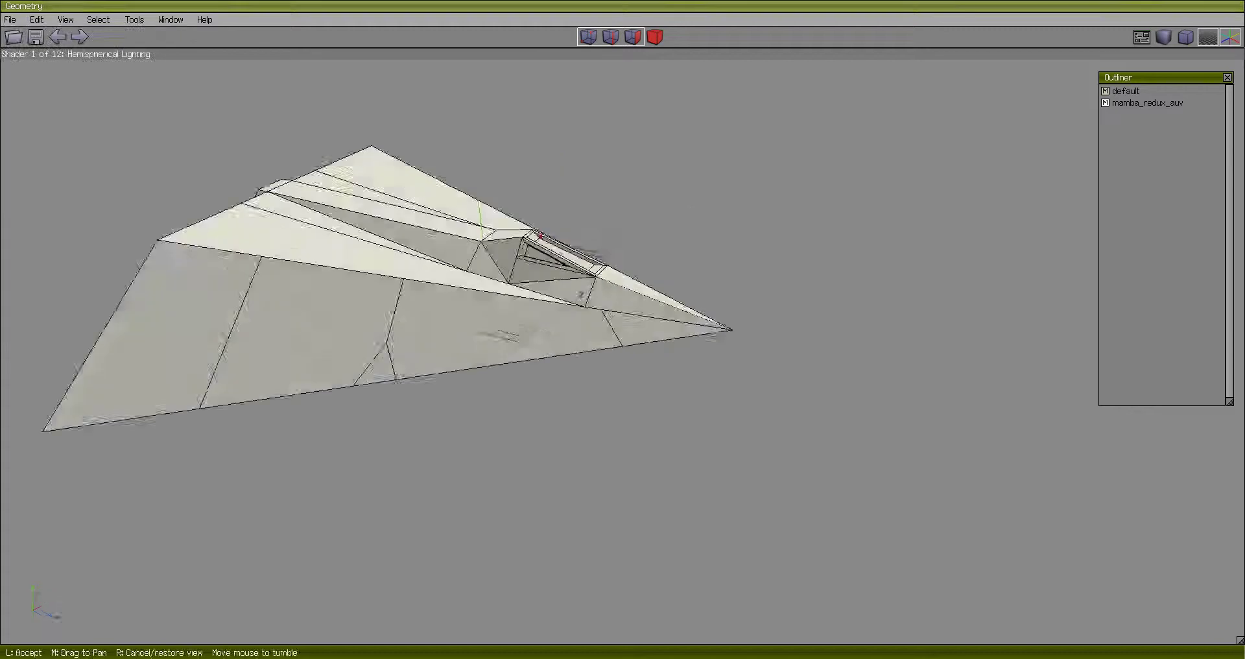
left_click(606, 264)
left_click(375, 415)
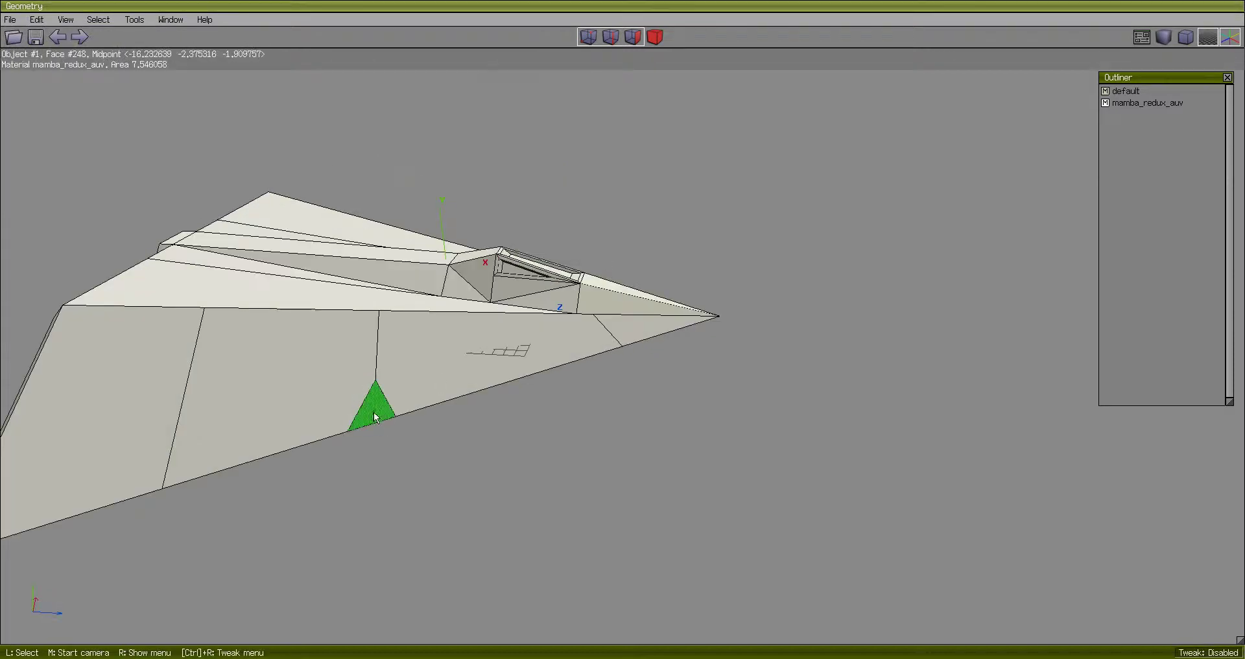
left_click(375, 415)
middle_click(375, 415)
left_click(869, 467)
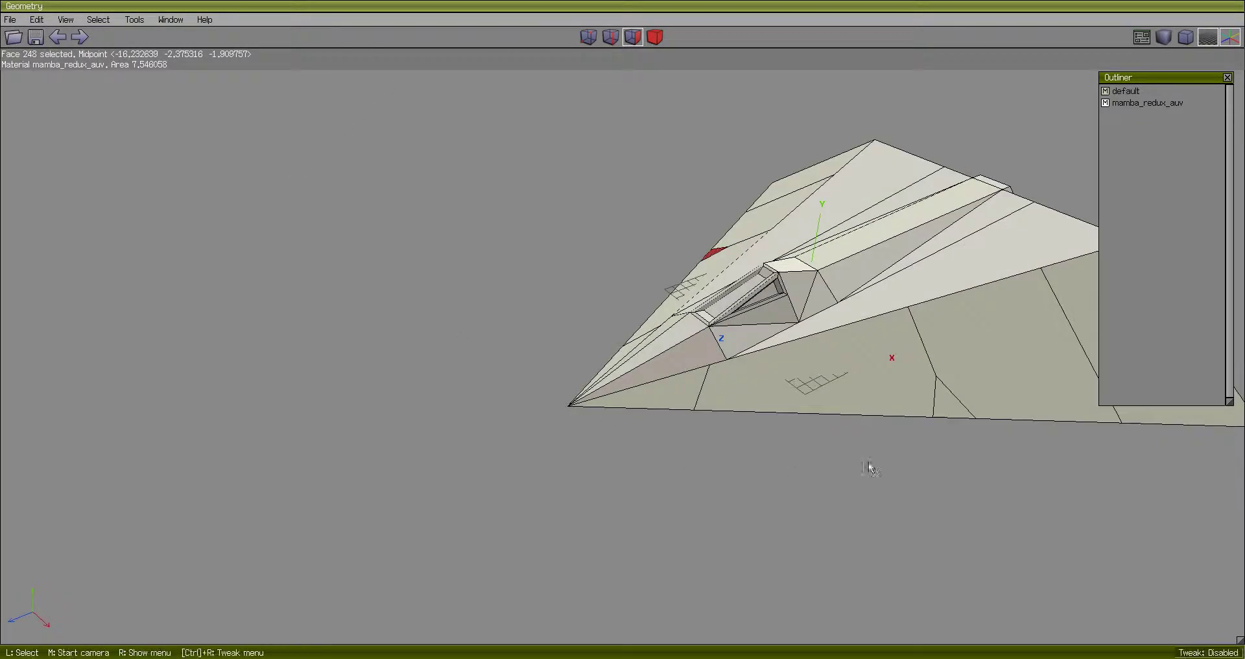
left_click(948, 404)
middle_click(720, 235)
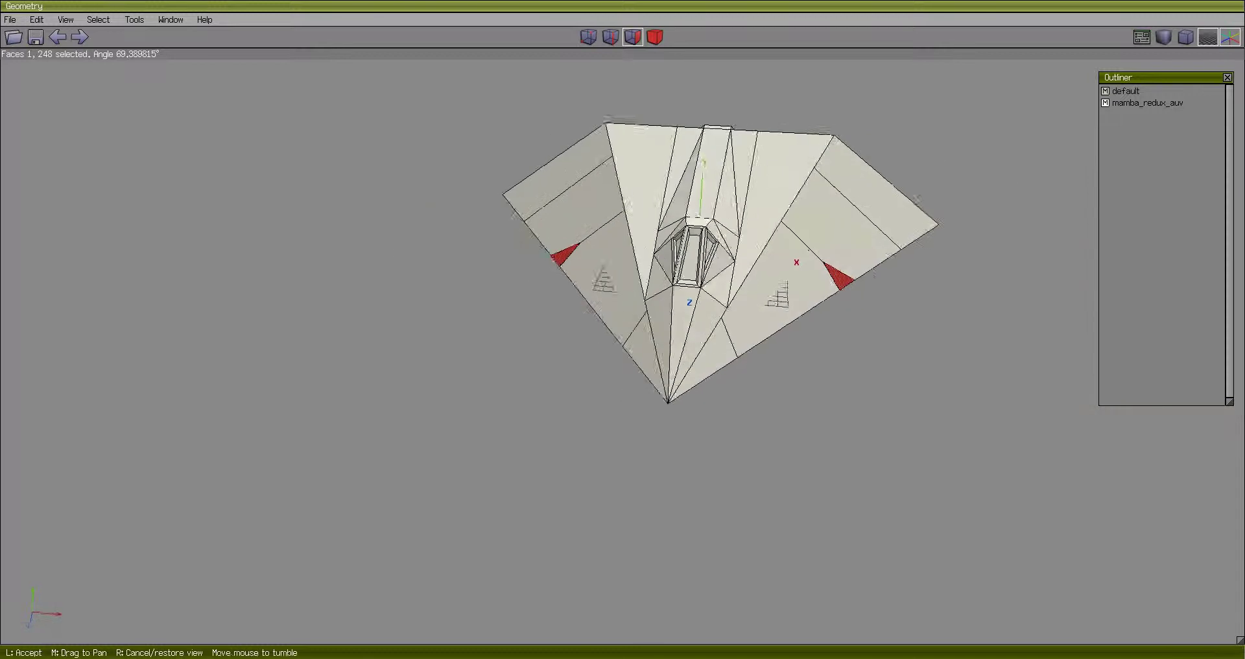
left_click(943, 228)
right_click(928, 140)
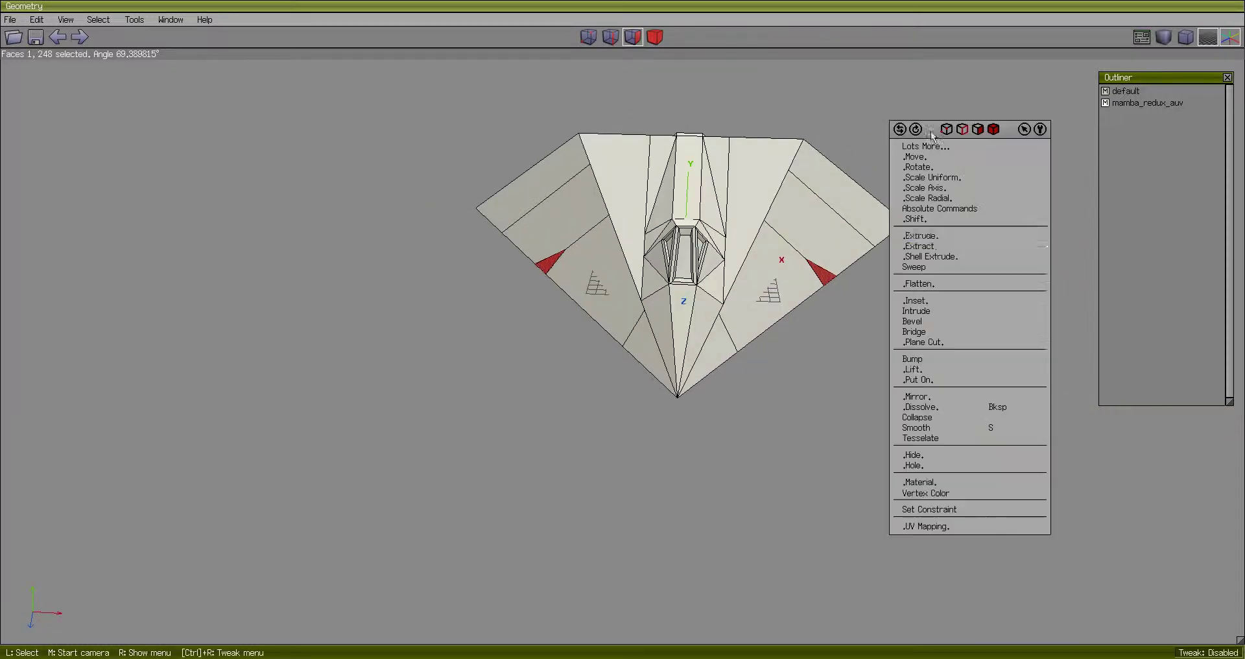
left_click(940, 298)
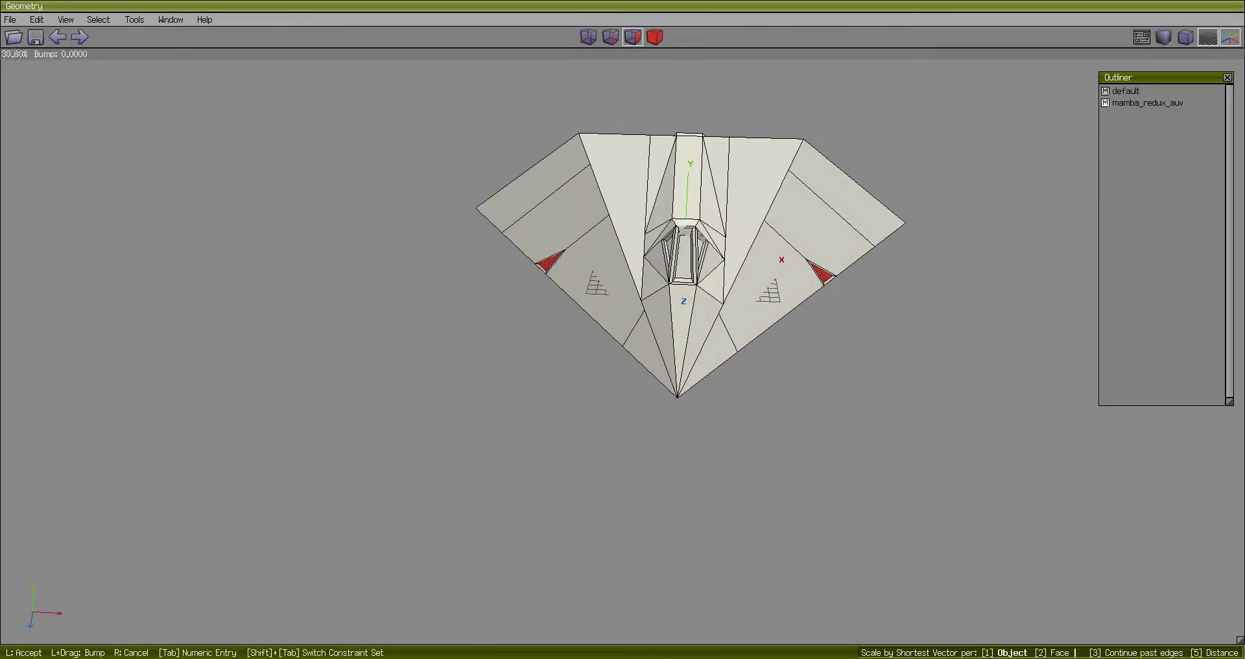
left_click(939, 298)
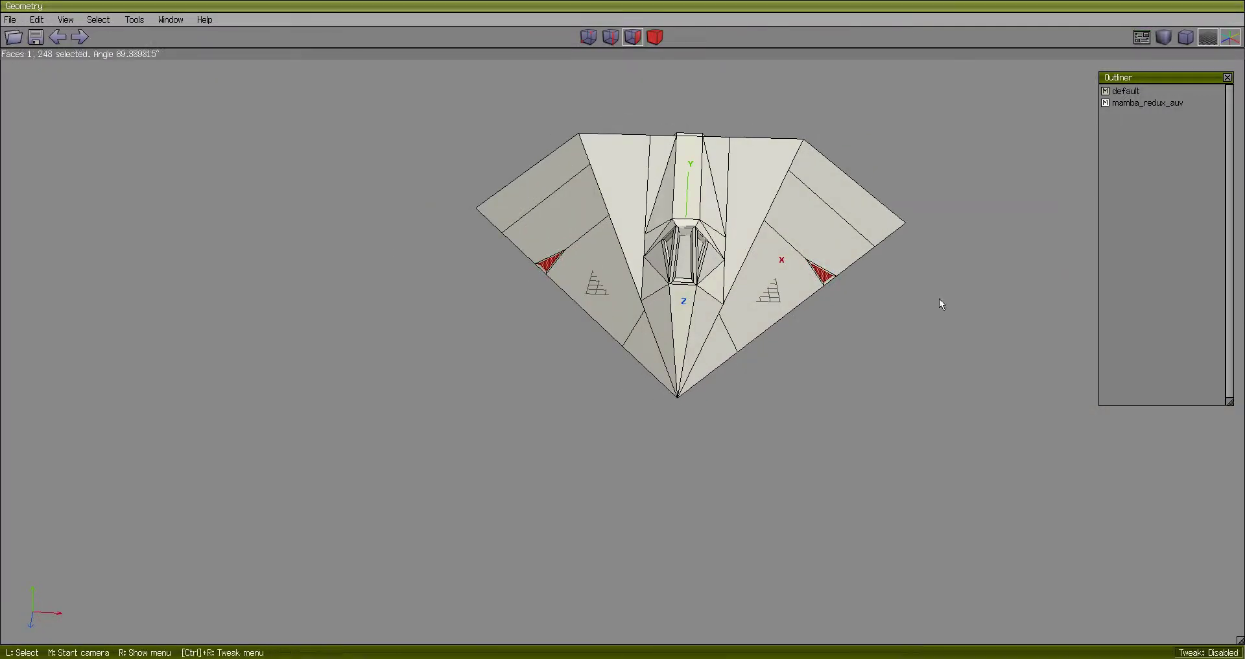
Step: Extrude the inset triangular faces on both wings slightly inward along the region's normal to make shallow recesses
middle_click(824, 277)
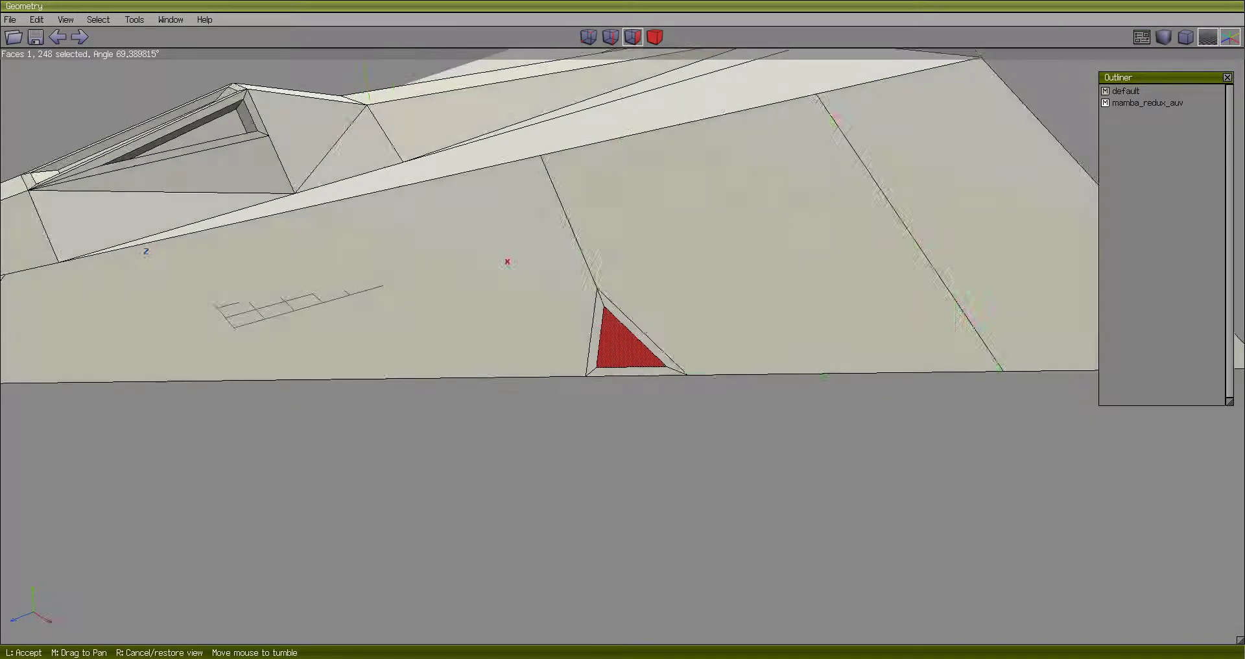
left_click(688, 207)
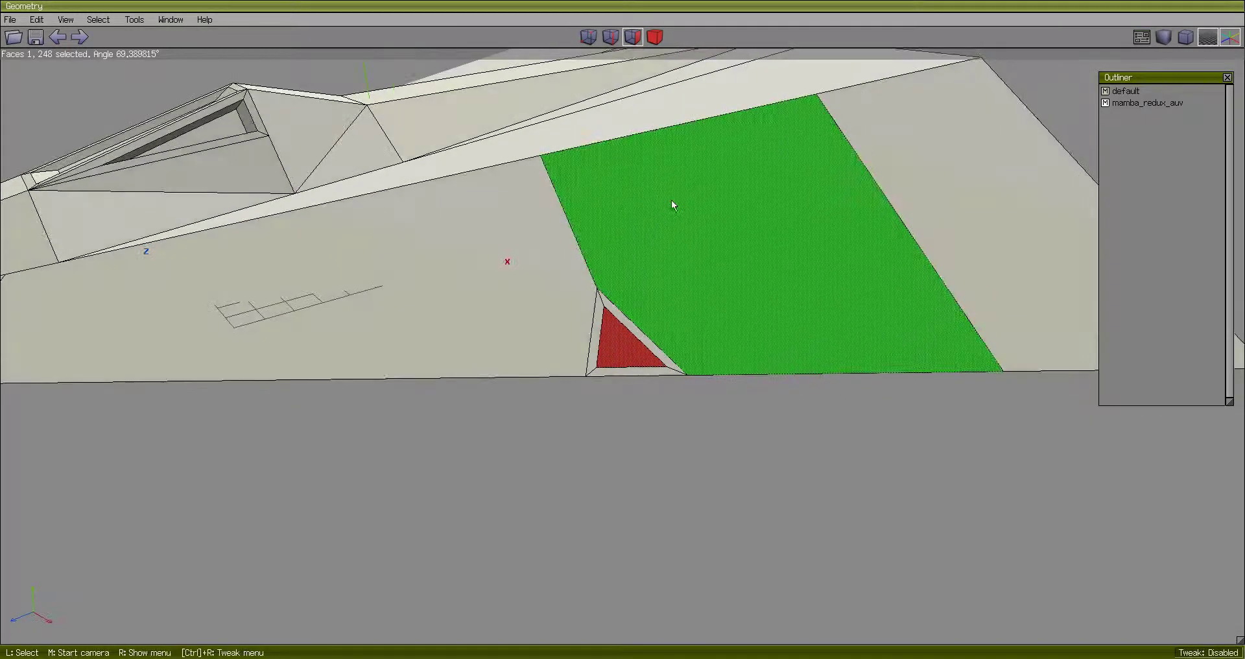
right_click(672, 204)
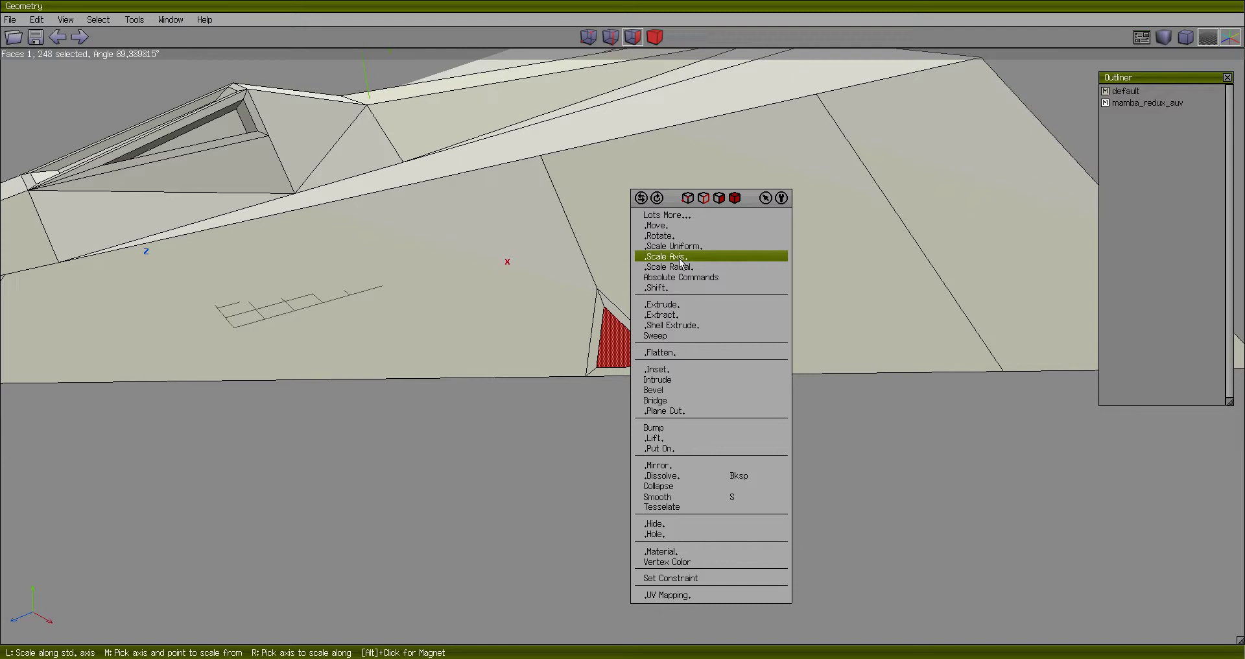
left_click(678, 305)
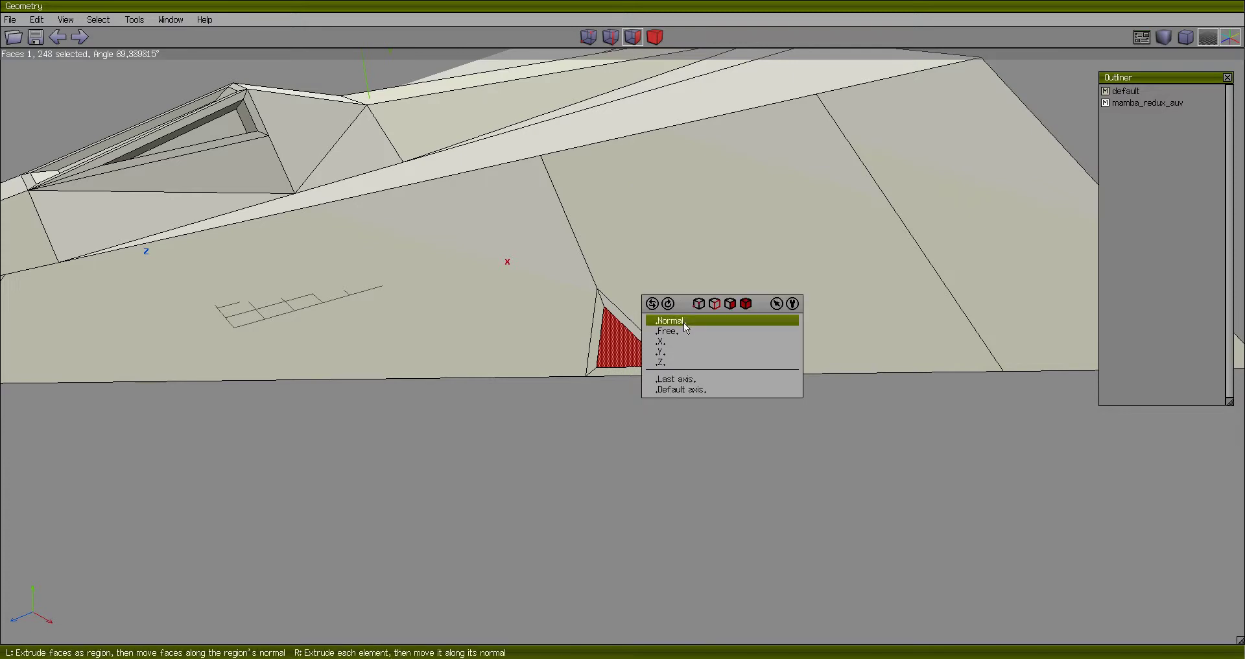
left_click(684, 321)
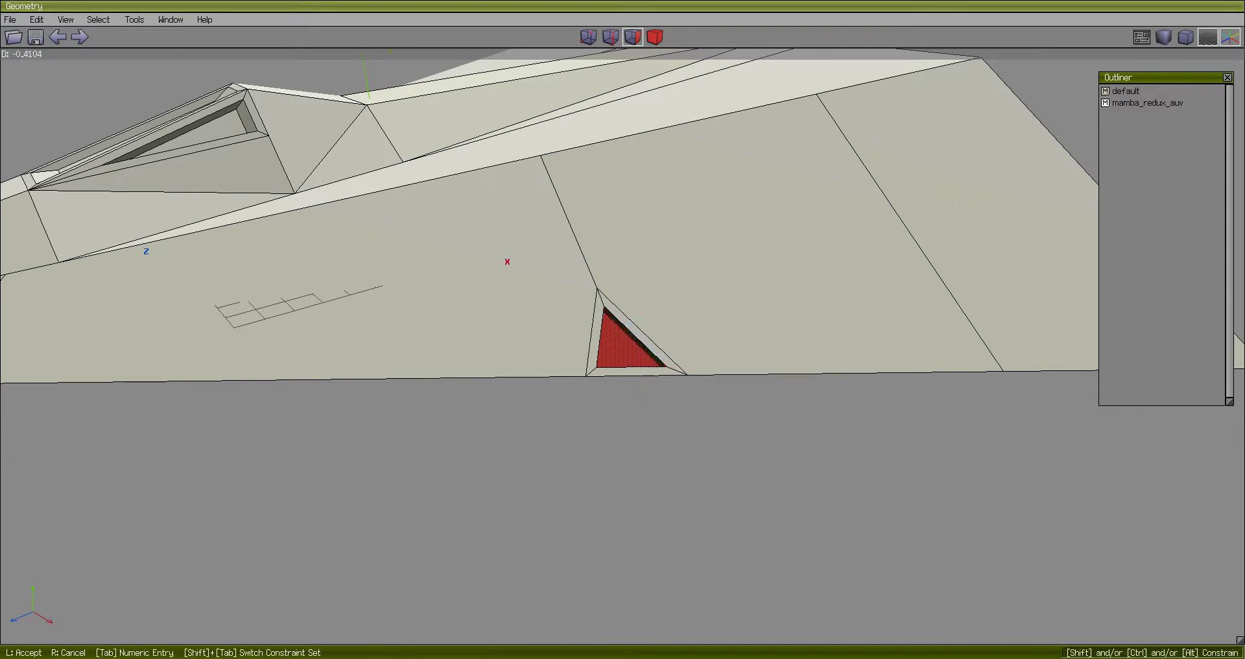
middle_click(685, 322)
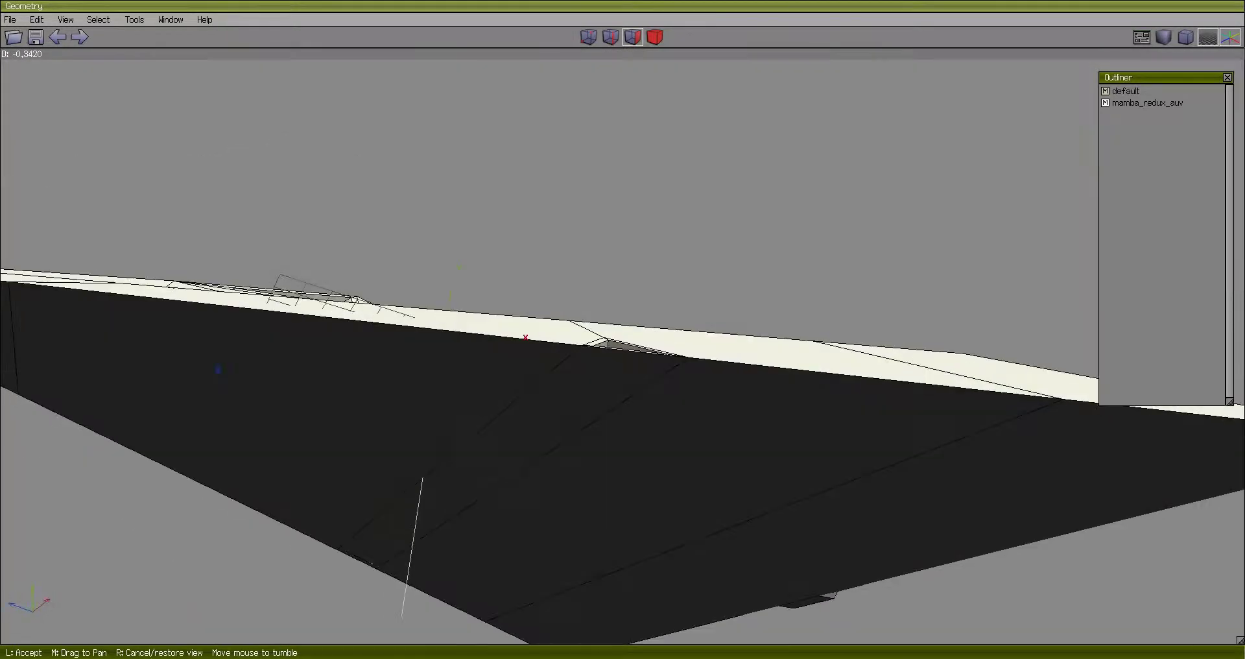
left_click(685, 322)
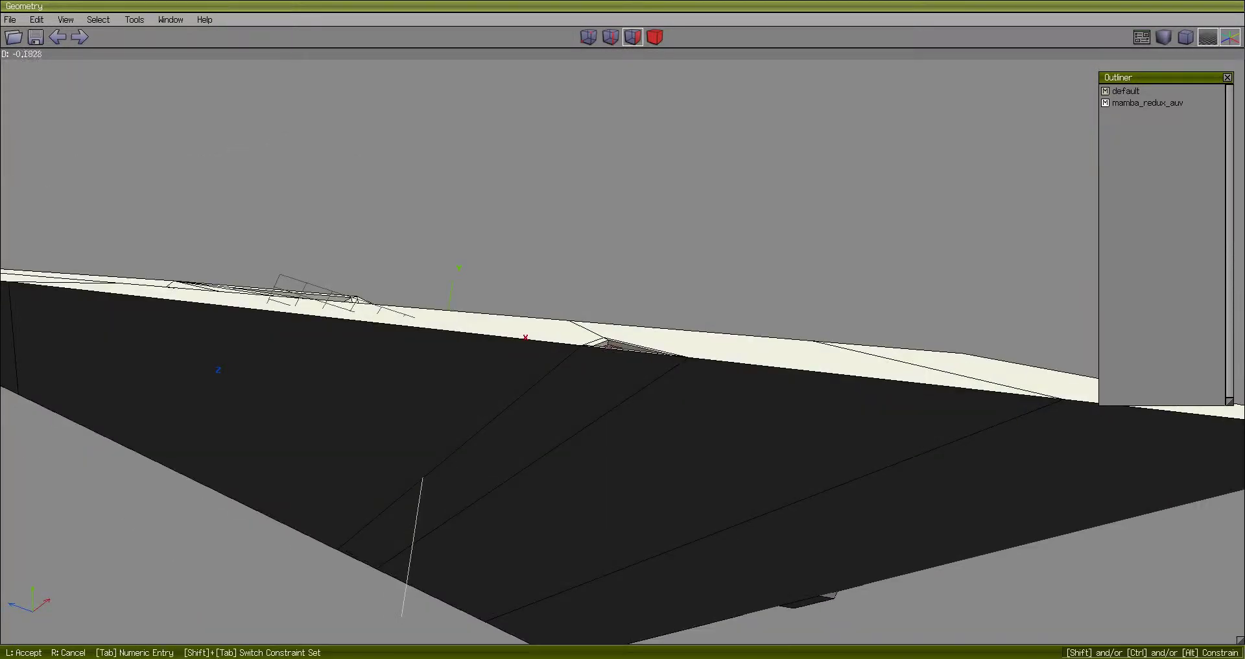
left_click(675, 286)
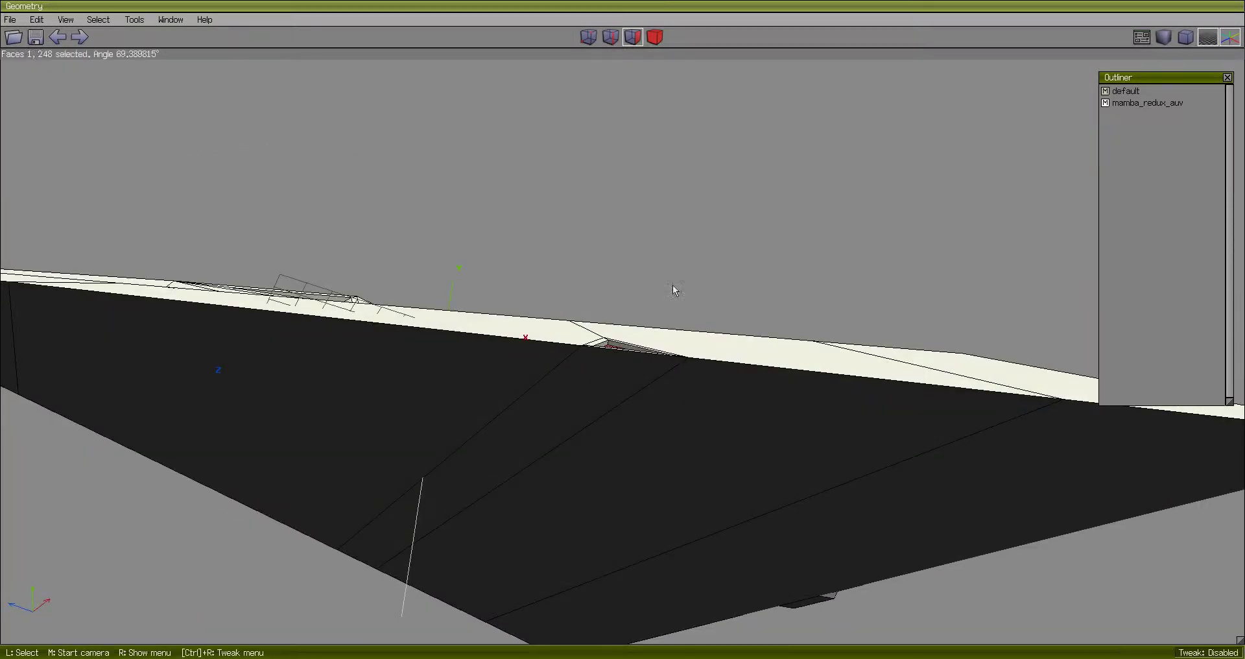
Step: Scale the floor faces of both triangular recesses uniformly to about 73% and clear the selection
middle_click(675, 265)
left_click(673, 262)
right_click(782, 232)
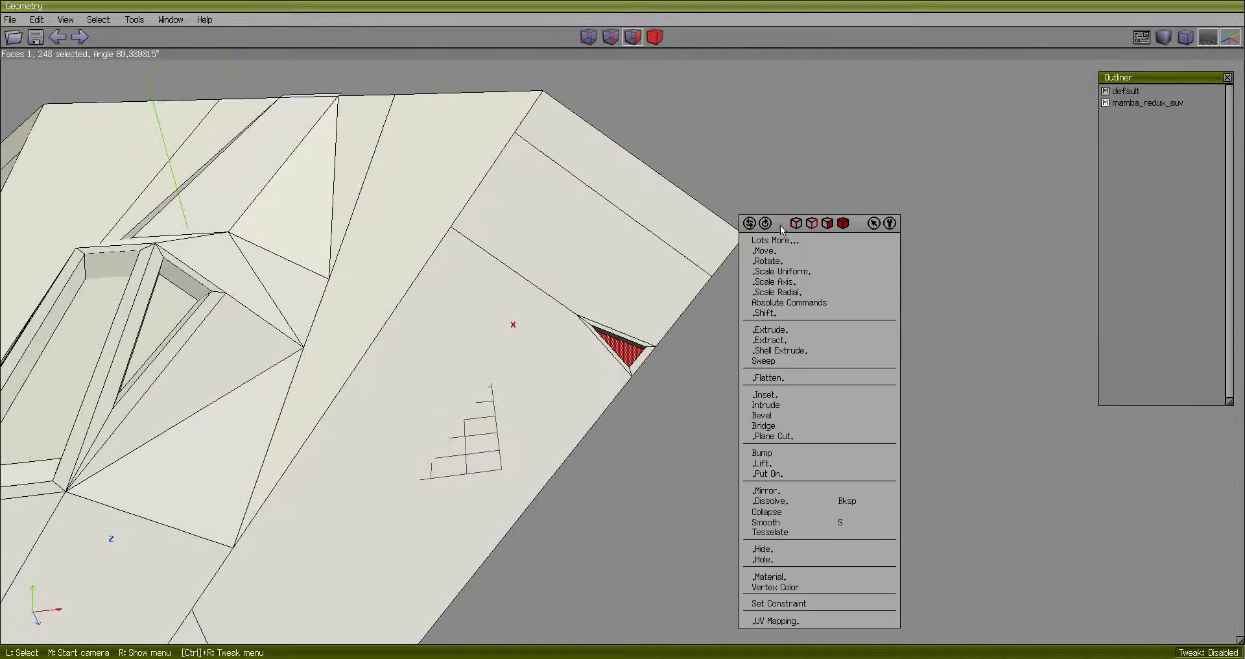
left_click(806, 271)
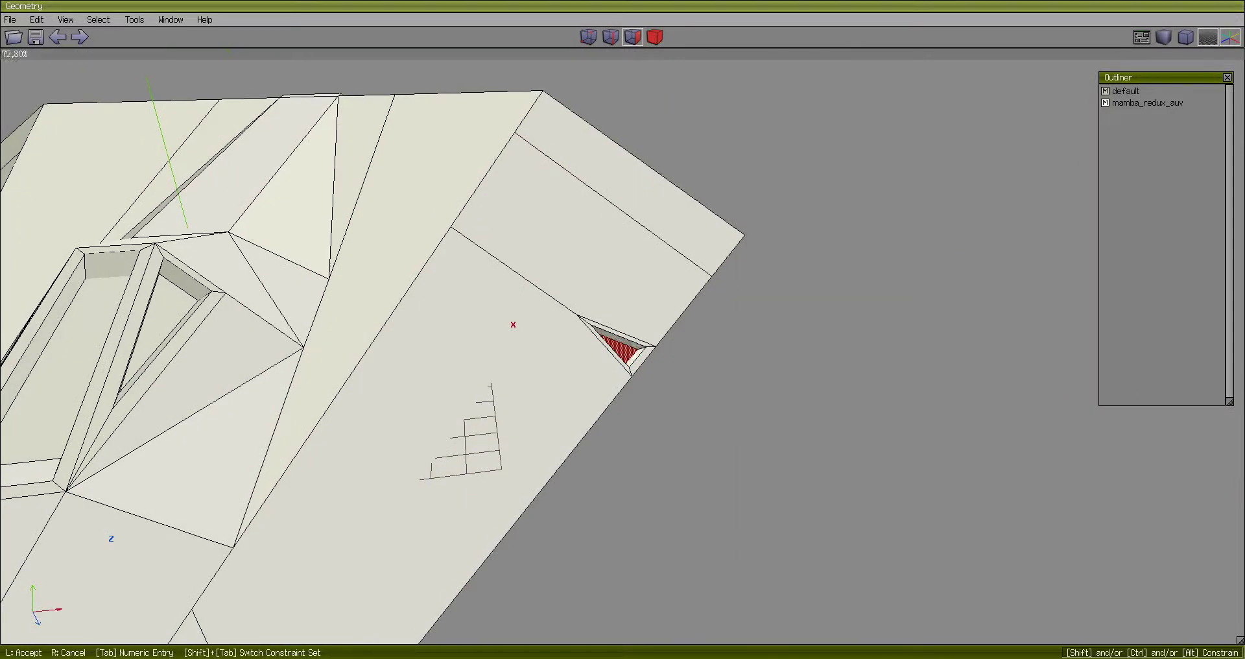
left_click(820, 263)
middle_click(820, 263)
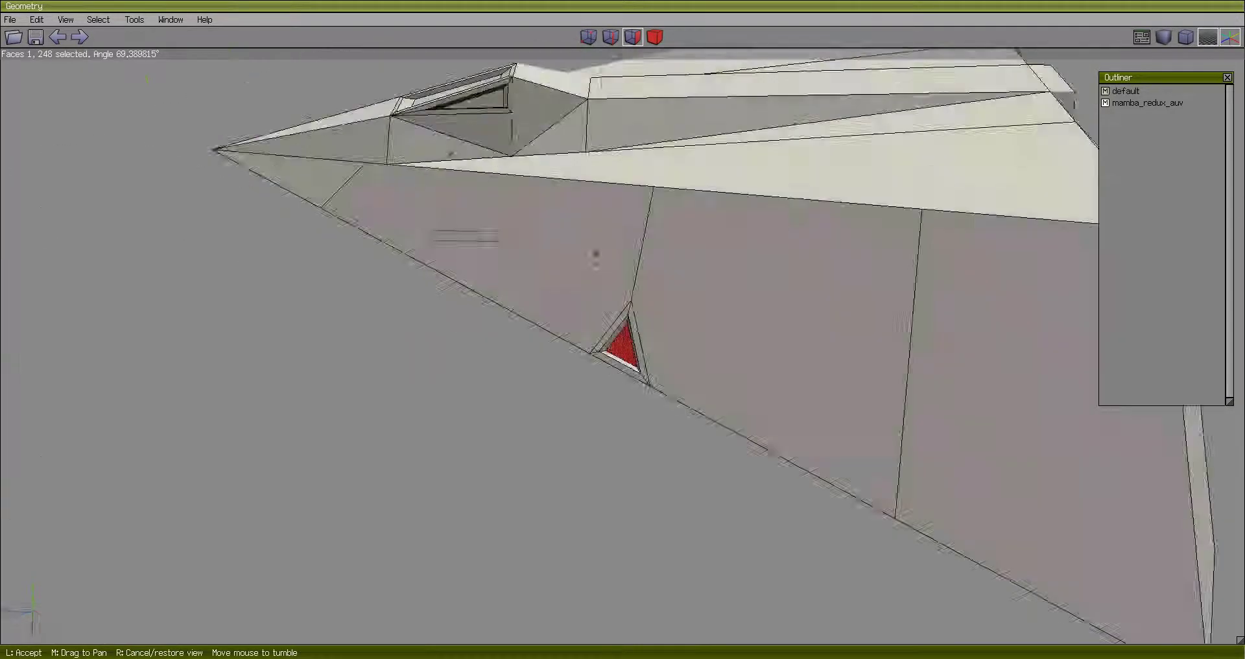
scroll(819, 263, "down", 7)
scroll(820, 262, "up", 5)
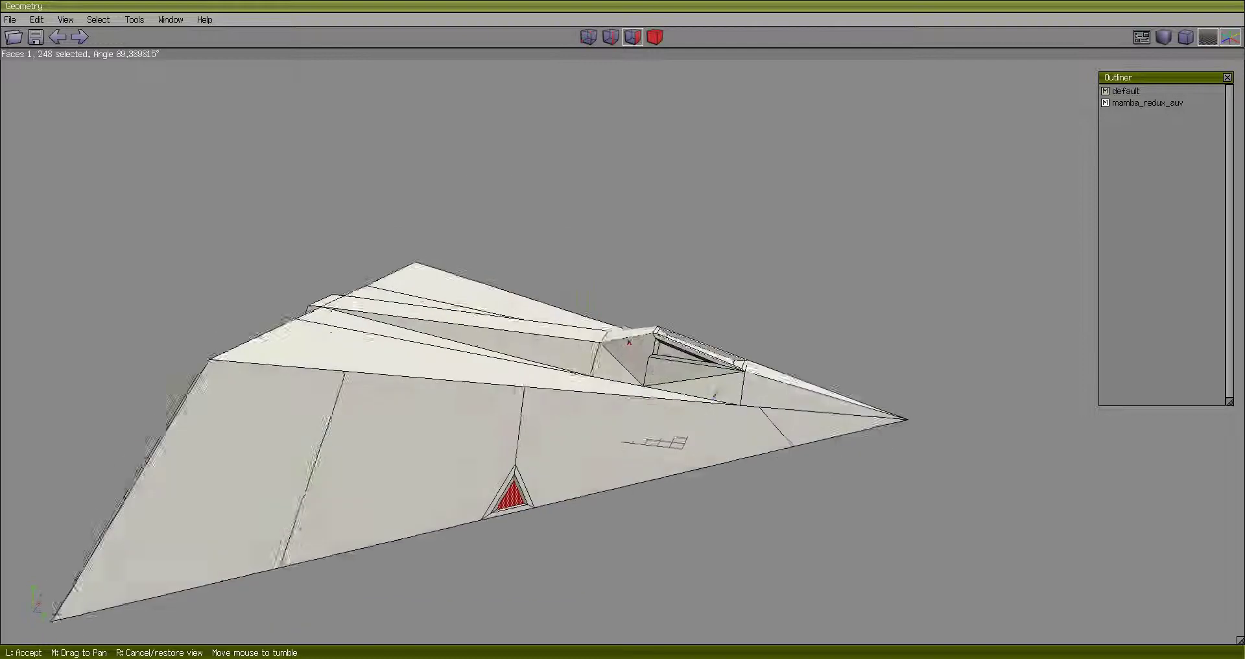
left_click(820, 263)
left_click(842, 251)
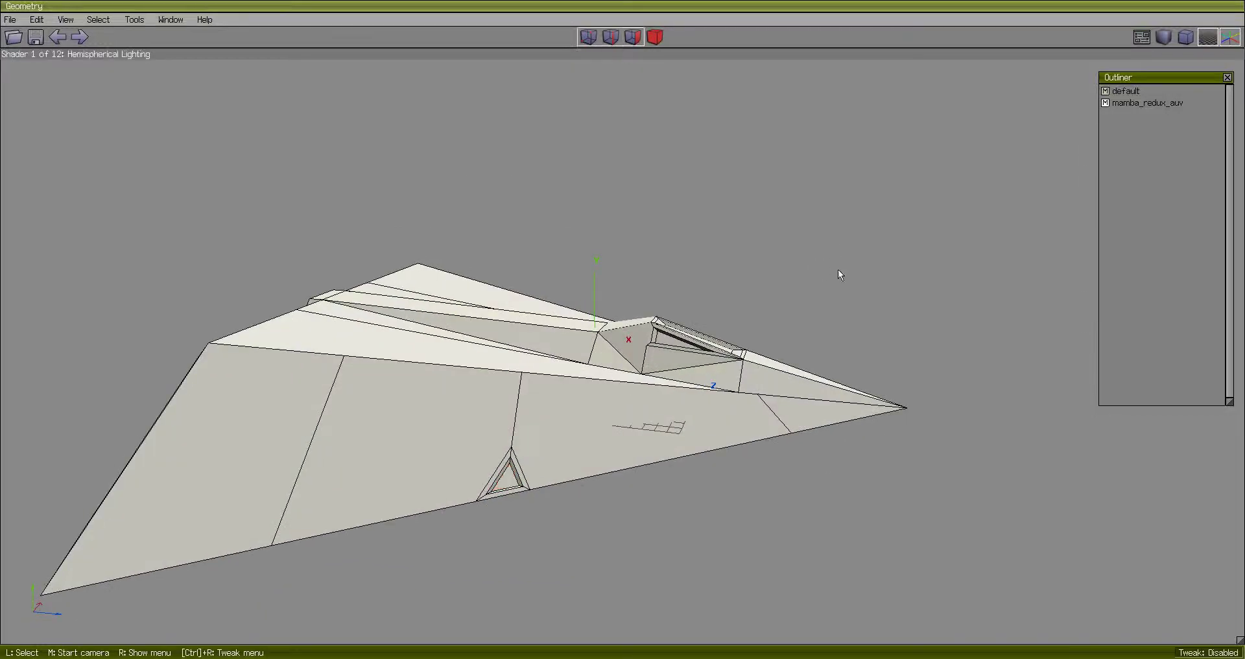
Step: Save the spaceship model with the triangular wing recesses
middle_click(838, 270)
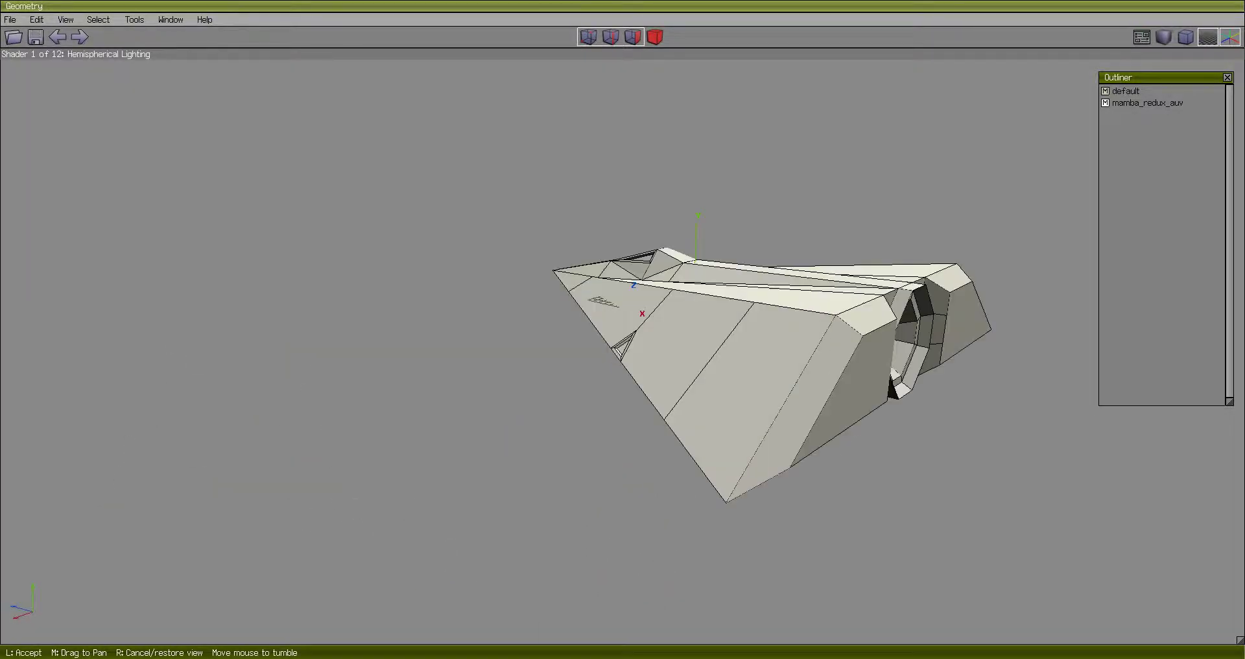
left_click(2, 94)
left_click(9, 19)
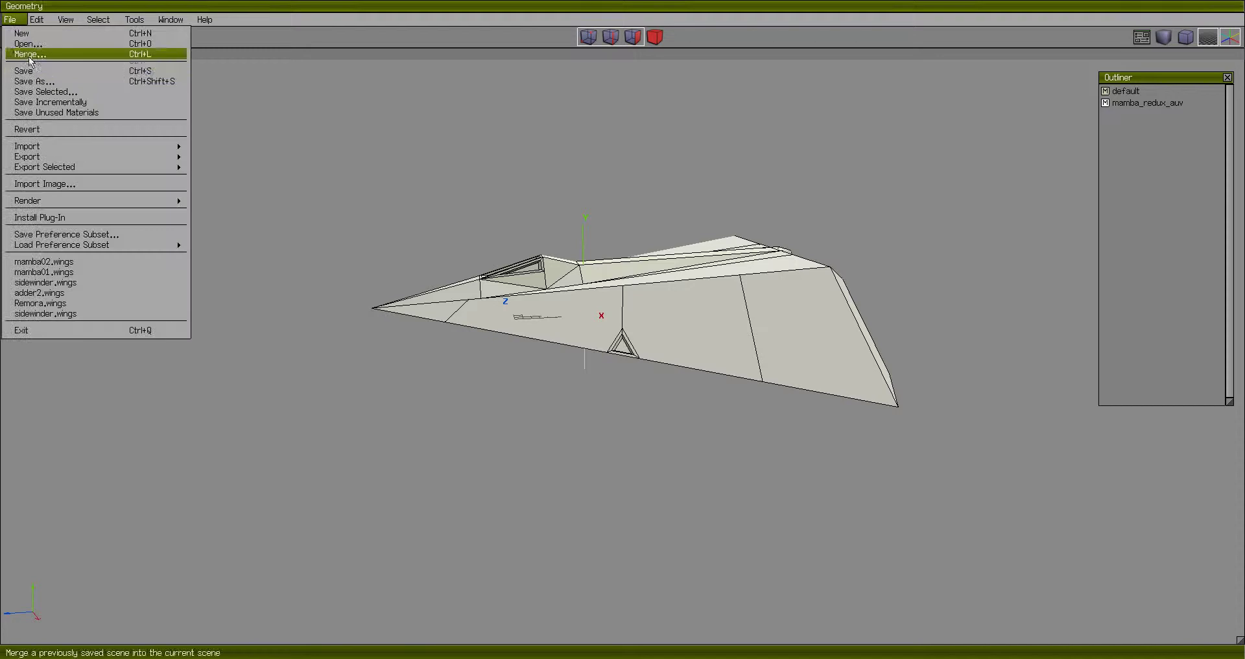
middle_click(705, 223)
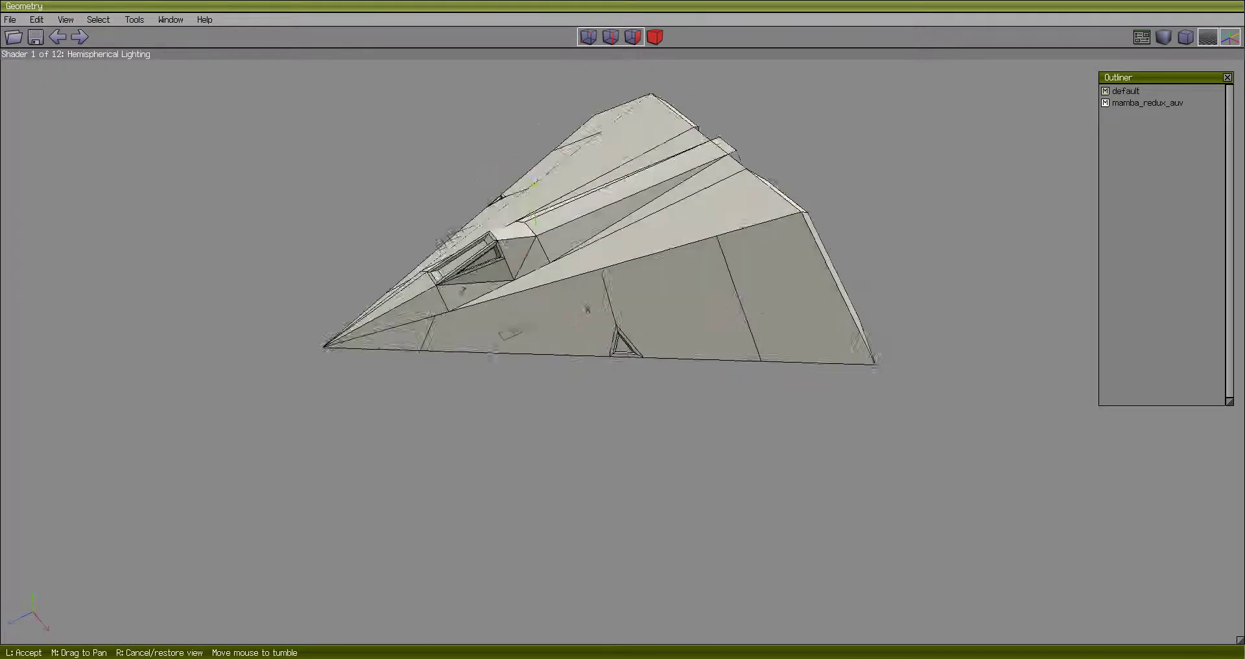
left_click(707, 356)
left_click(698, 337)
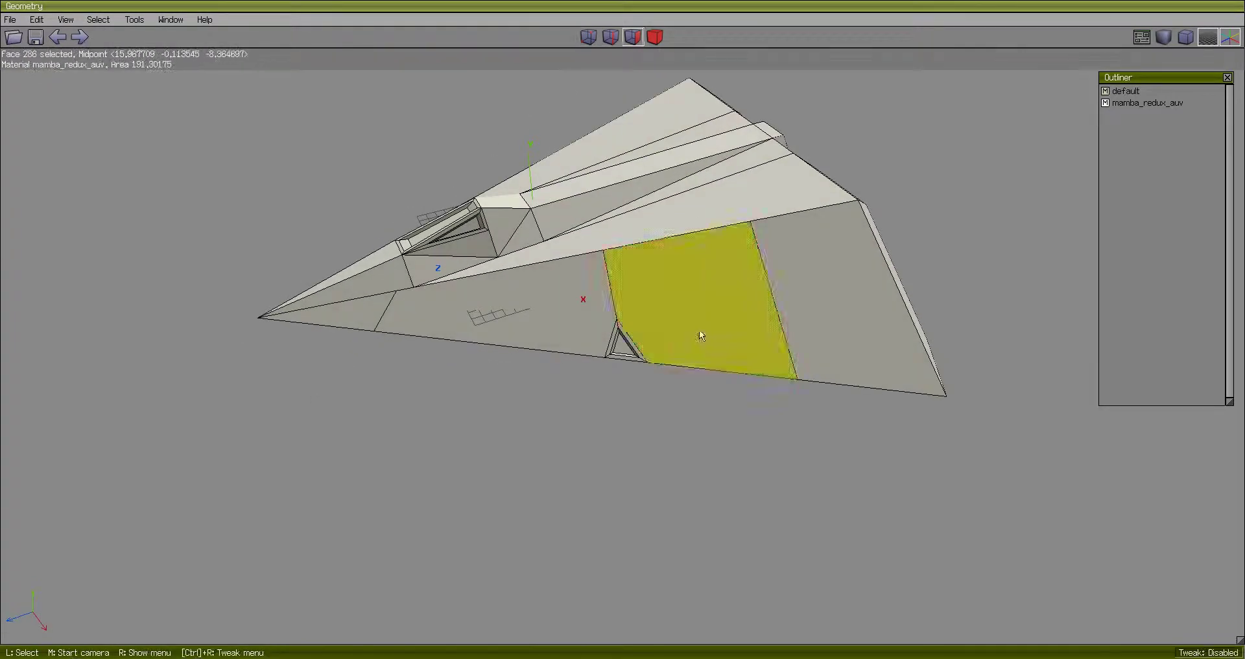
middle_click(750, 236)
left_click(741, 261)
left_click(660, 301)
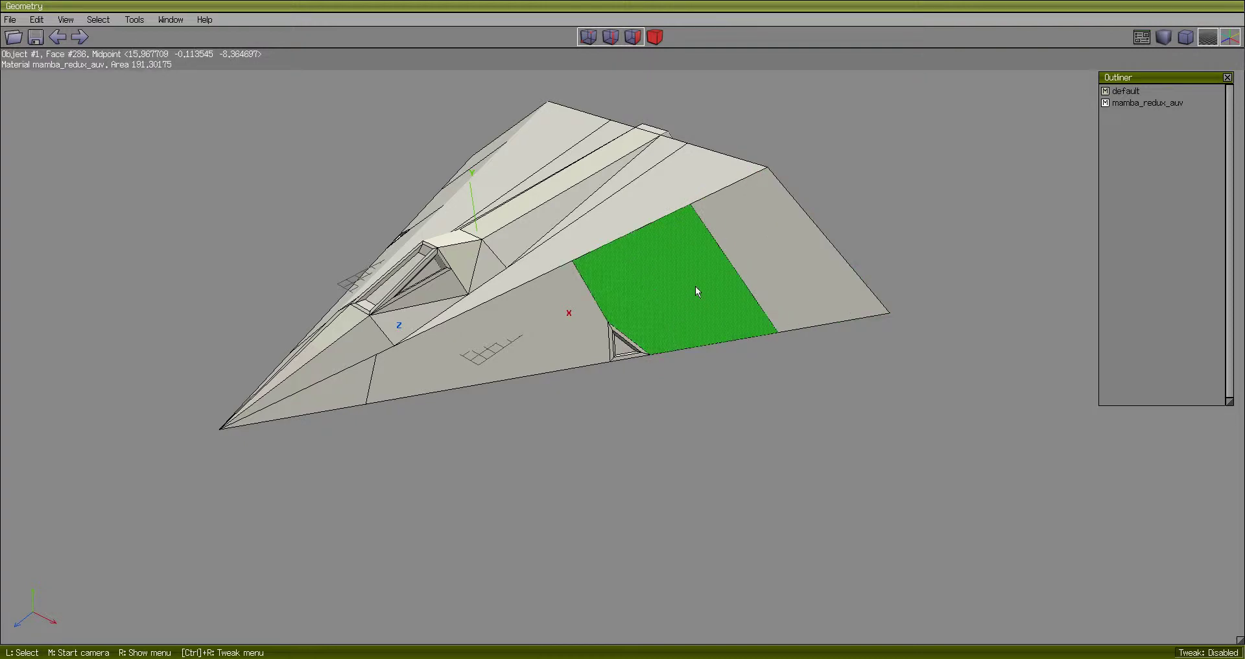
Step: Cut the rear panel edge on each wing into three equal segments
left_click(746, 283)
middle_click(746, 284)
left_click(350, 291)
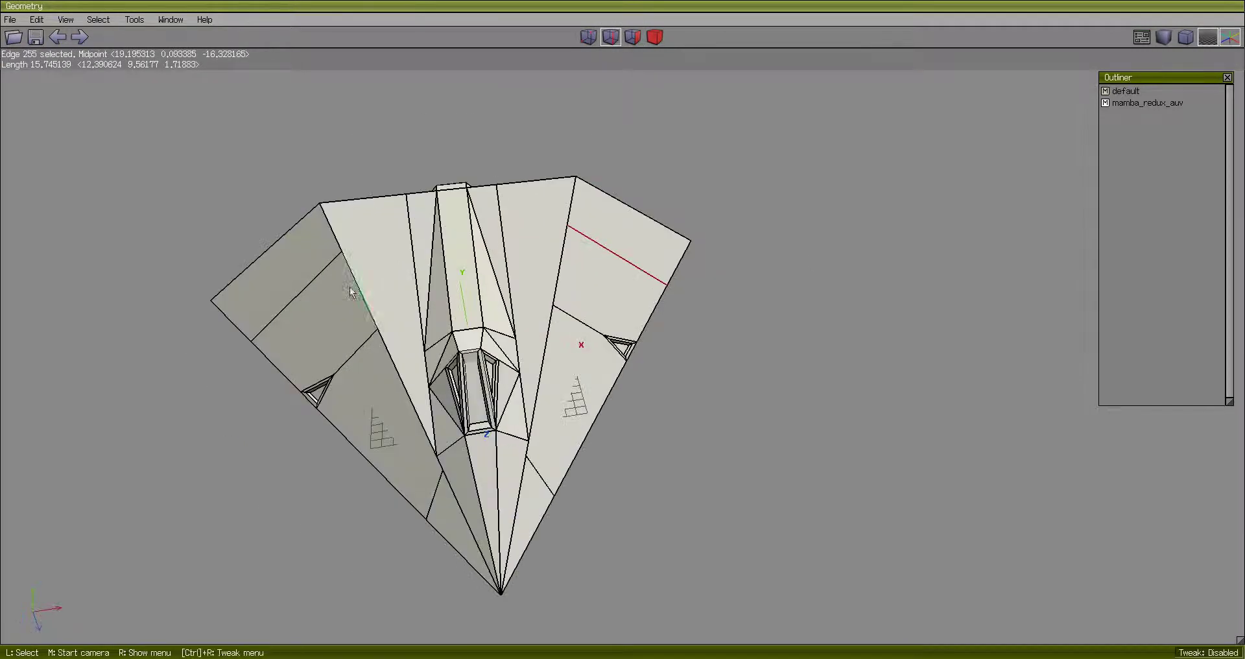
left_click(351, 292)
middle_click(861, 180)
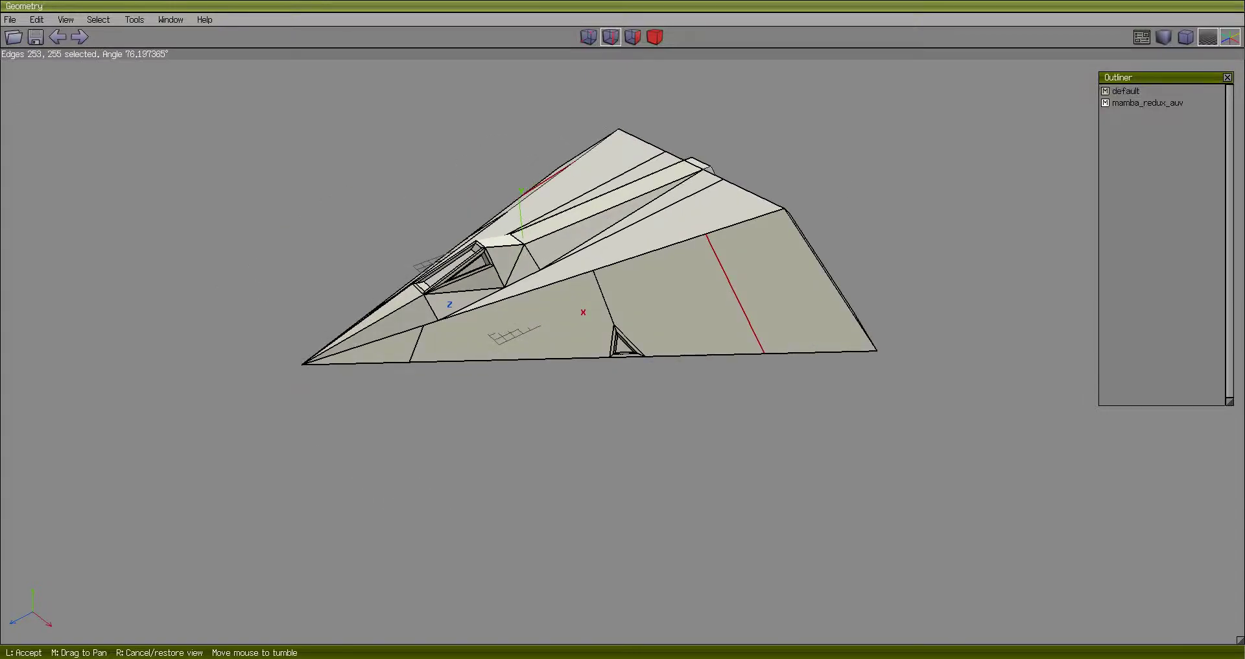
left_click(864, 185)
key("v")
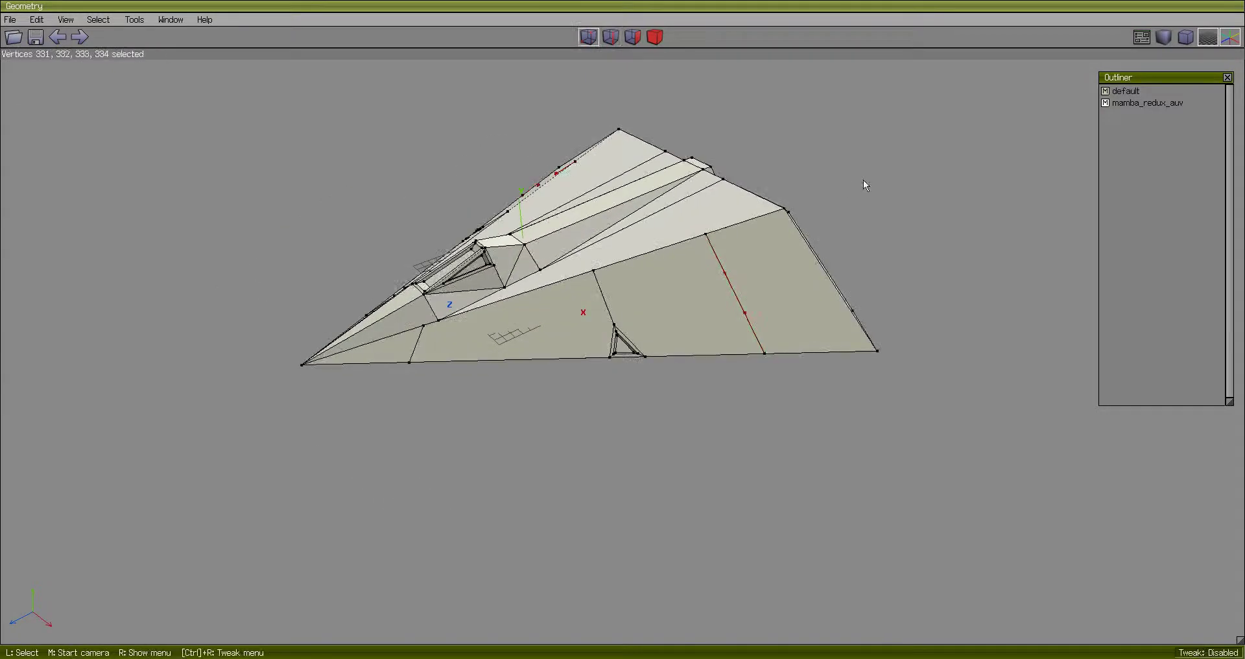
Step: Keep only the new vertex nearer the leading edge on each rear panel line and dissolve the other two
left_click(746, 317)
middle_click(876, 267)
left_click(876, 267)
left_click(274, 328)
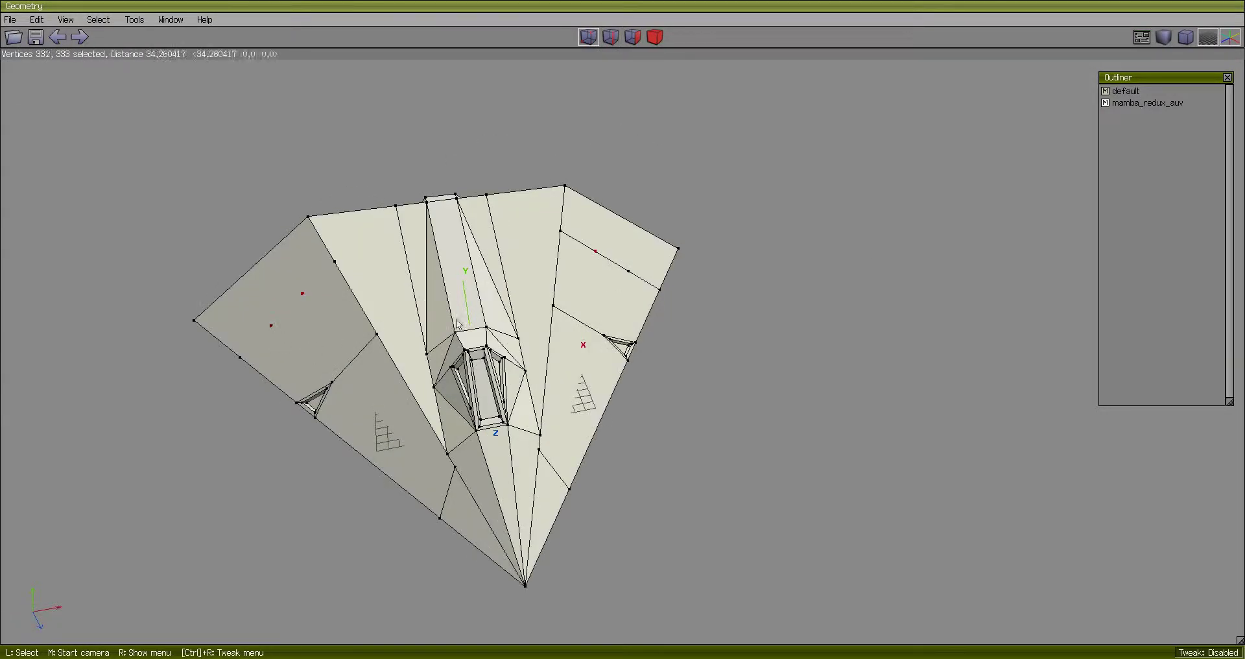
key("BackSpace")
Step: Connect the remaining rear panel line vertex to the upper tip of the triangular recess on both wings
middle_click(700, 324)
left_click(701, 324)
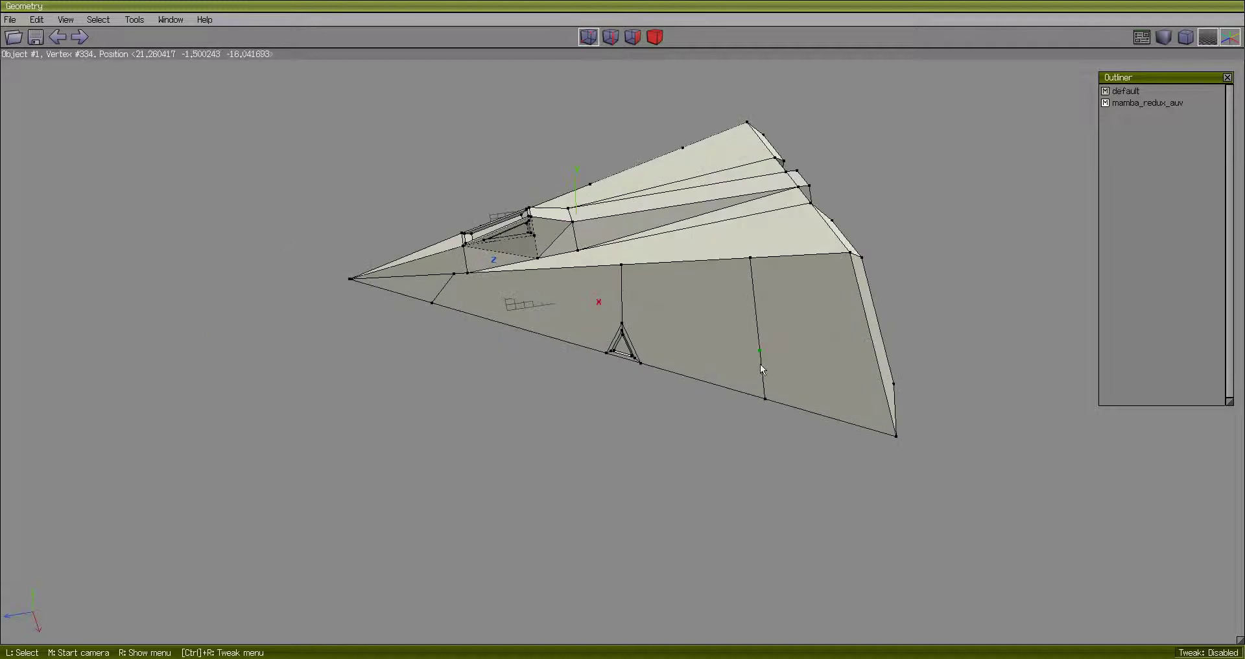
left_click(760, 352)
left_click(671, 314)
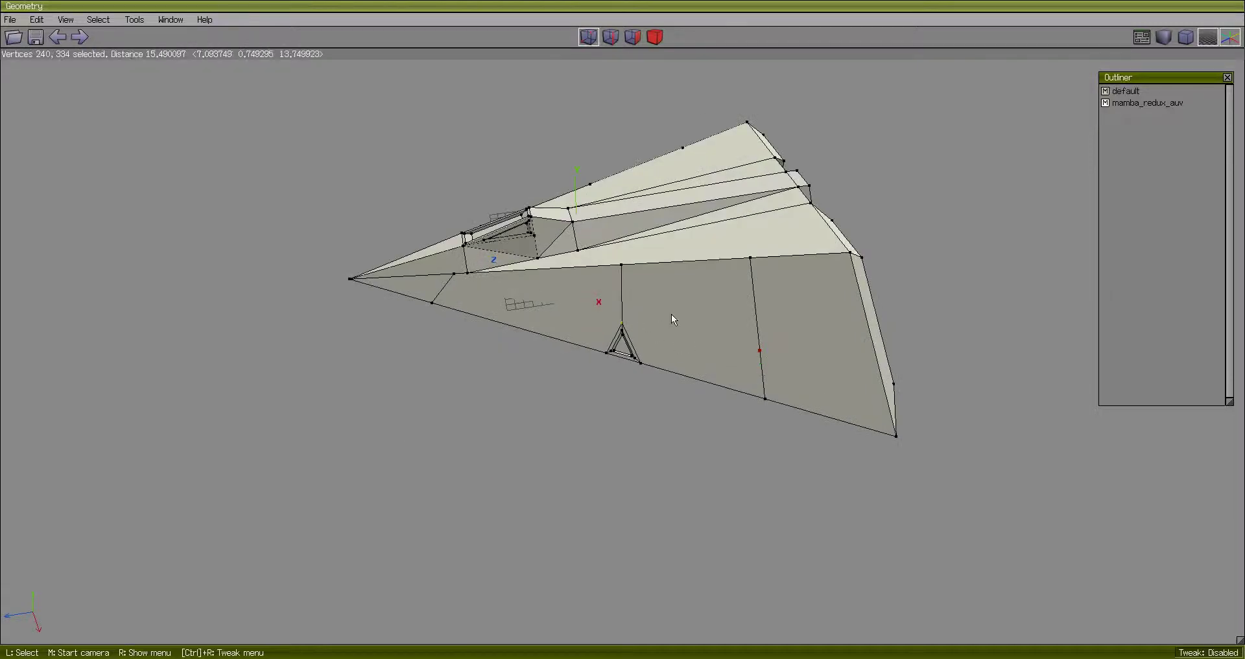
middle_click(917, 271)
left_click(401, 484)
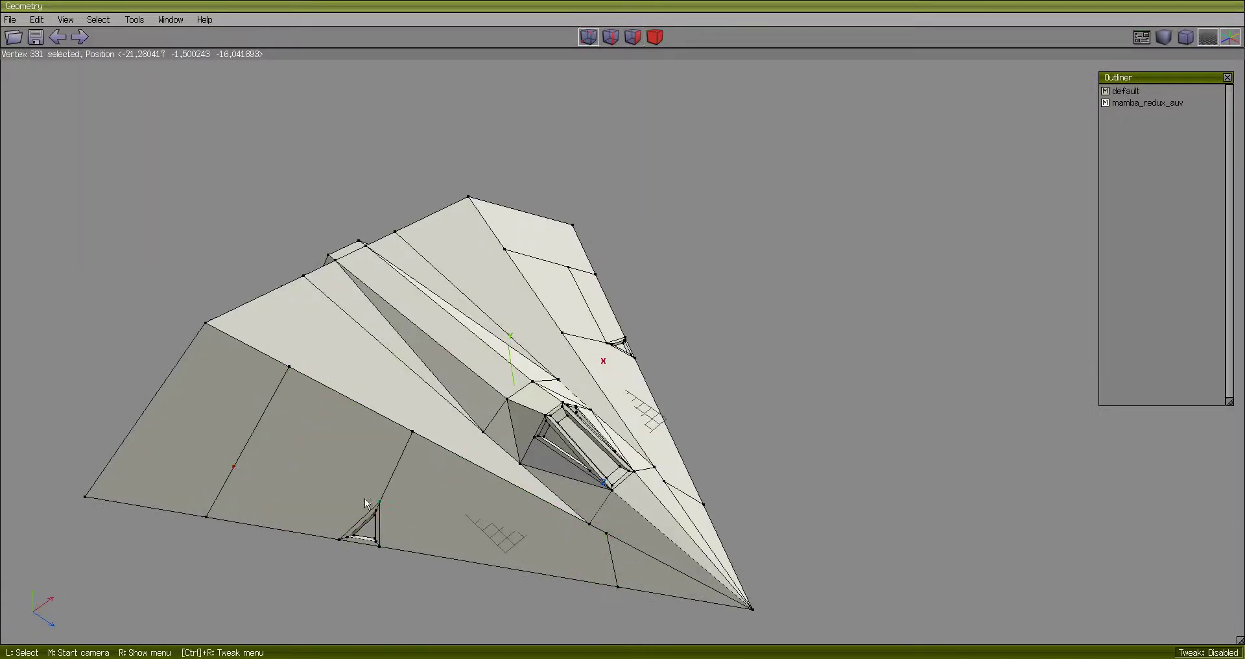
middle_click(692, 419)
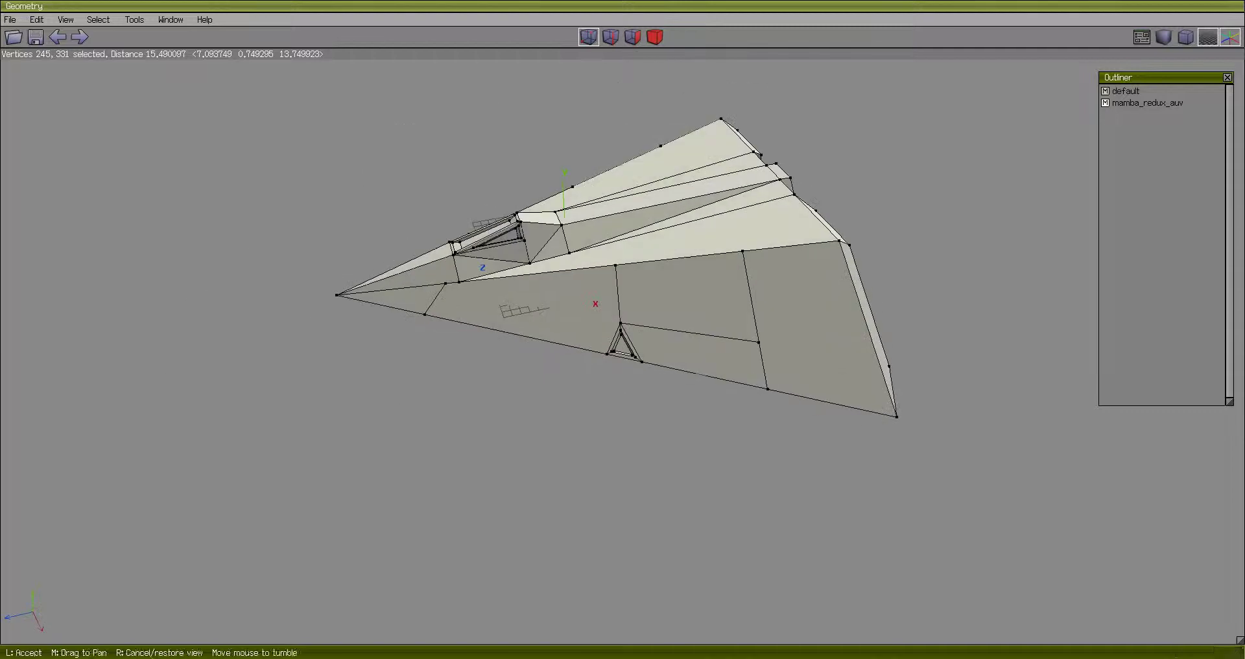
left_click(625, 309)
left_click(641, 328)
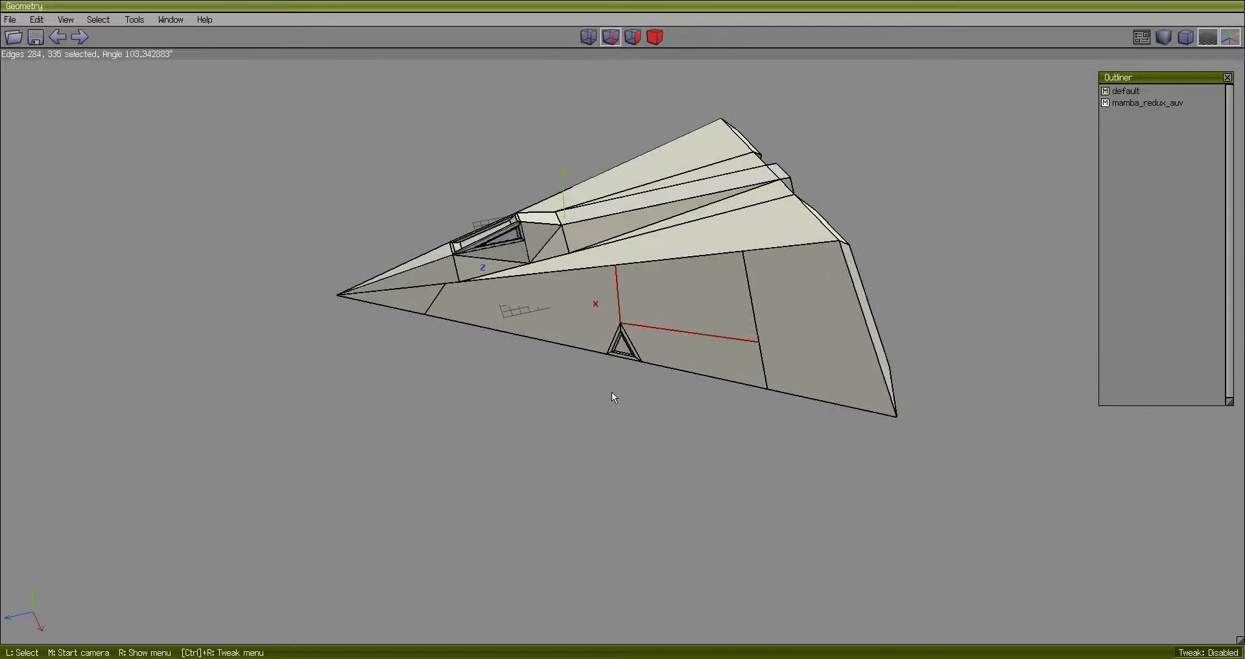
middle_click(732, 376)
left_click(336, 359)
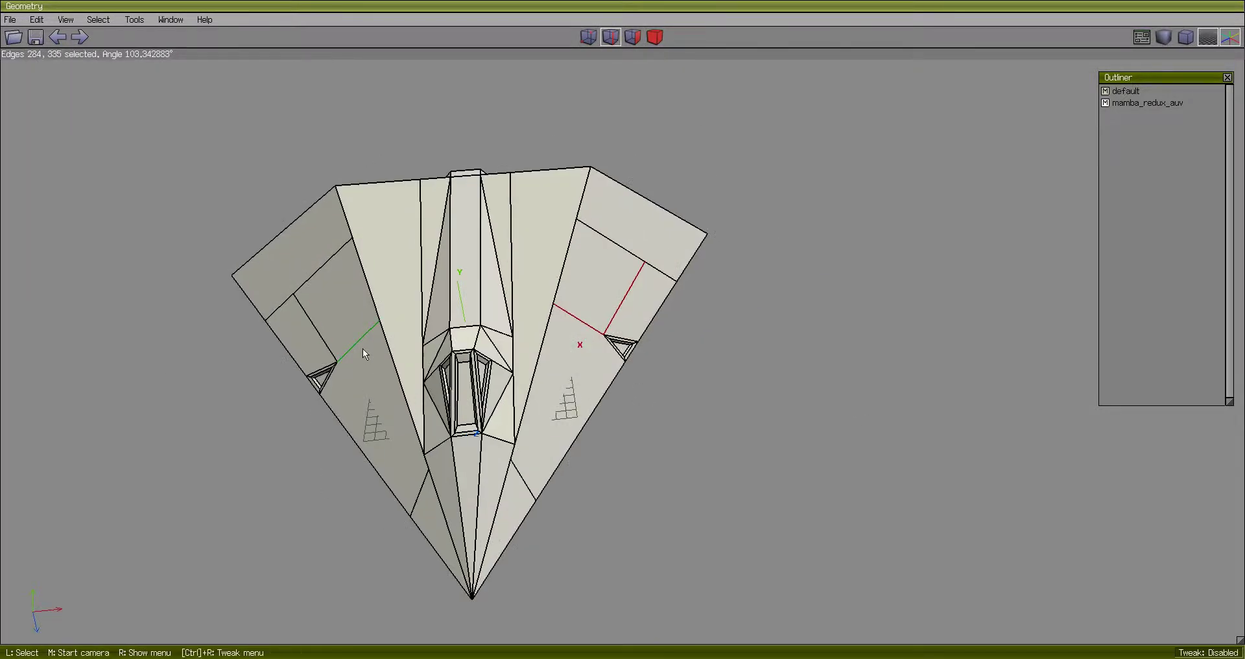
left_click(364, 348)
left_click(332, 355)
middle_click(824, 340)
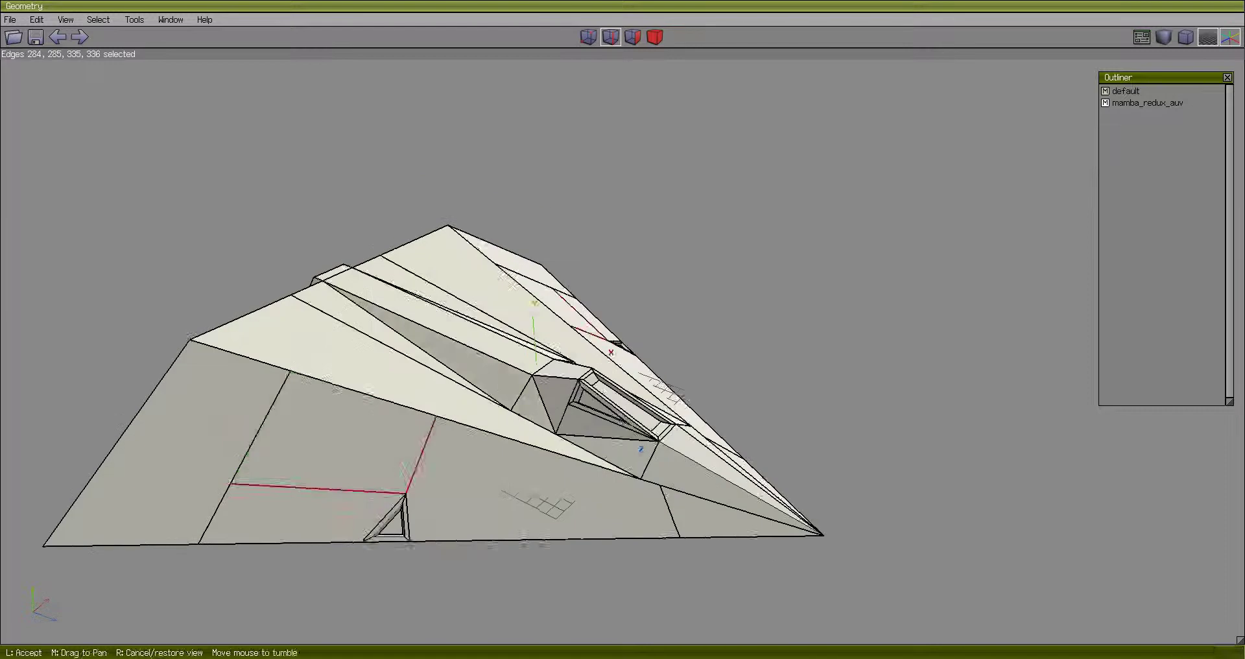
left_click(447, 405)
key("space")
Step: Cut the two edges meeting at the rear inner corner of each wing's upper panel into eight equal segments
left_click(277, 408)
left_click(330, 384)
middle_click(660, 329)
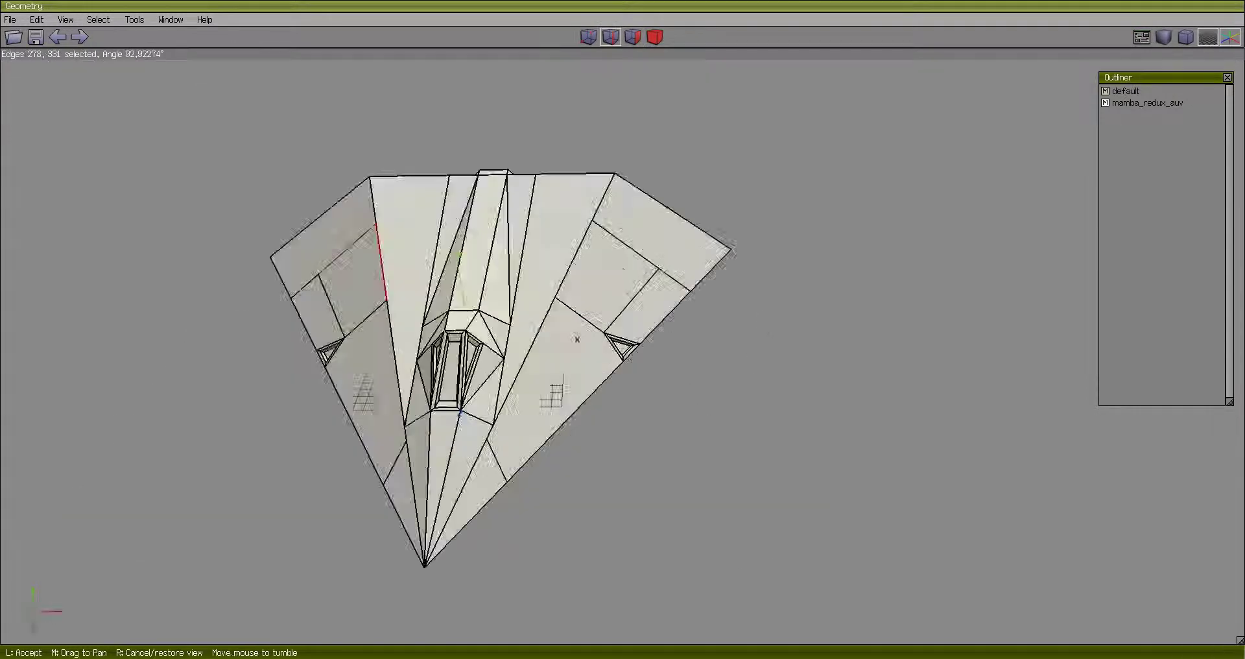
left_click(660, 328)
left_click(725, 280)
left_click(642, 246)
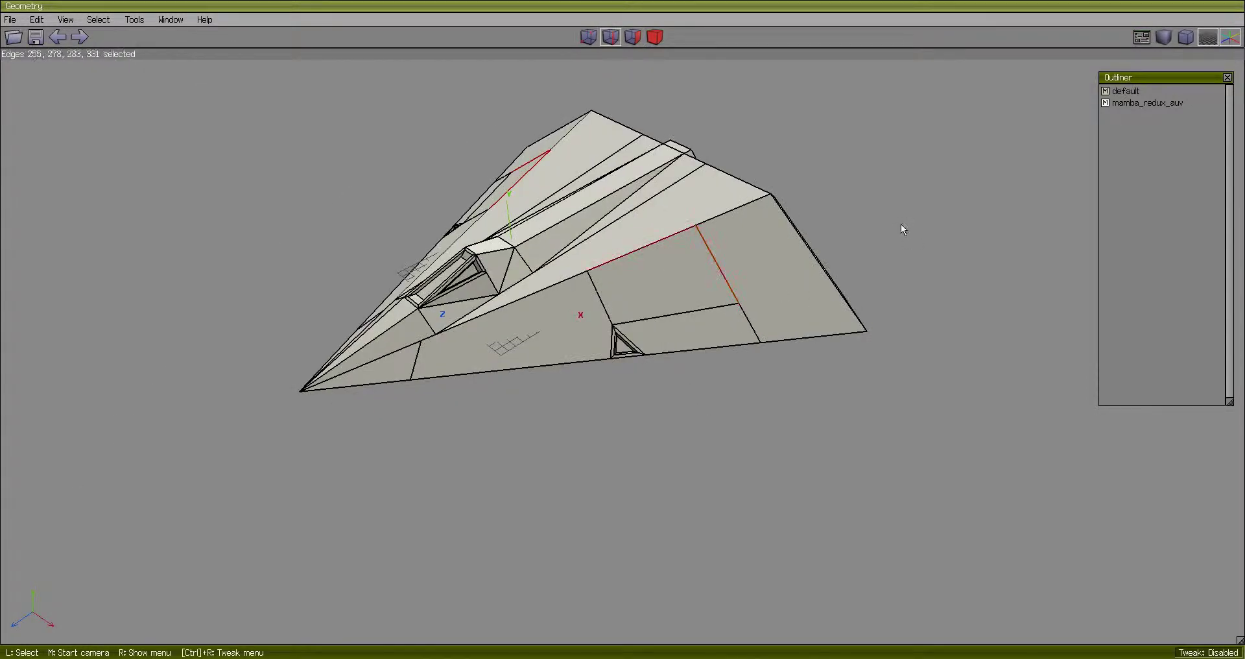
key("8")
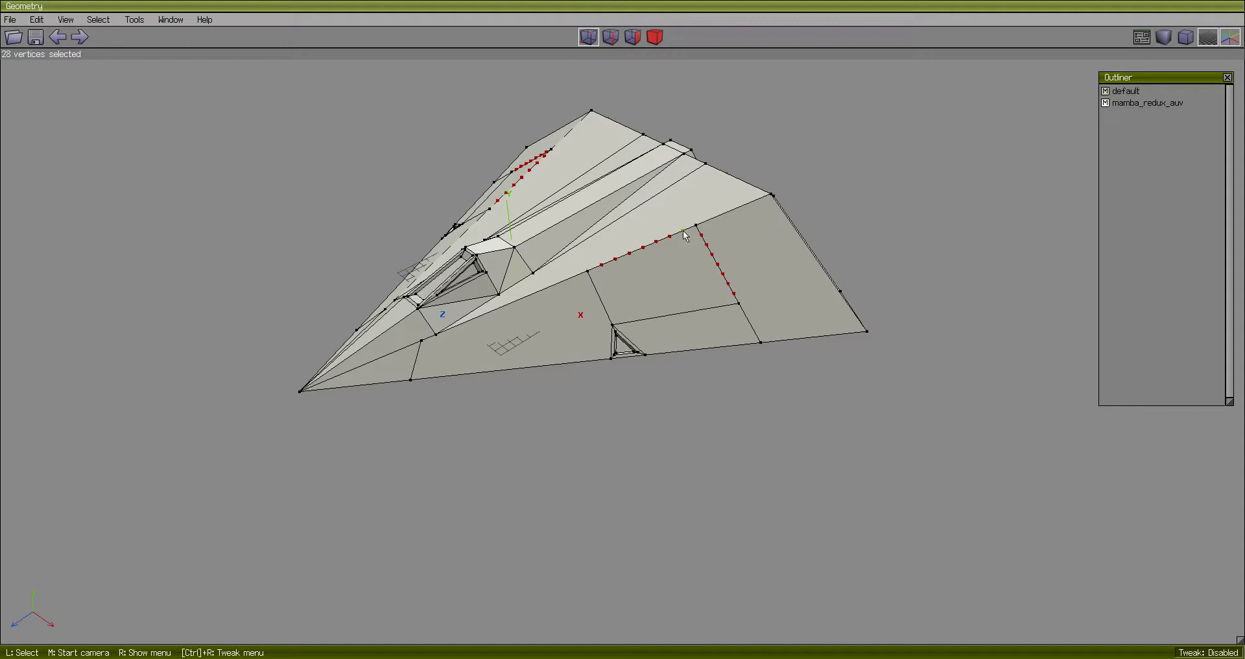
Step: Keep only the new vertex nearest the rear inner corner on each cut edge and dissolve the others
middle_click(722, 232)
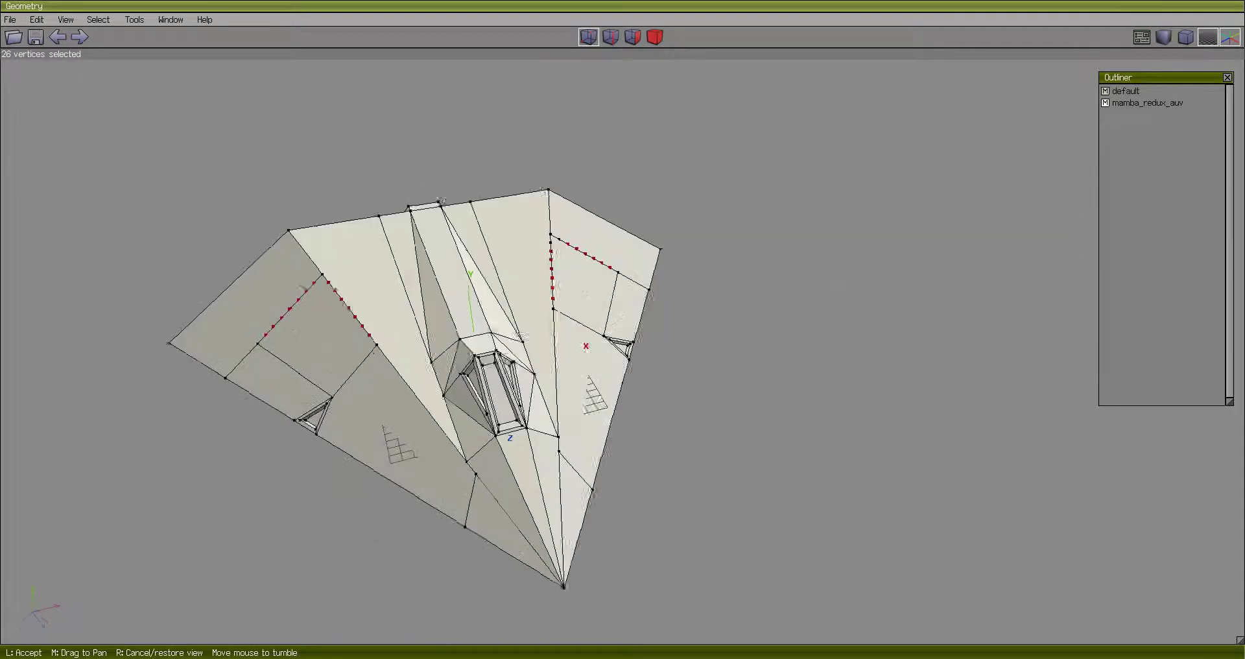
left_click(339, 293)
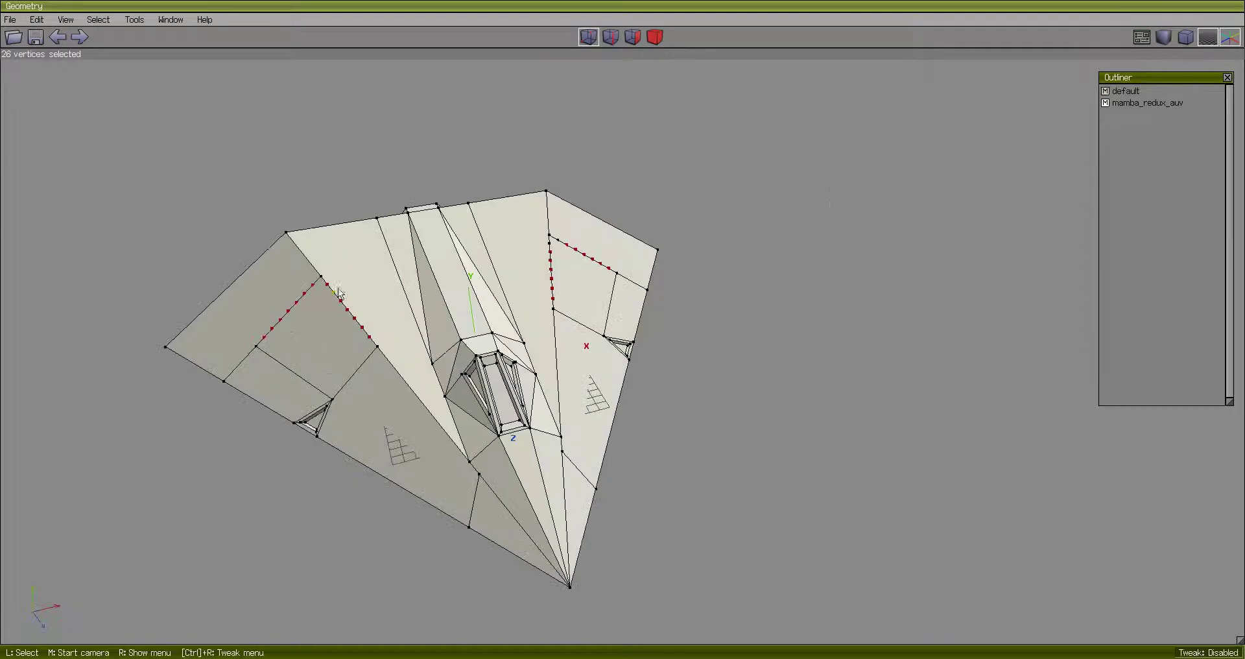
middle_click(512, 278)
left_click(435, 443)
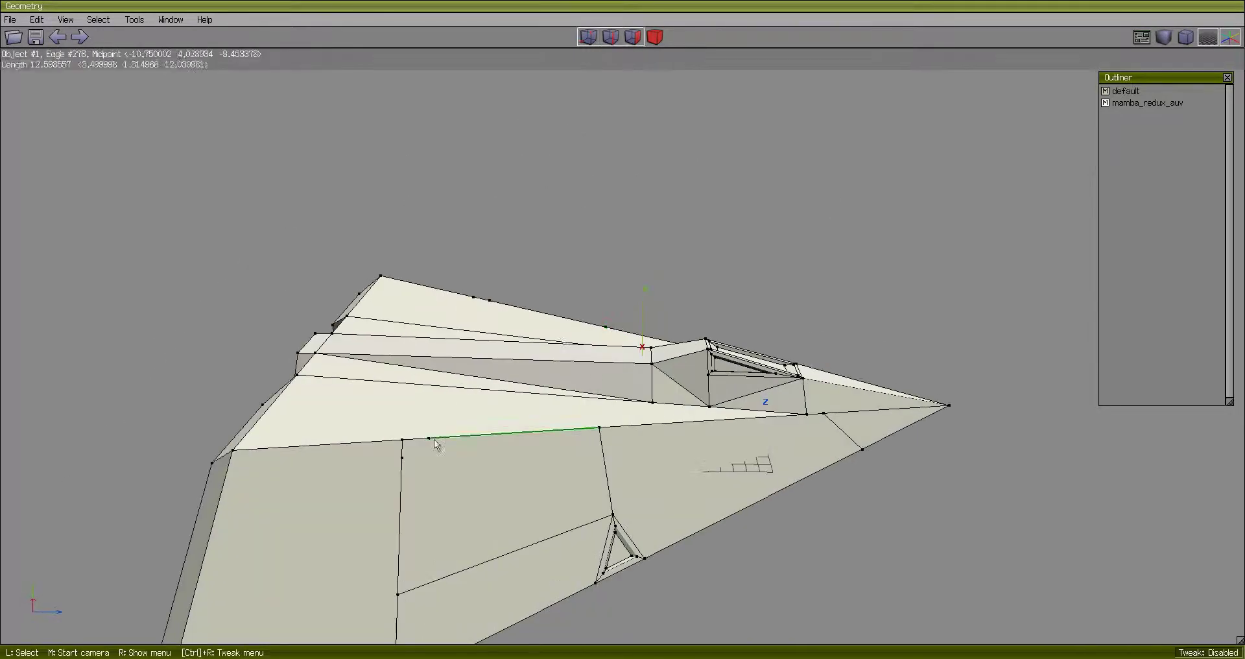
Step: Connect the two remaining vertices beside the rear inner panel corner with a short diagonal edge on both wings
left_click(402, 458)
left_click(428, 440)
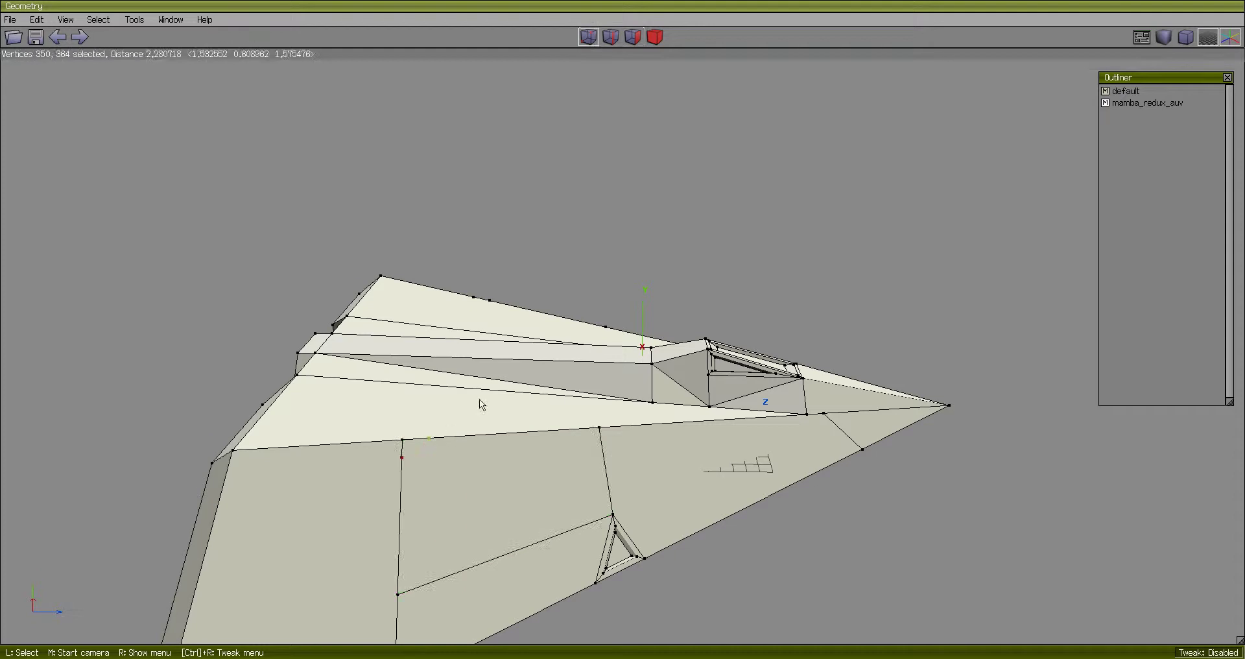
middle_click(513, 386)
left_click(574, 363)
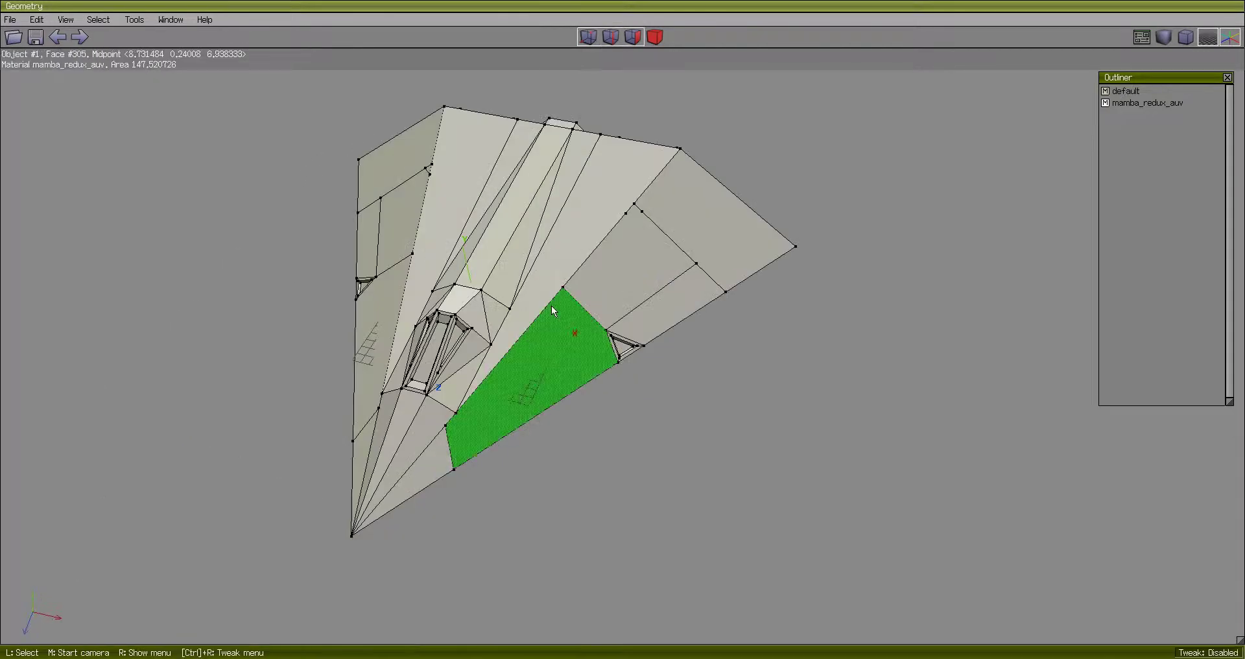
left_click(627, 219)
left_click(640, 219)
middle_click(692, 309)
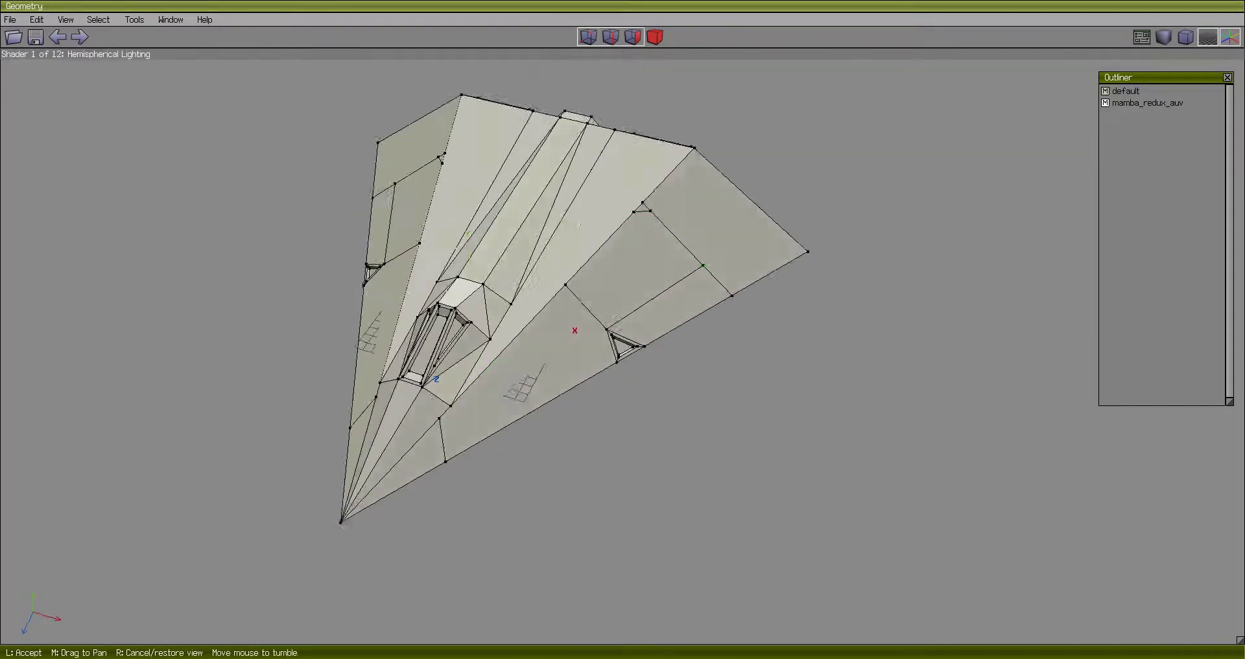
left_click(747, 261)
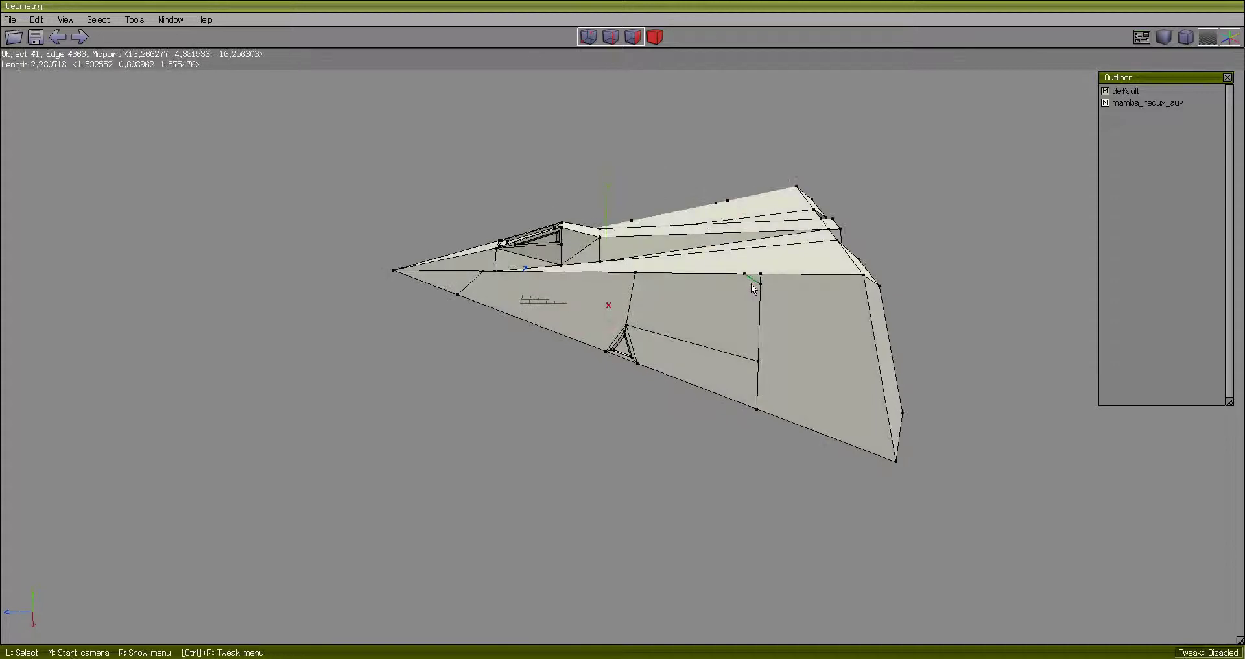
Step: Cut the long edge running along the top deck on each side of the central ridge into eight equal segments
key("a")
scroll(836, 224, "up", 5)
middle_click(835, 221)
left_click(478, 161)
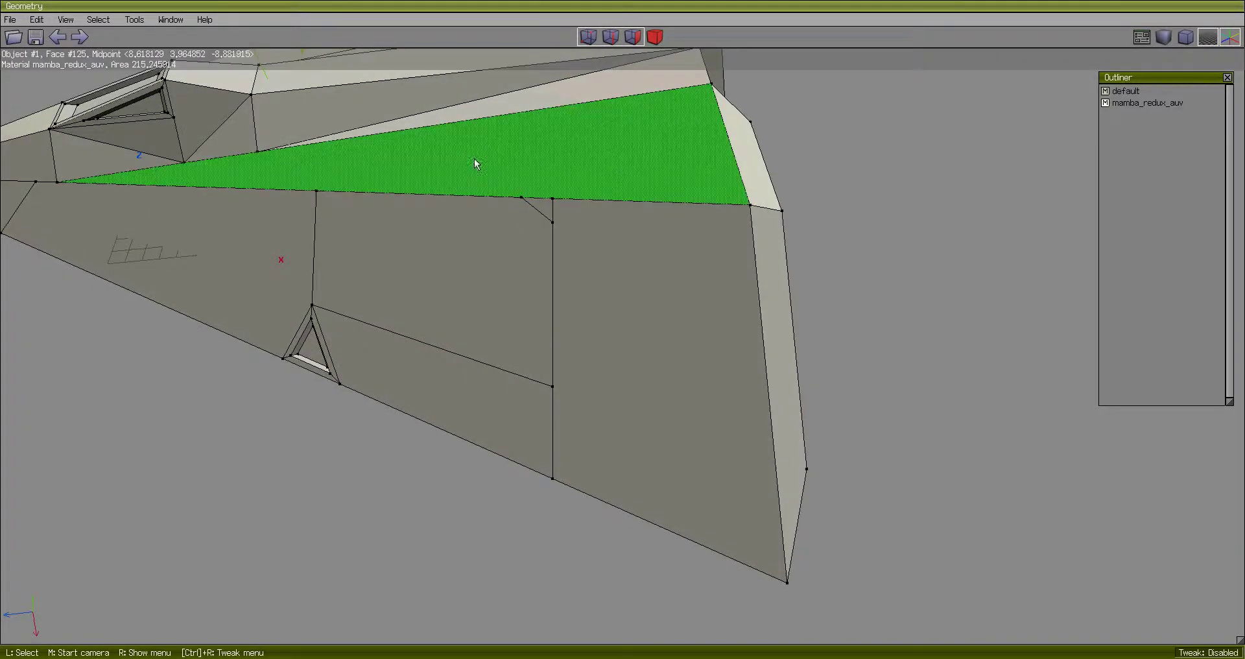
key("a")
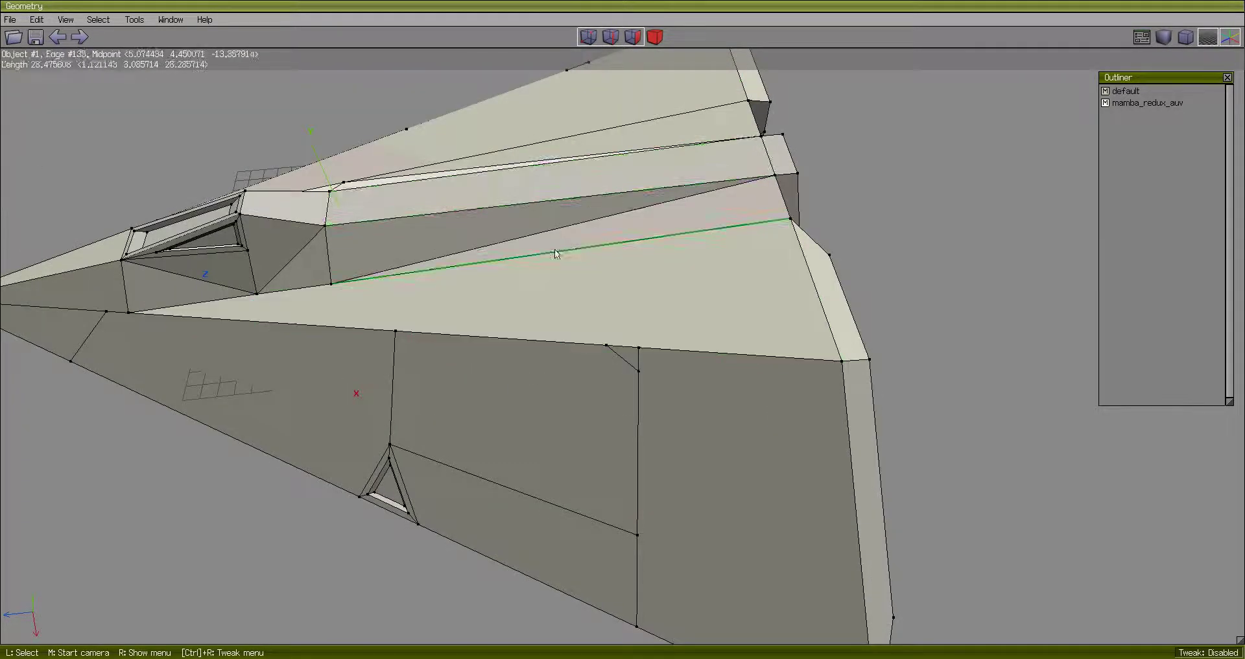
left_click(574, 249)
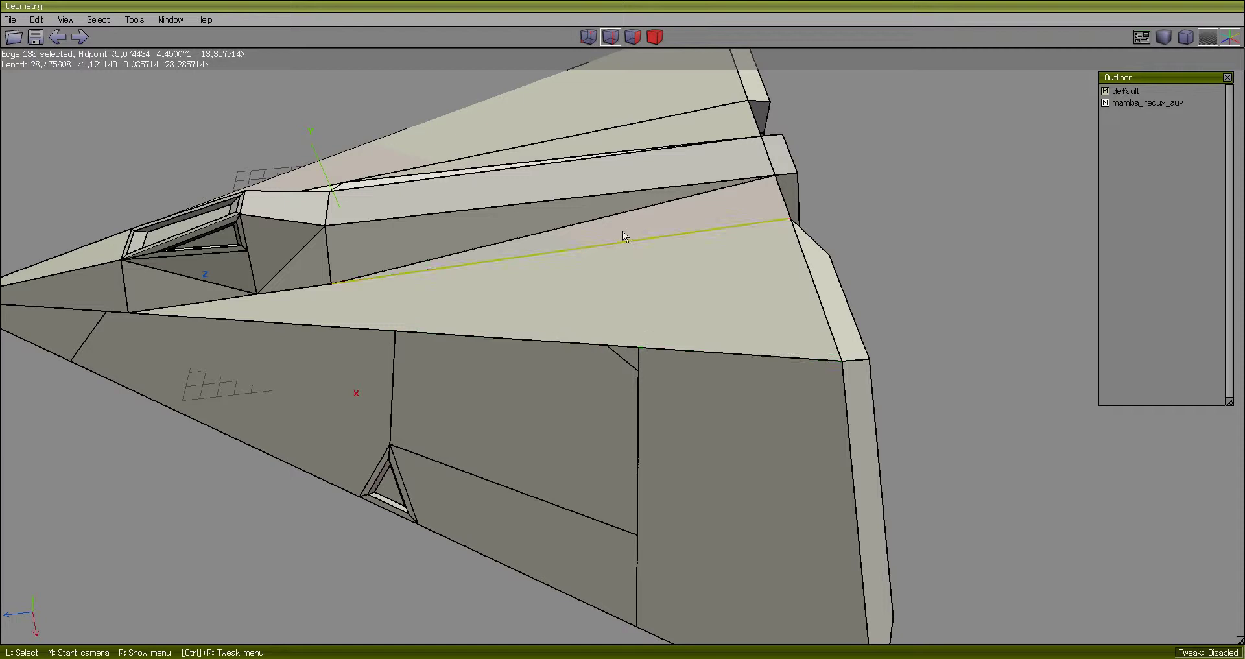
left_click(599, 135)
middle_click(656, 216)
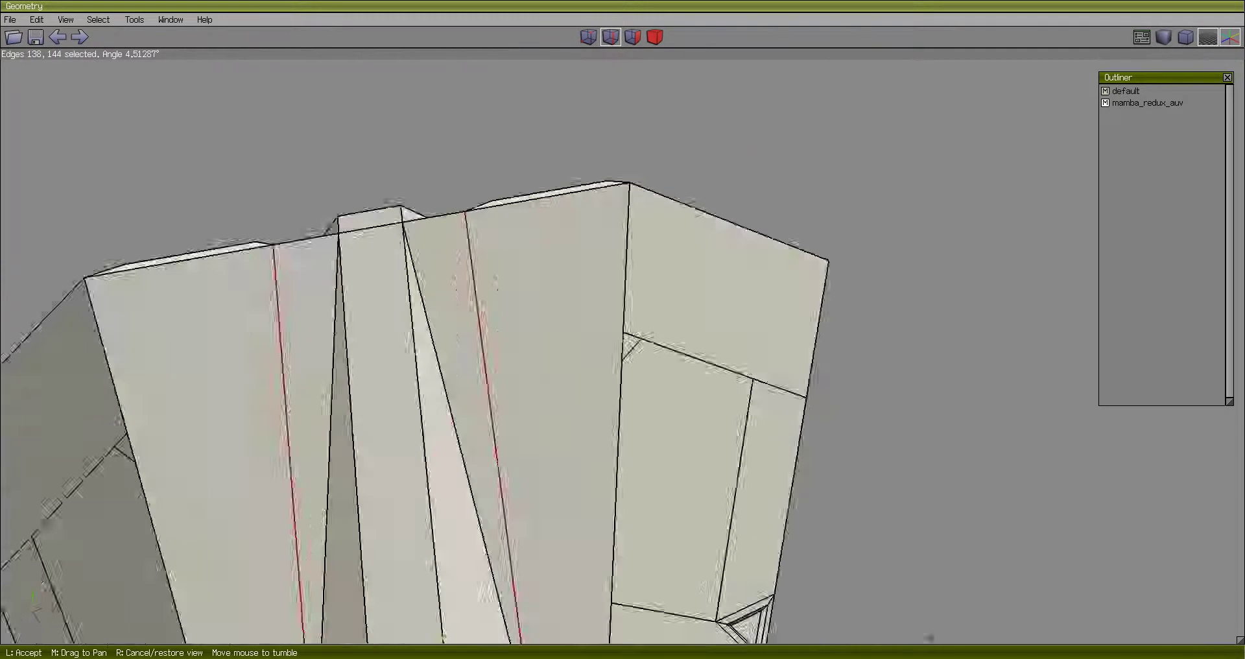
left_click(657, 221)
key("8")
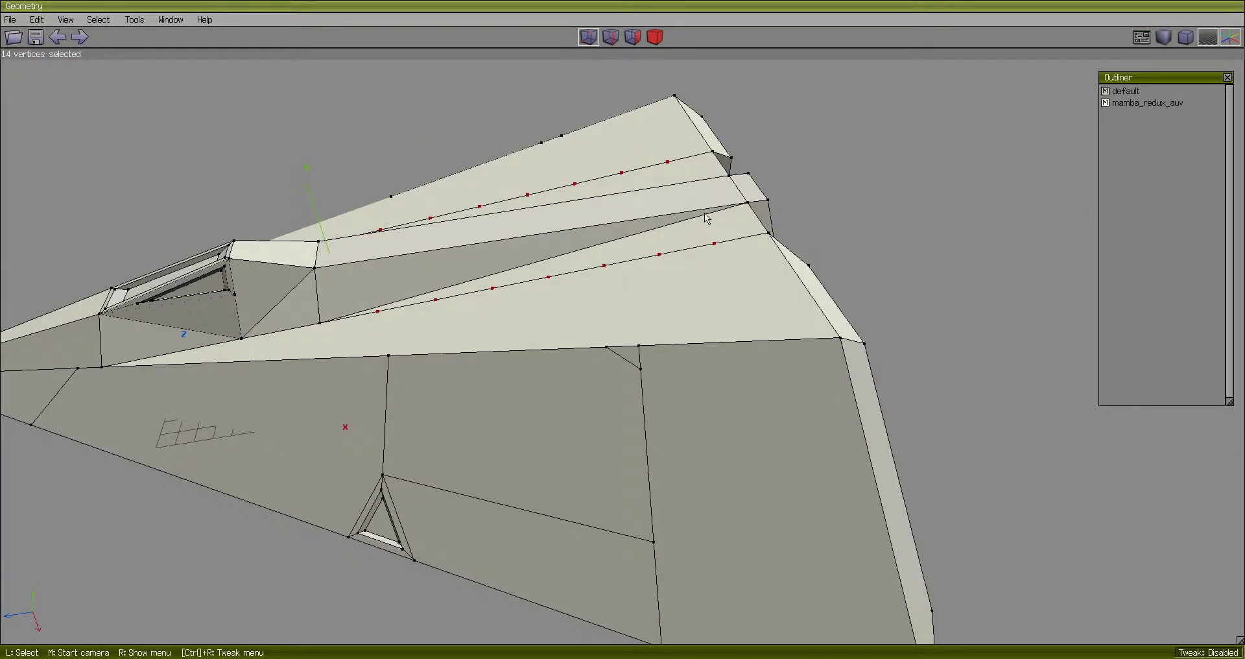
Step: Keep only the third new vertex from the rear on each long deck edge and dissolve the others
middle_click(698, 218)
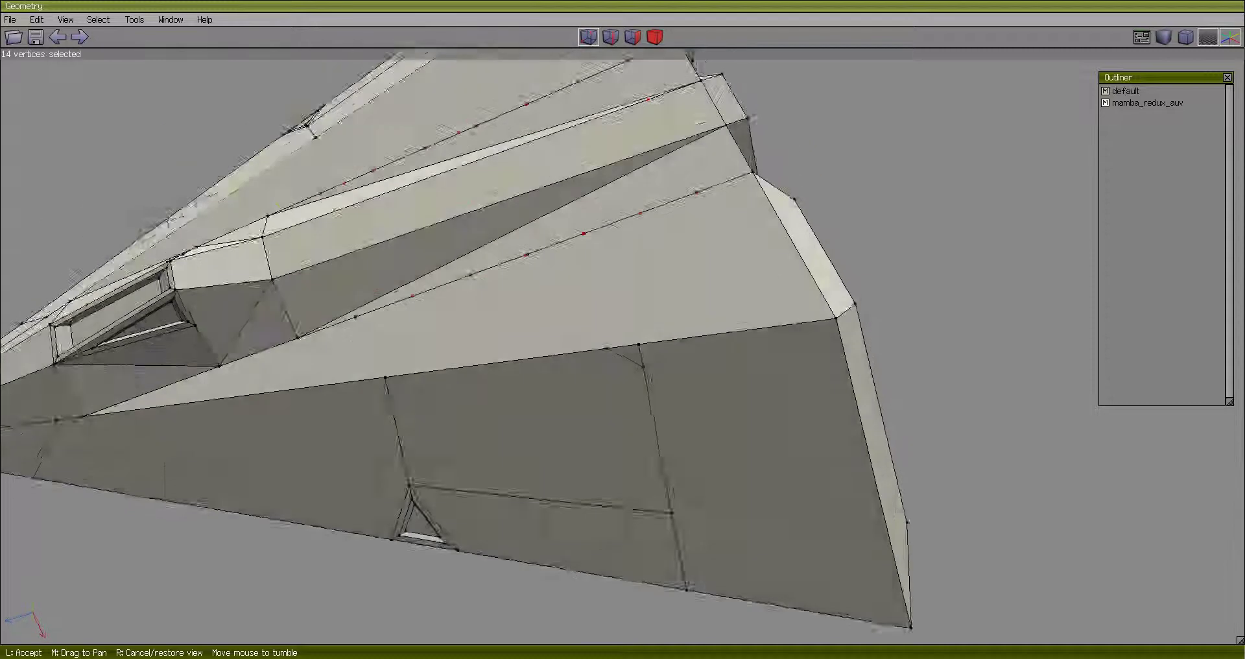
left_click(671, 281)
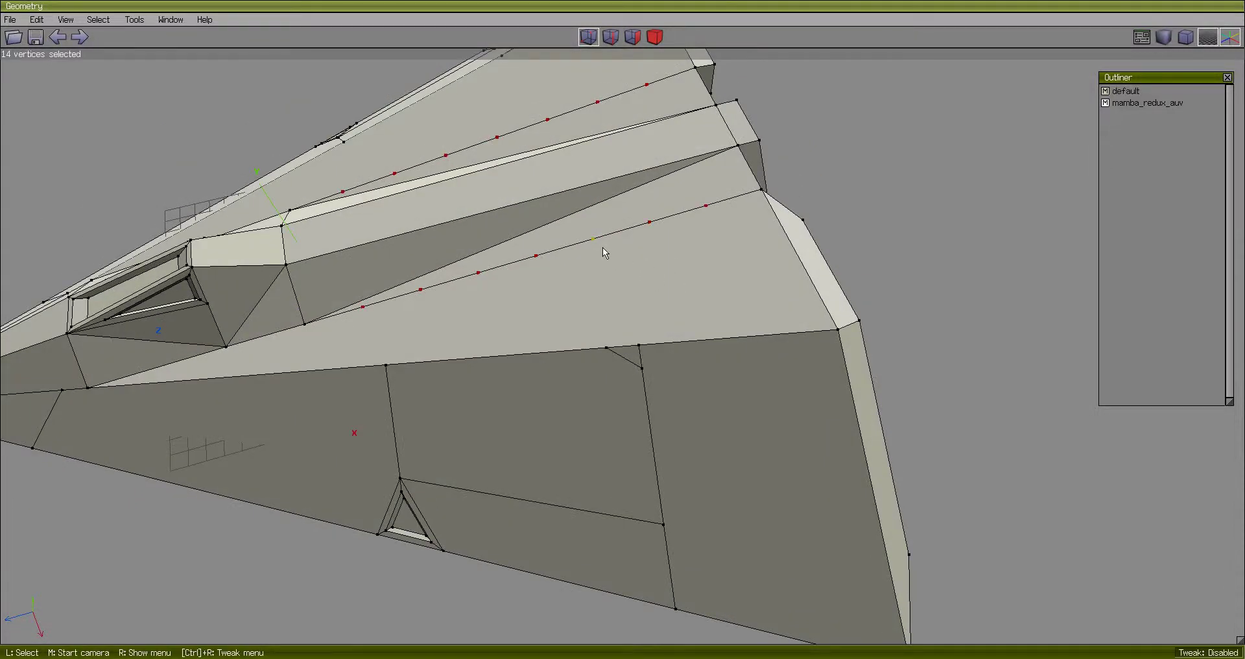
key("ctrl+z")
key("7")
key("ctrl+z")
key("8")
key("space")
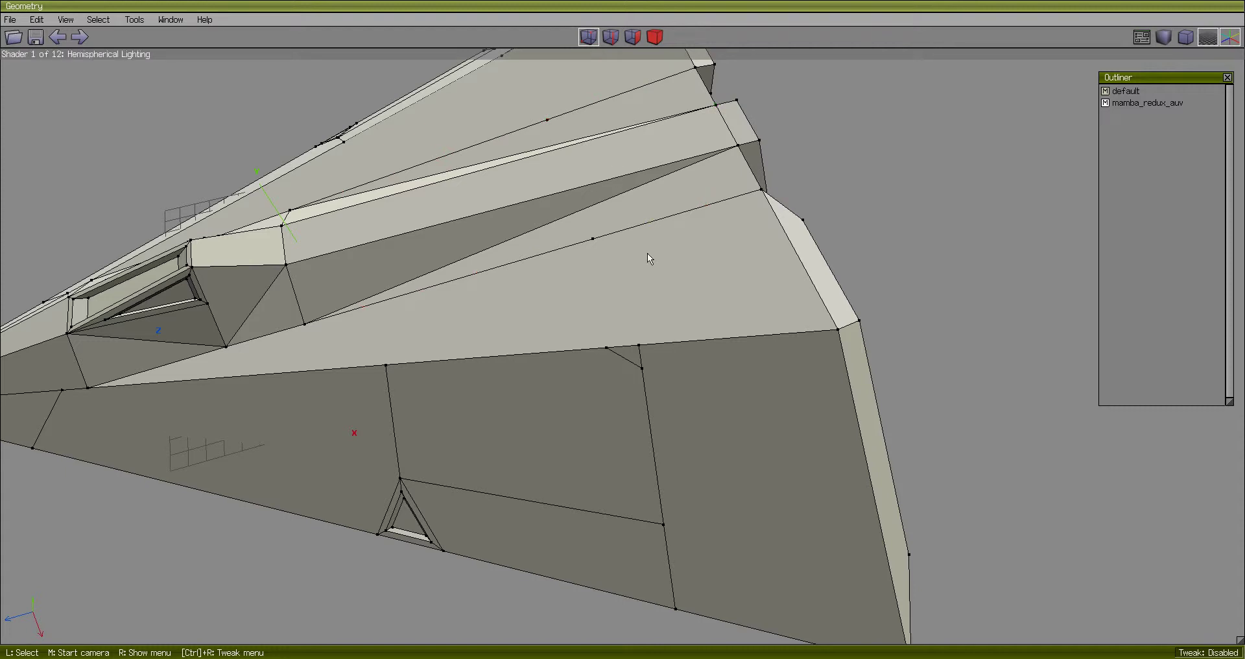
Step: Connect each remaining deck vertex to the forward vertex of the diagonal corner cut on the same side
left_click(616, 248)
left_click(627, 337)
left_click(641, 346)
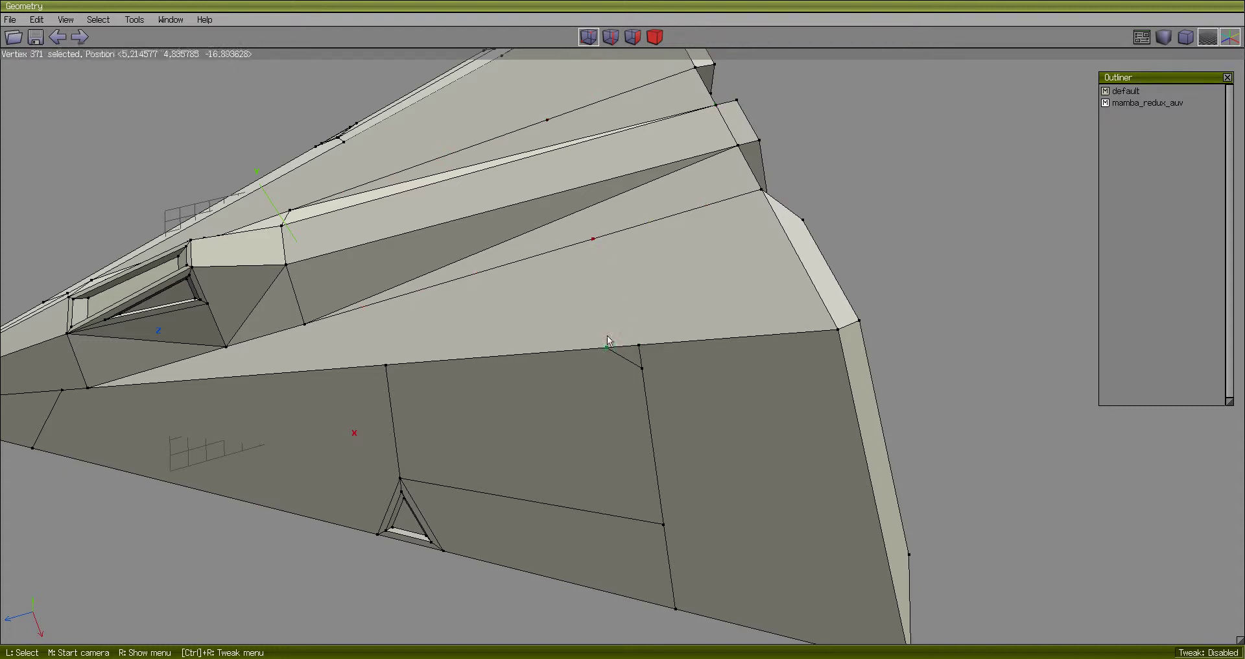
middle_click(549, 128)
left_click(549, 127)
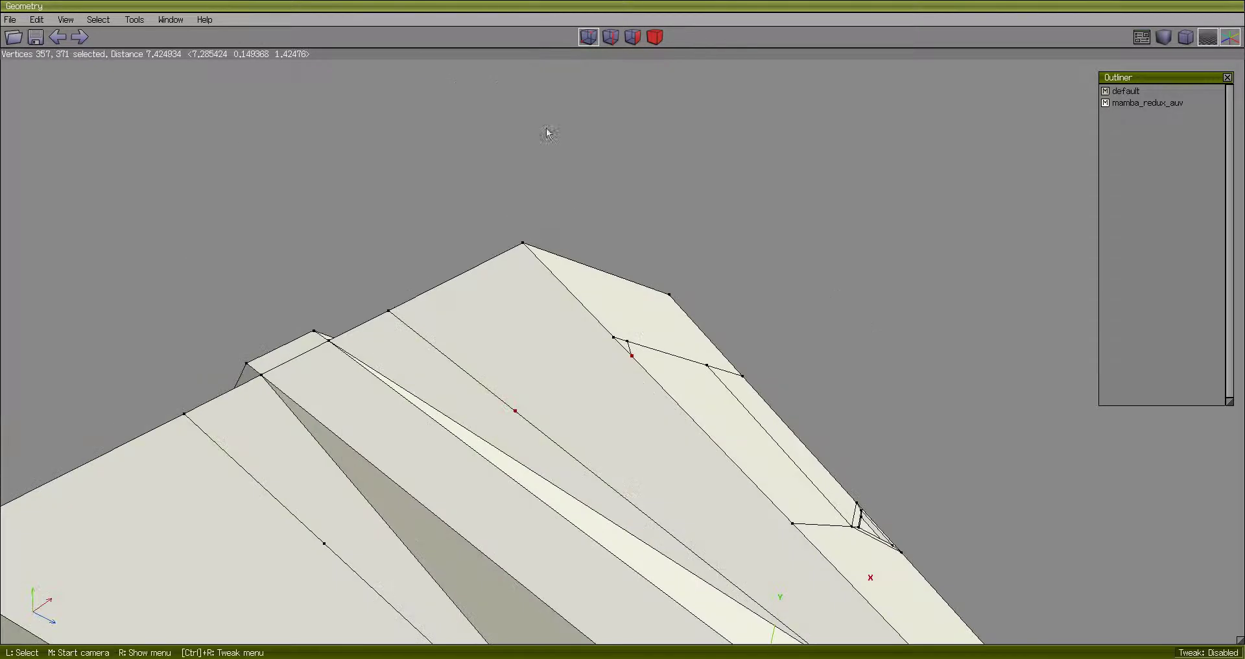
scroll(402, 338, "down", 4)
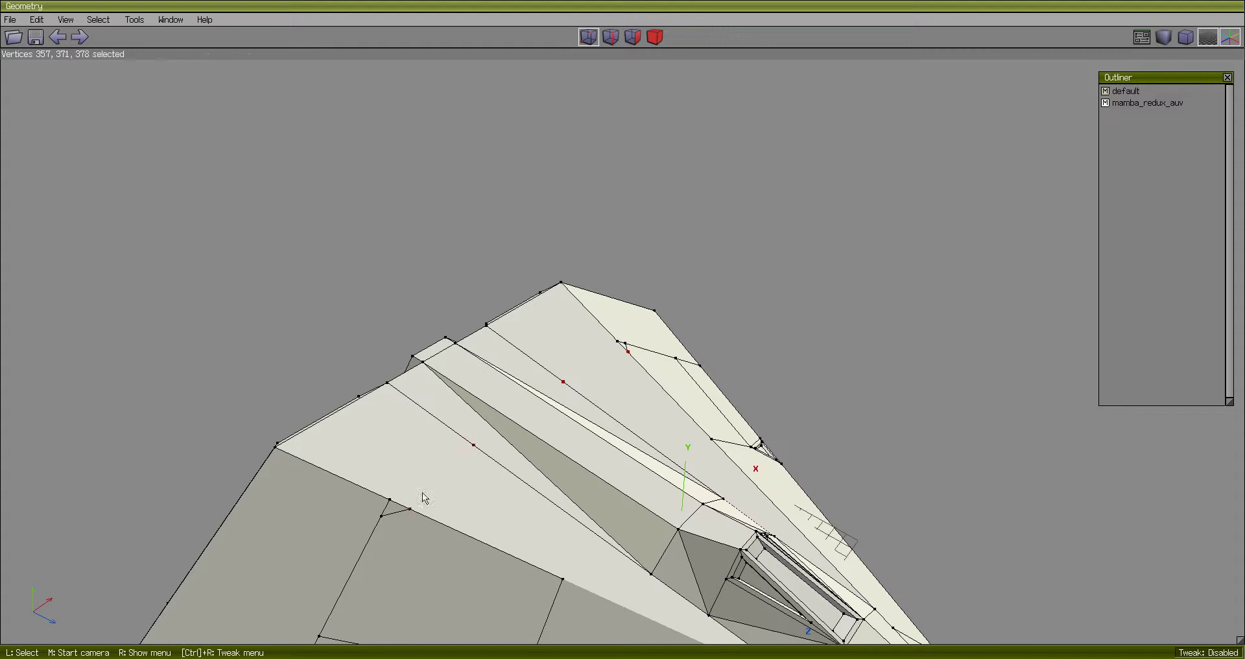
middle_click(563, 404)
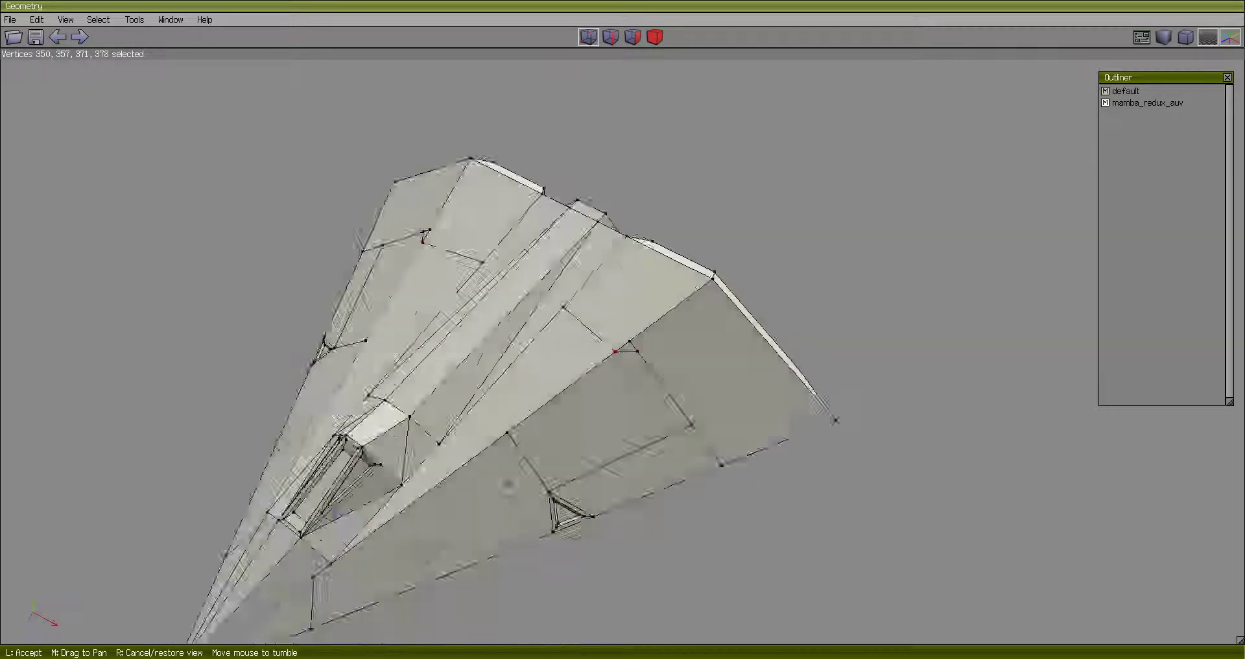
left_click(567, 396)
key("space")
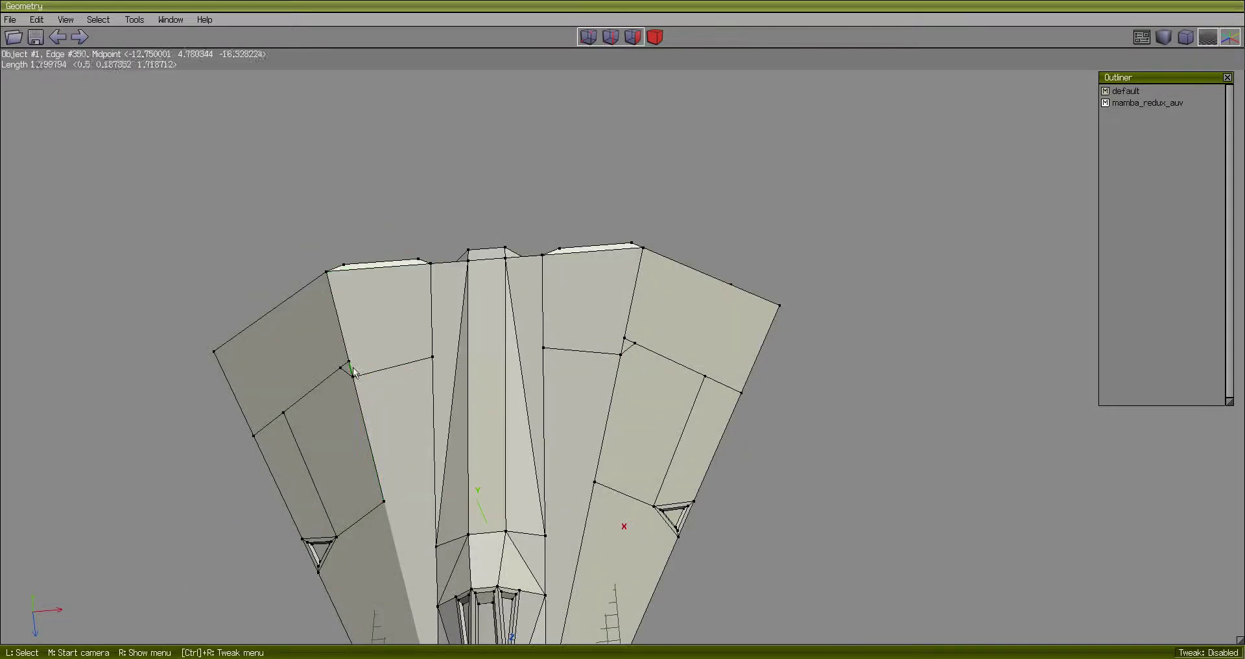
Step: Cut the upper rear edge of the outer panel on each wing into eight equal segments
middle_click(550, 350)
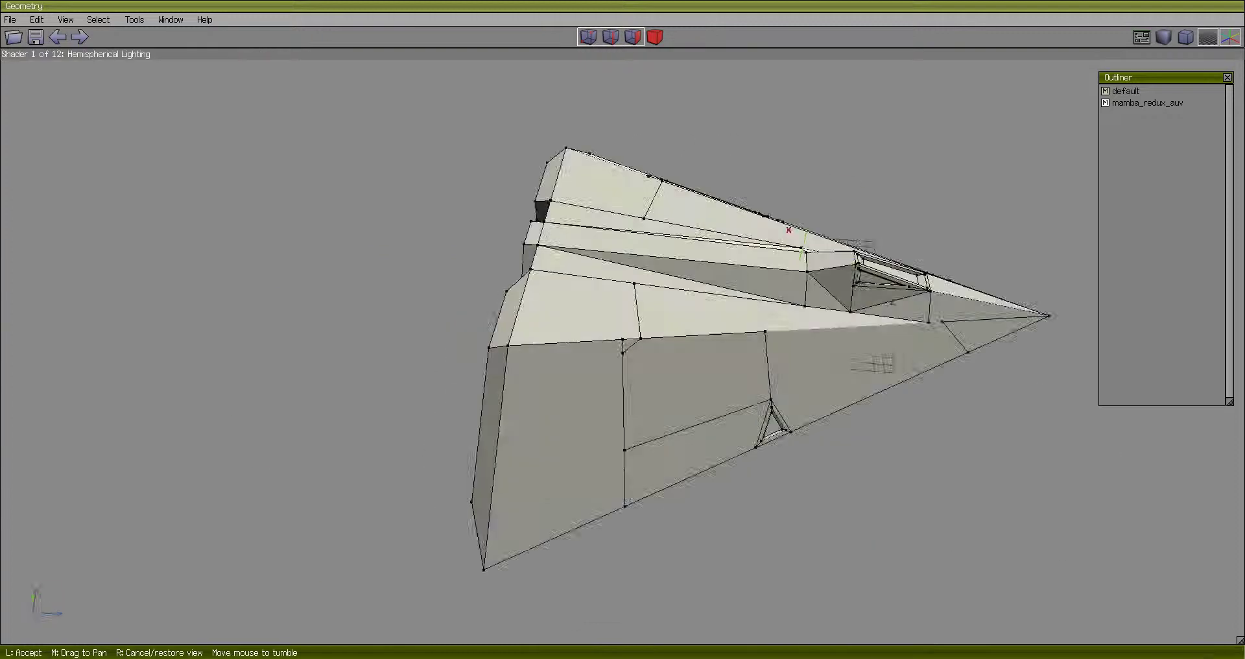
left_click(540, 353)
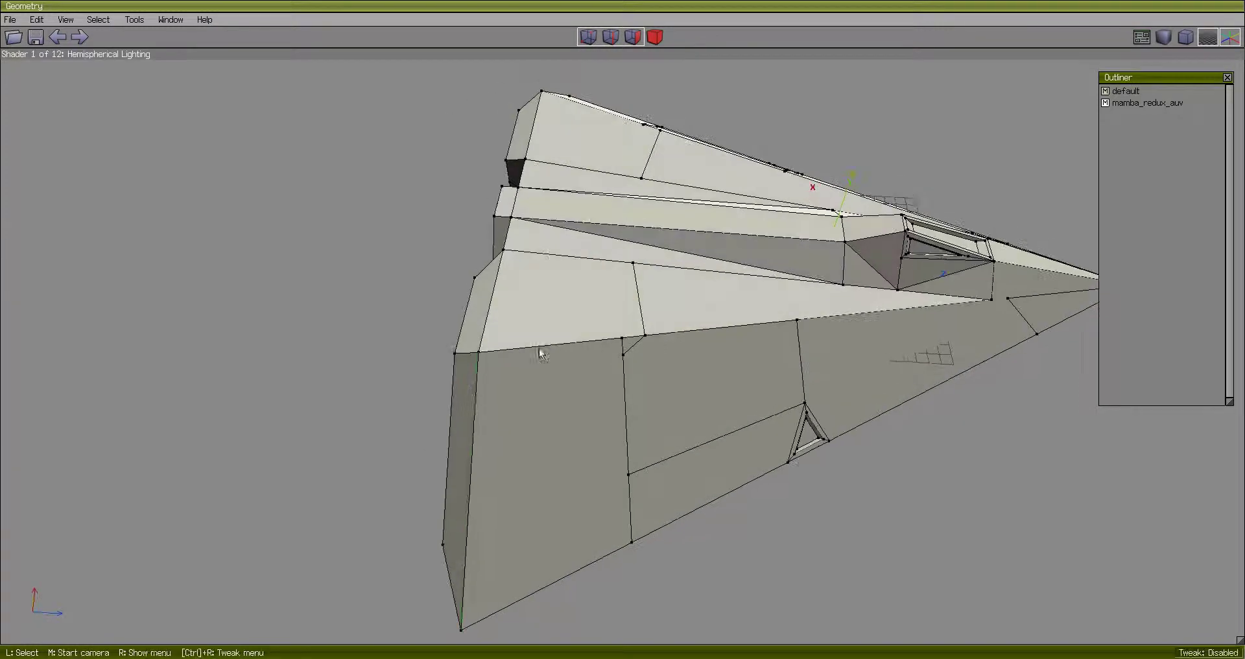
left_click(480, 388)
middle_click(480, 388)
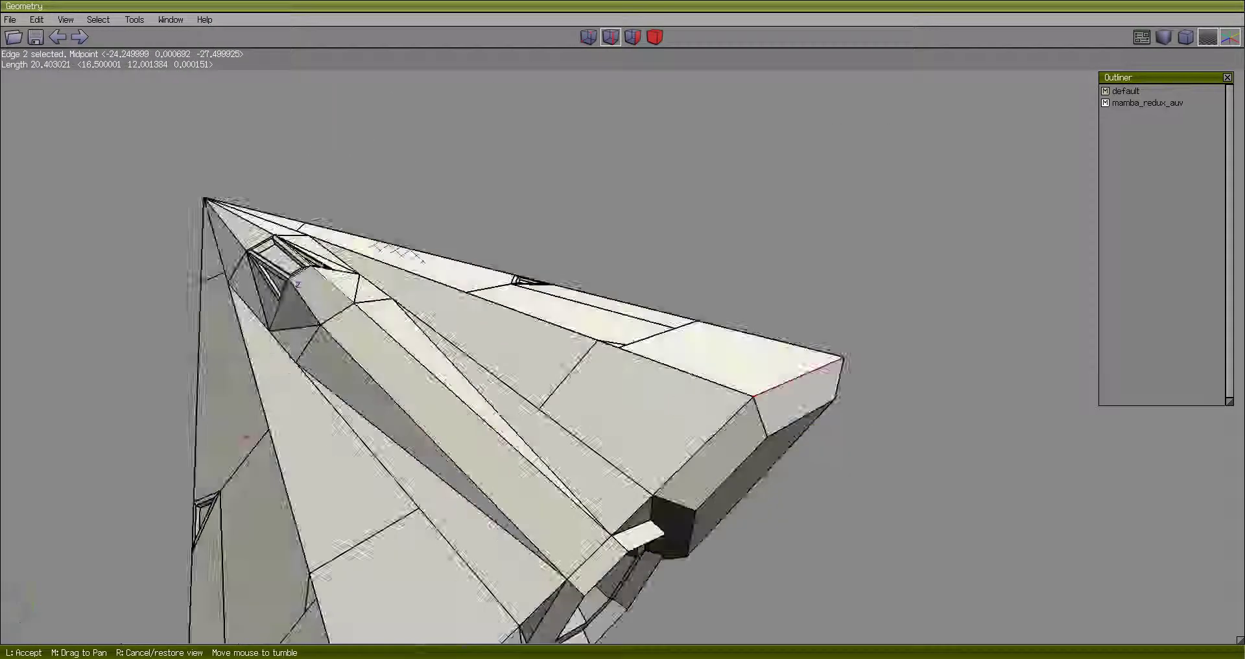
left_click(687, 439)
middle_click(689, 441)
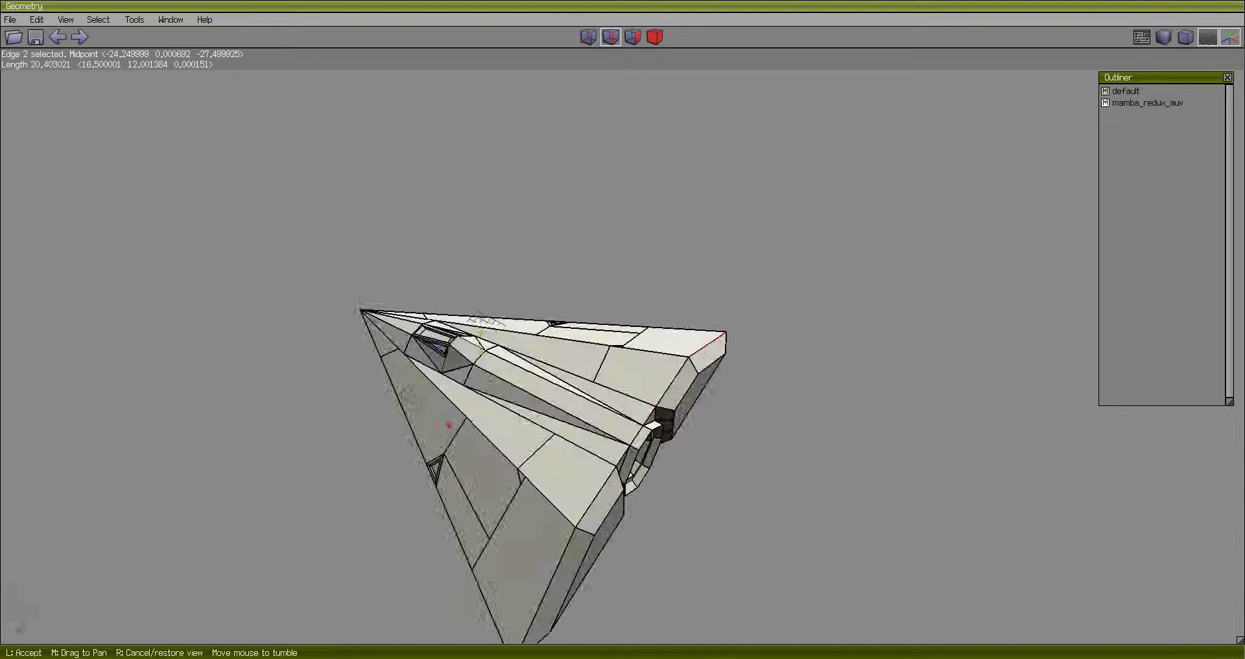
left_click(470, 459)
left_click(411, 364)
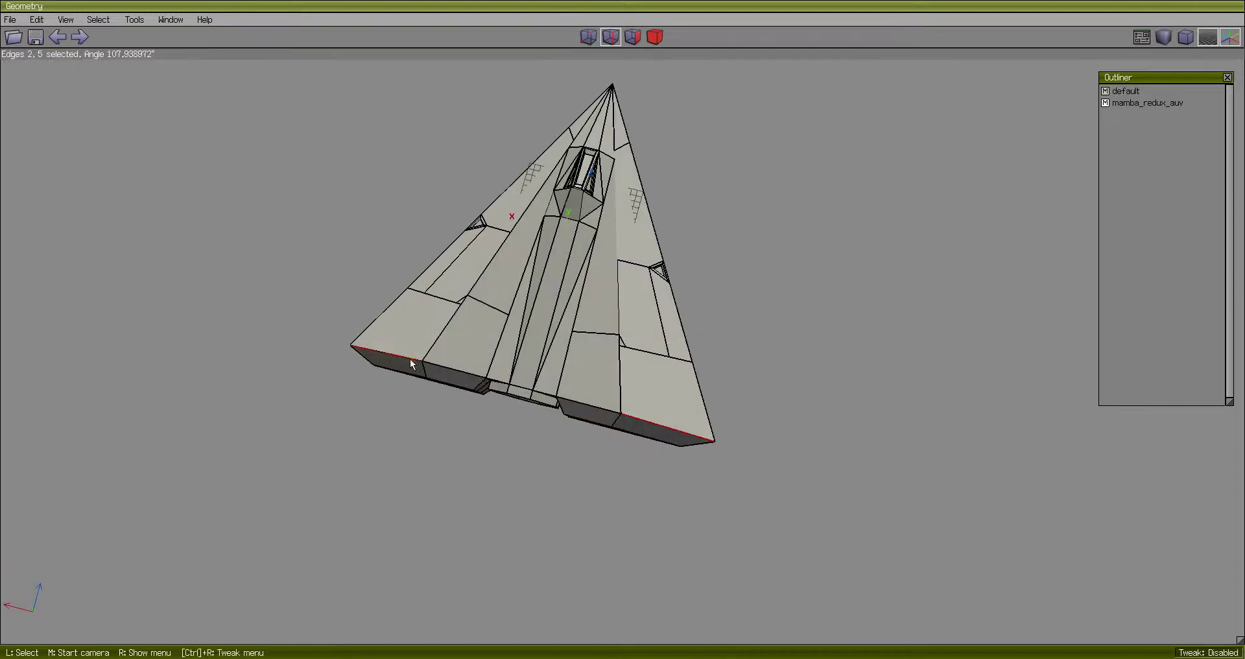
middle_click(411, 365)
left_click(876, 318)
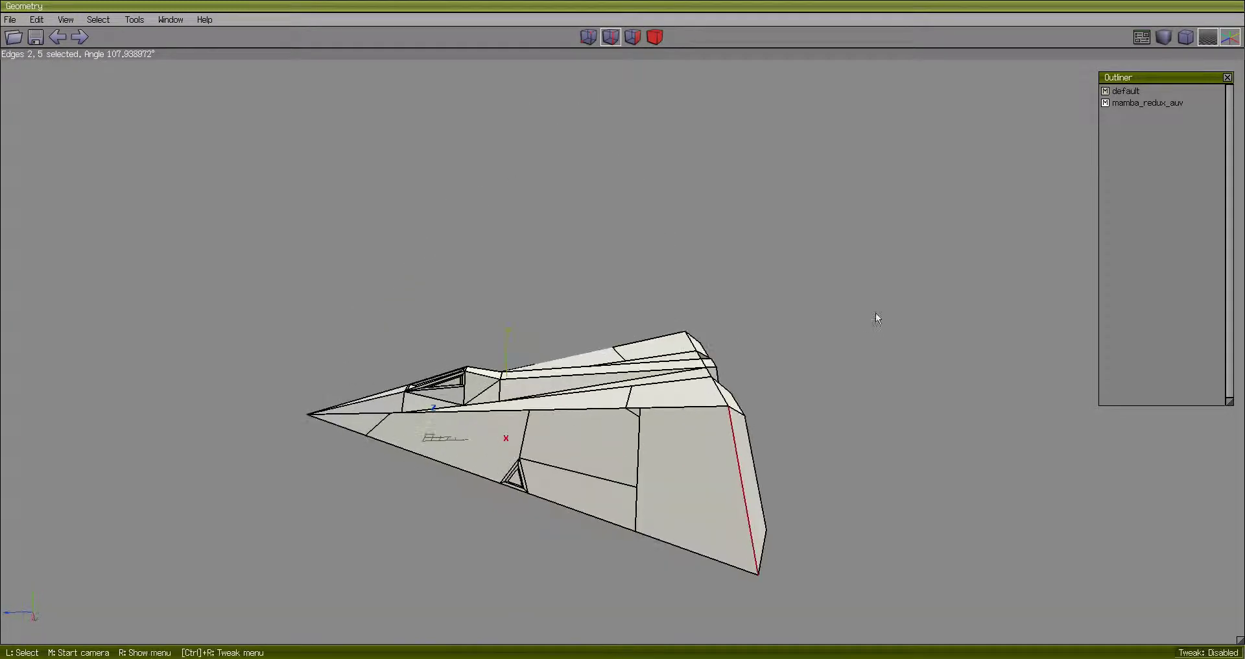
key("v")
Step: Undo the rear edge cut and divide the same edge on each wing into nine equal segments
middle_click(899, 336)
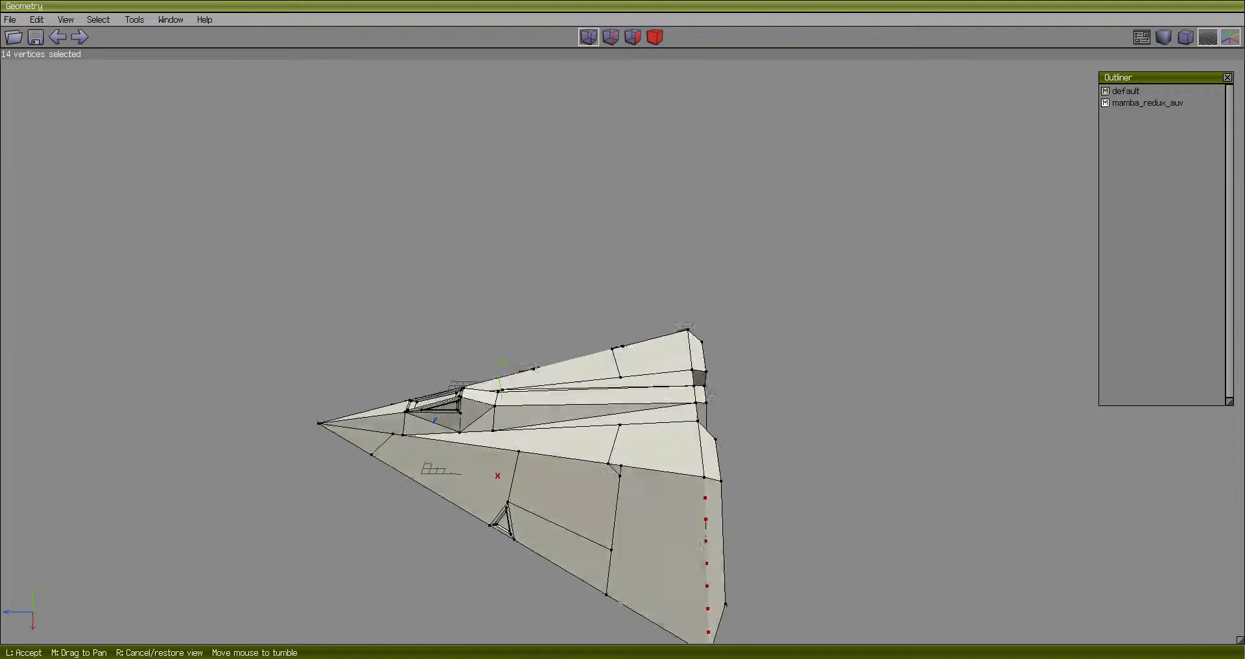
left_click(870, 337)
key("e")
key("v")
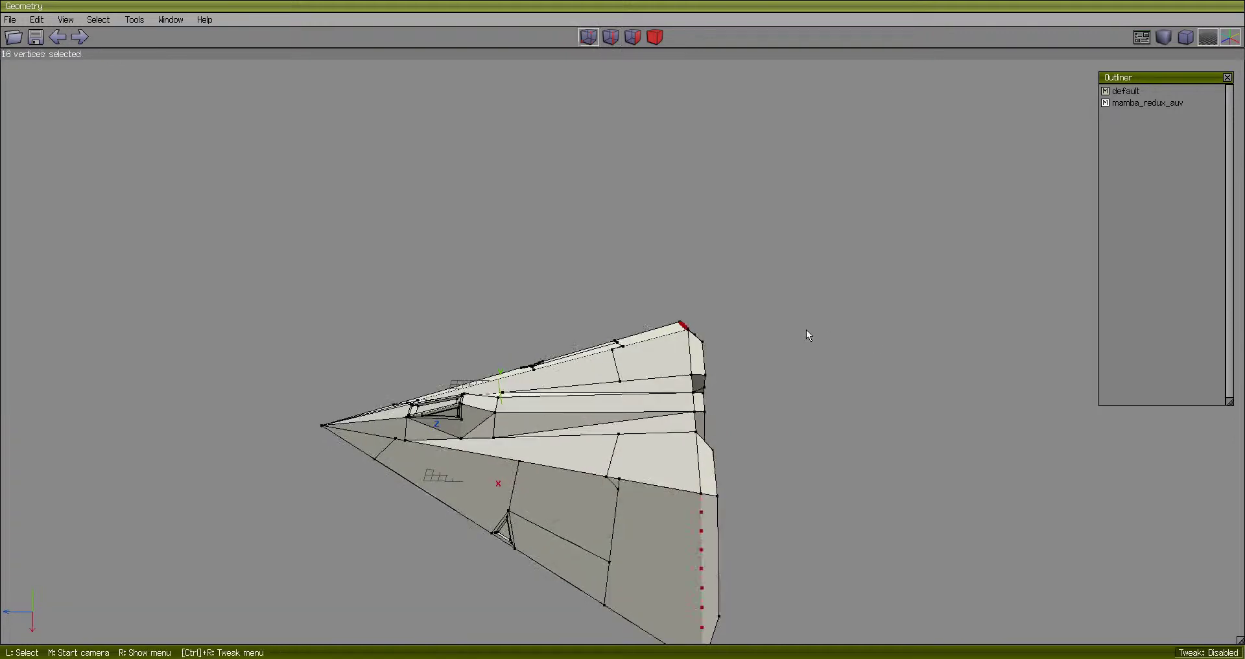
Step: Undo the nine-segment cut and divide the upper rear edge of each wing's outer panel into four equal segments
key("e")
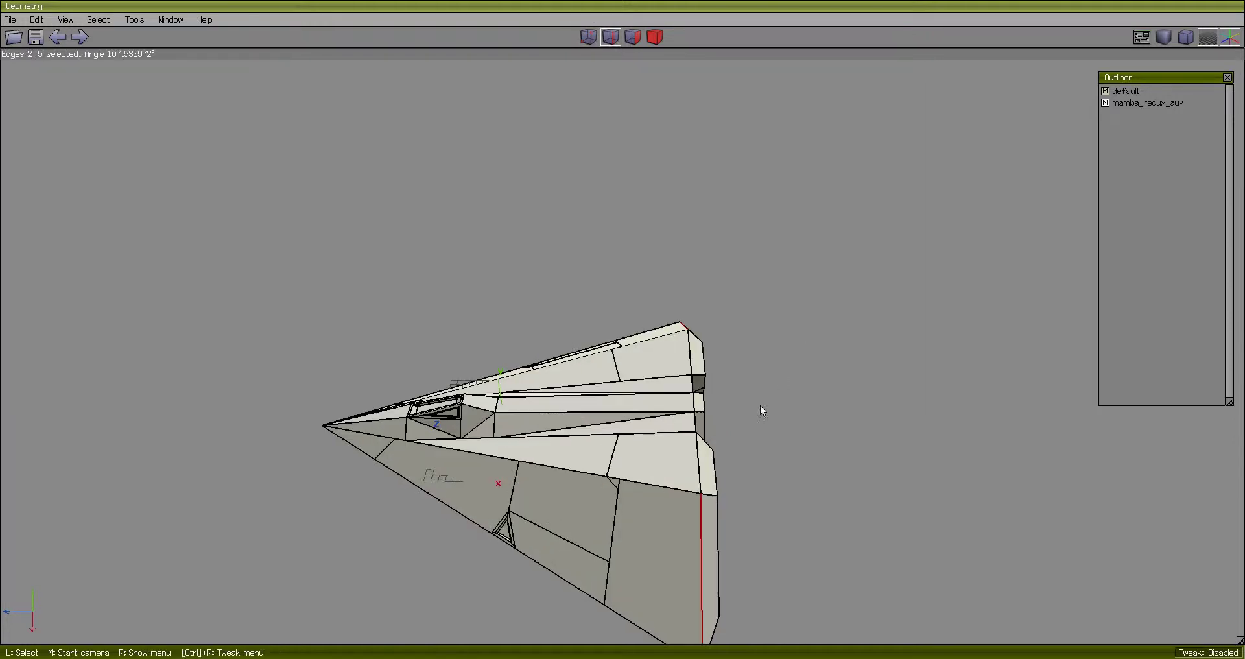
key("a")
middle_click(782, 512)
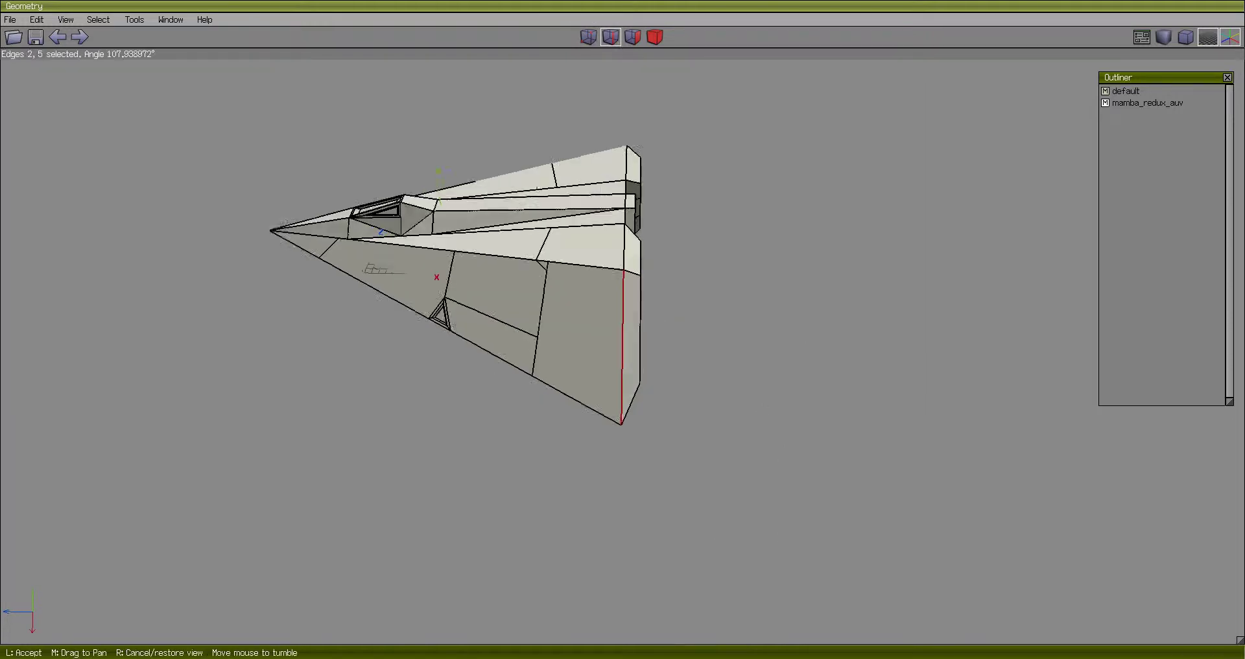
left_click(791, 405)
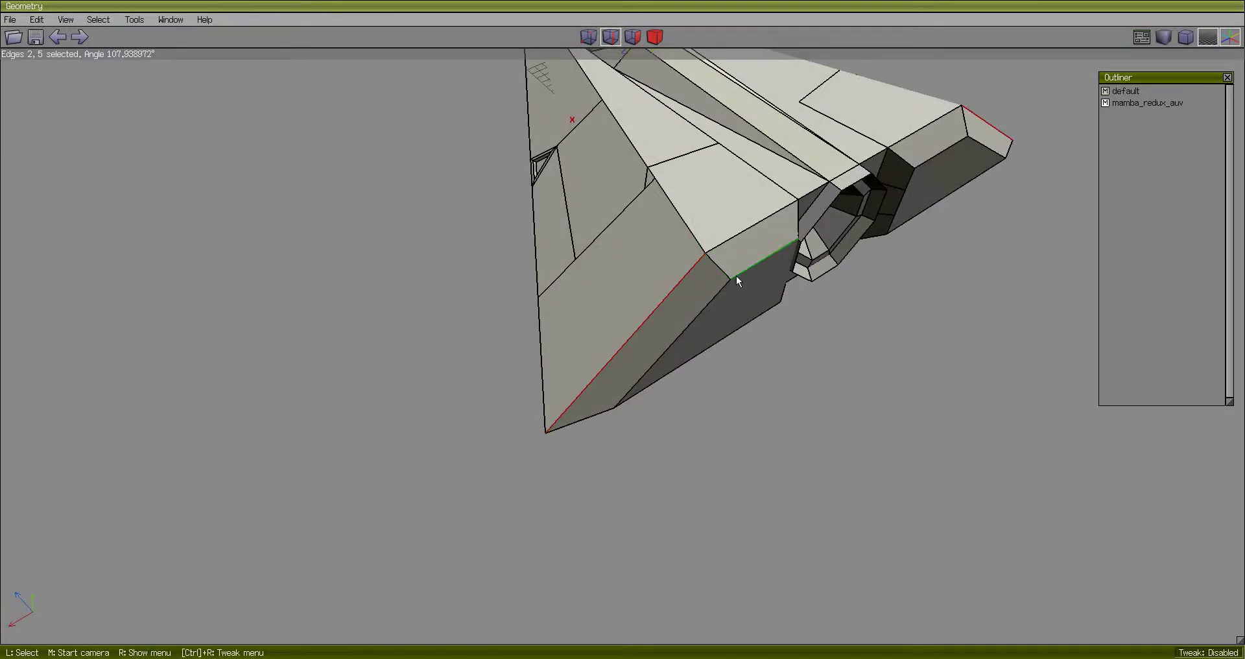
right_click(410, 228)
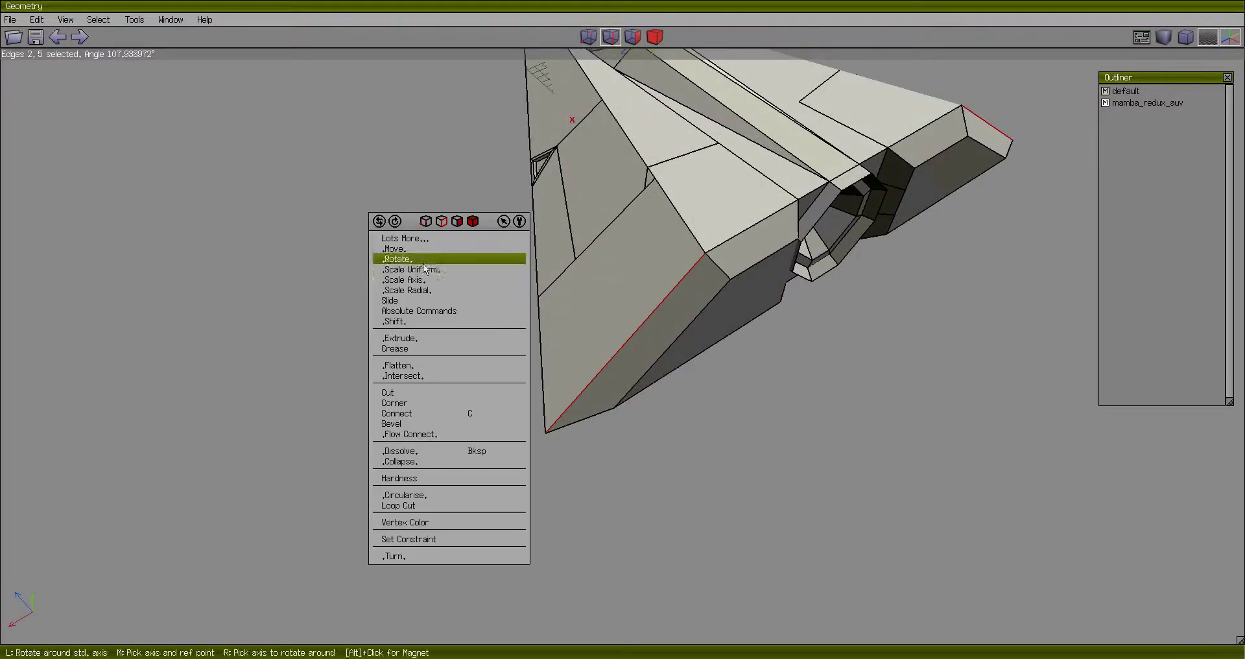
left_click(764, 457)
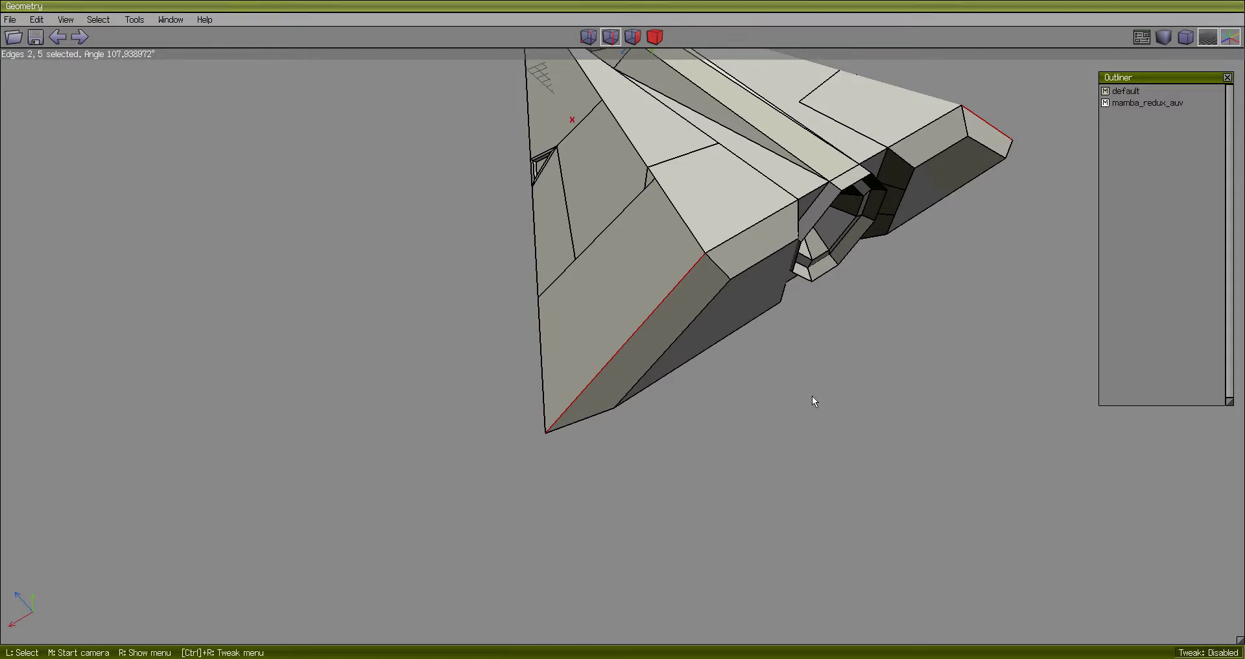
key("4")
Step: Keep only the new vertex nearest the deck on each rear edge and dissolve the others
left_click(676, 301)
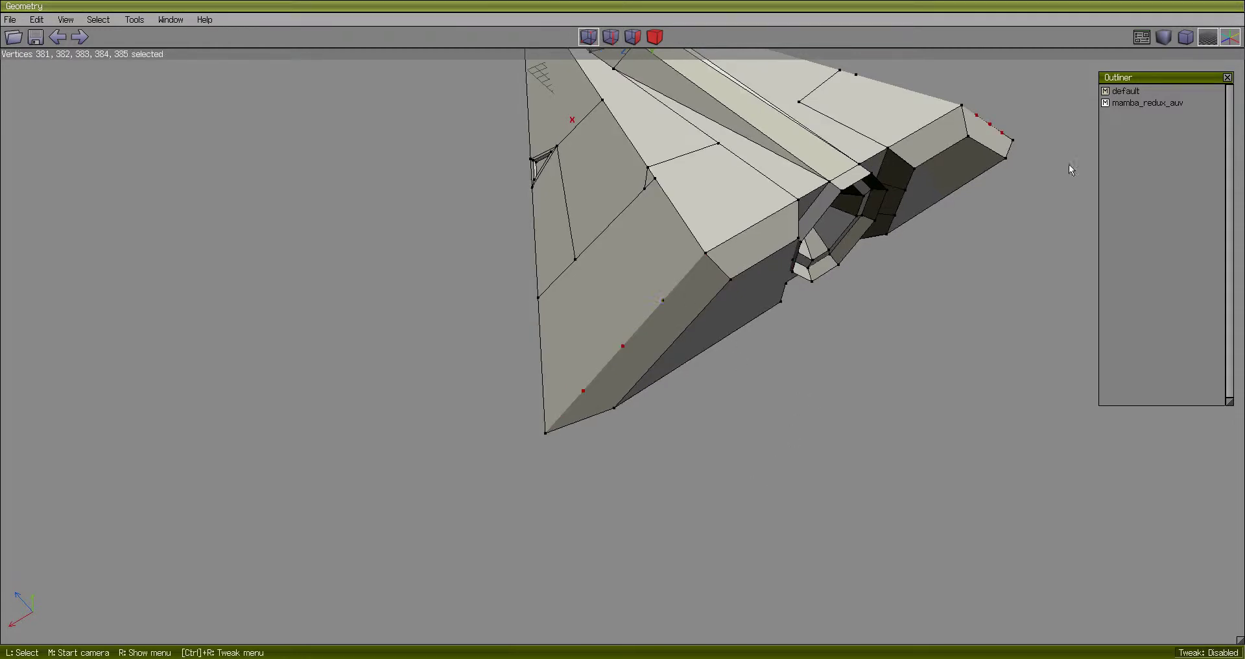
middle_click(1069, 165)
left_click(942, 204)
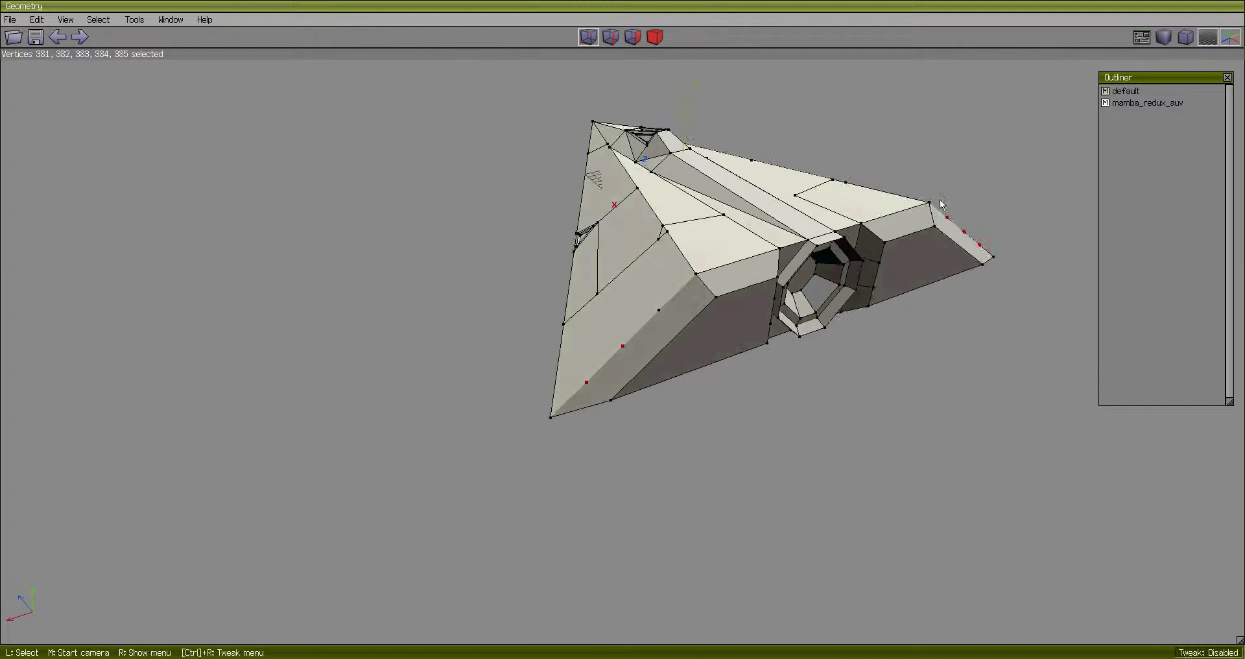
left_click(998, 173)
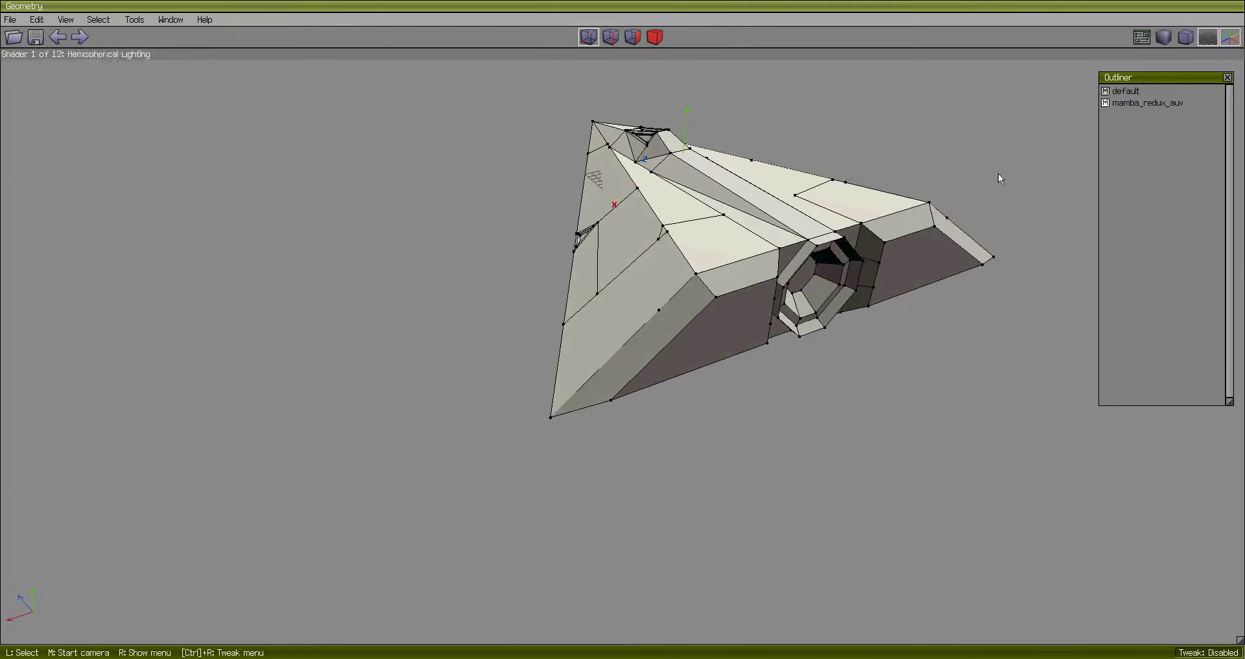
Step: Cut the short rear edge segment nearest the deck on each wing into five equal segments
left_click(678, 298)
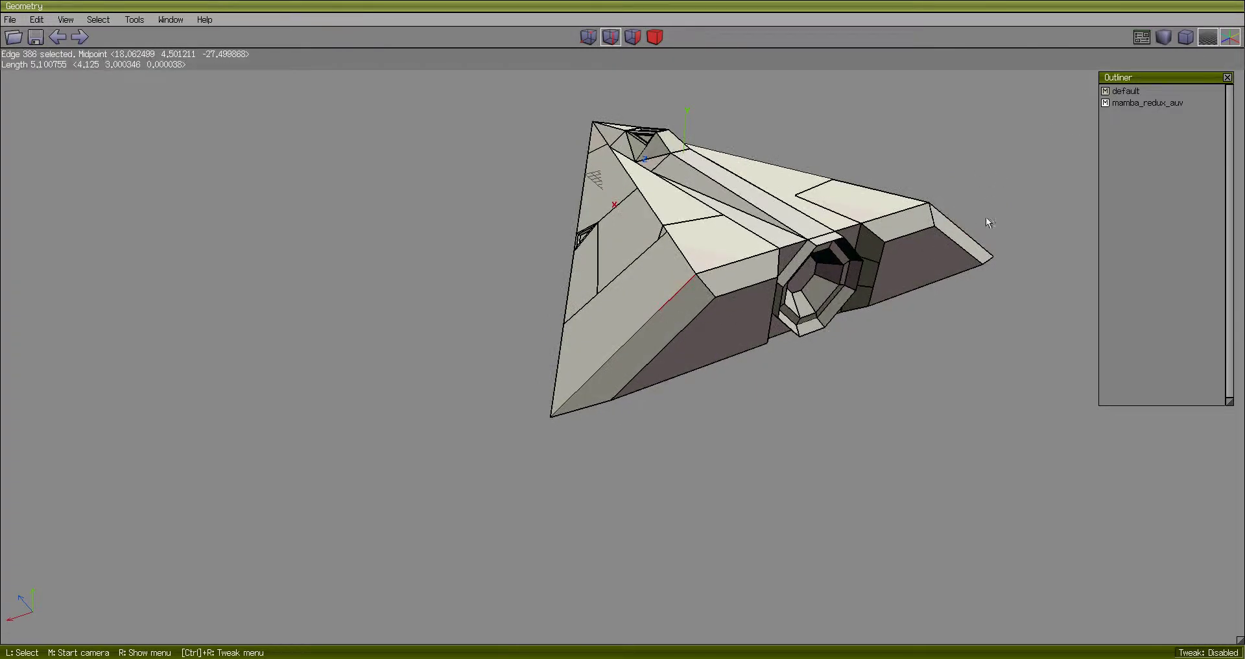
left_click(934, 220)
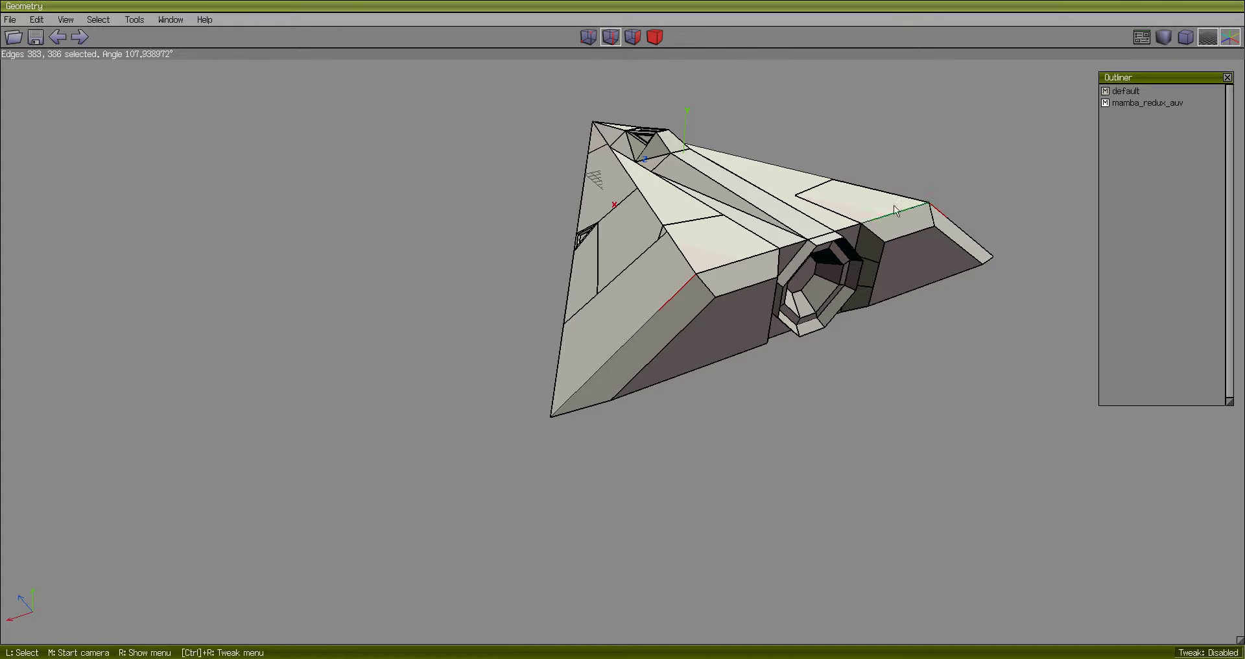
key("v")
middle_click(965, 218)
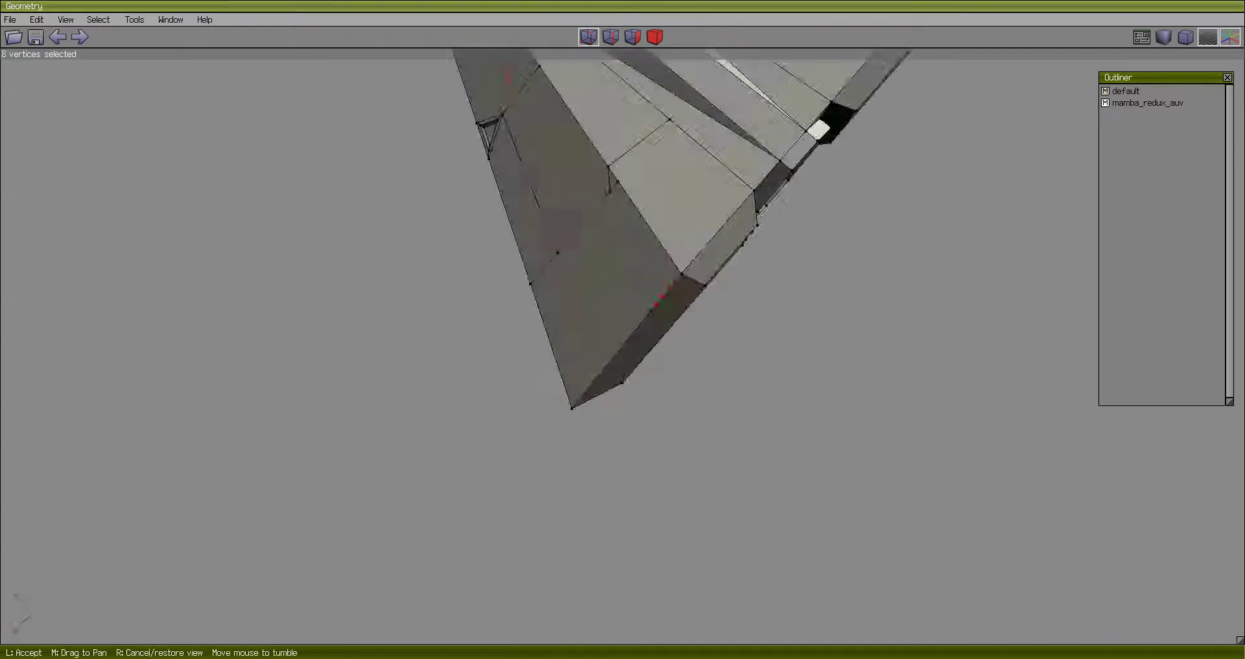
left_click(546, 254)
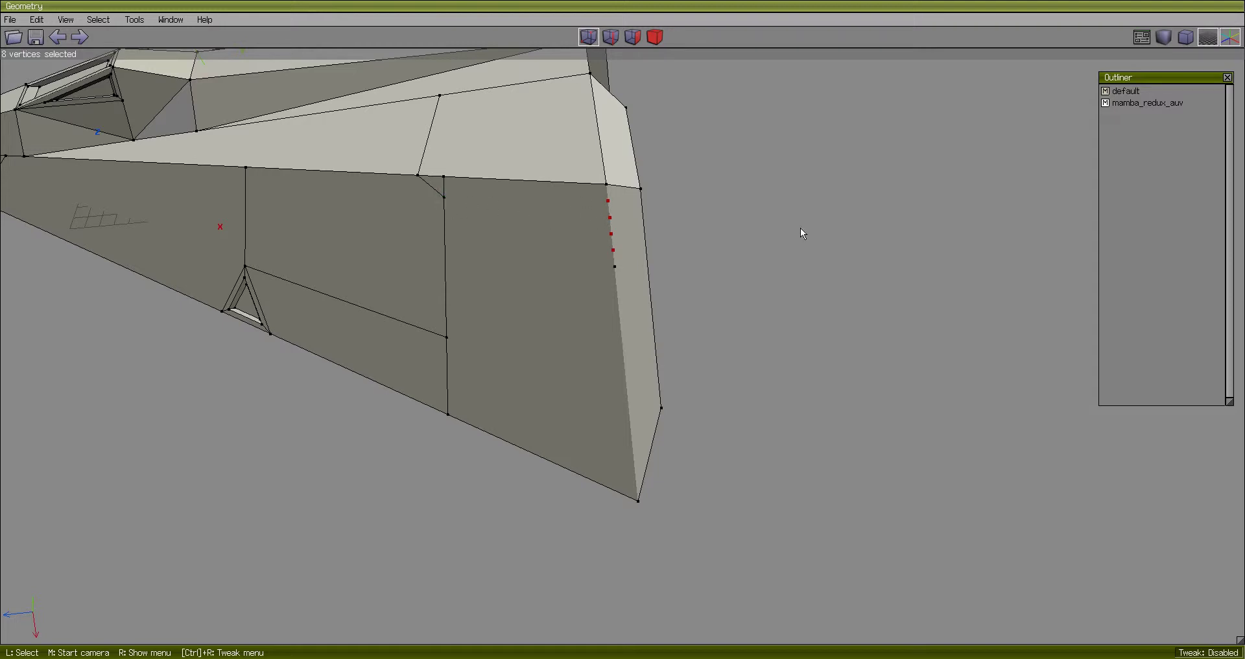
Step: Undo the five-segment cut and divide the same short rear edge segment on each wing into four equal segments
key("e")
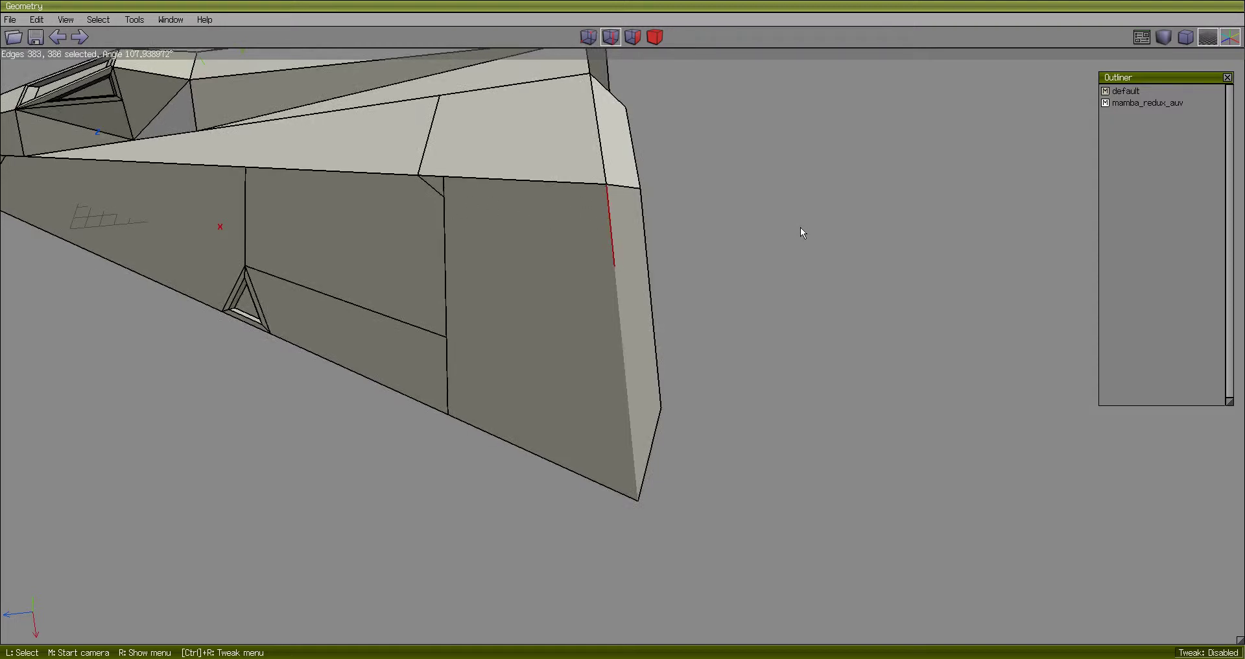
key("v")
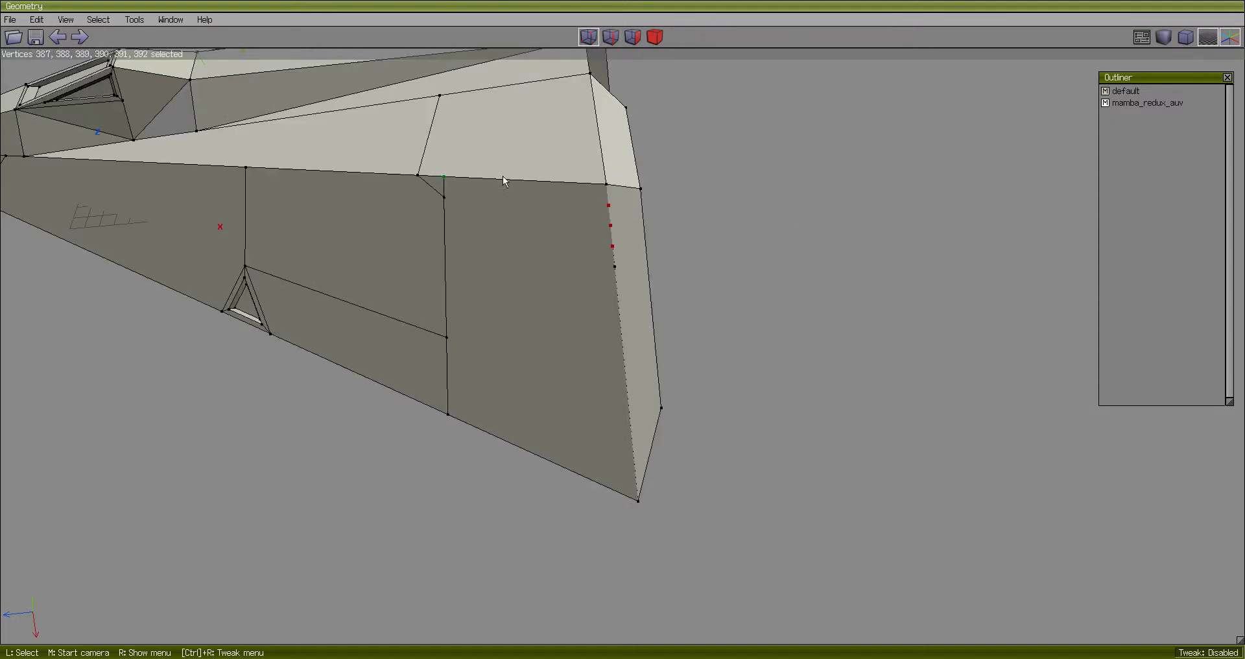
Step: Dissolve all inserted rear edge vertices on both wings except the one closest to the deck corner, including the earlier quarter-point vertices
left_click(594, 208)
middle_click(698, 188)
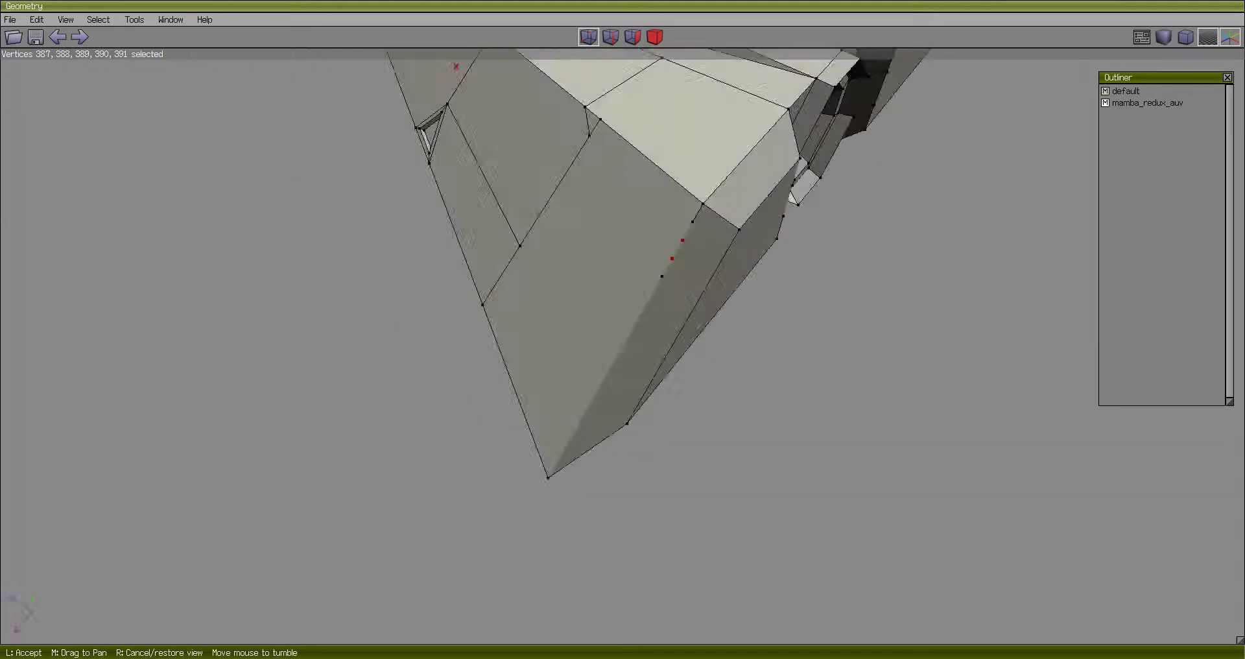
left_click(959, 418)
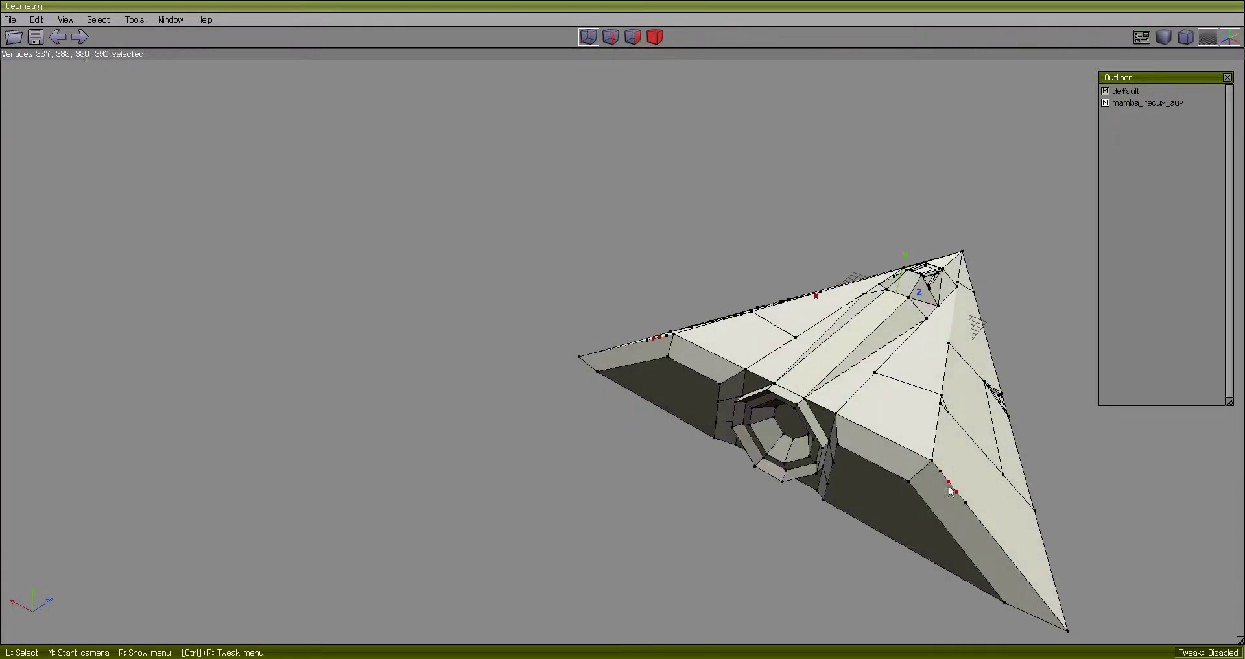
left_click(648, 342)
middle_click(645, 345)
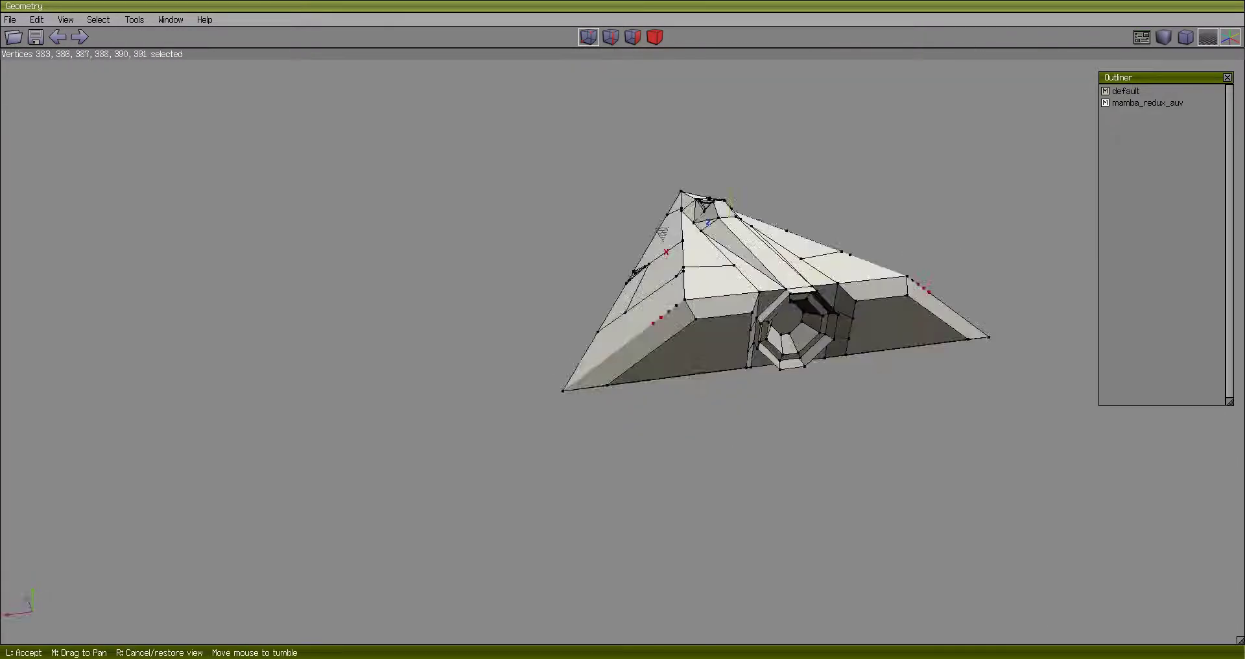
left_click(701, 207)
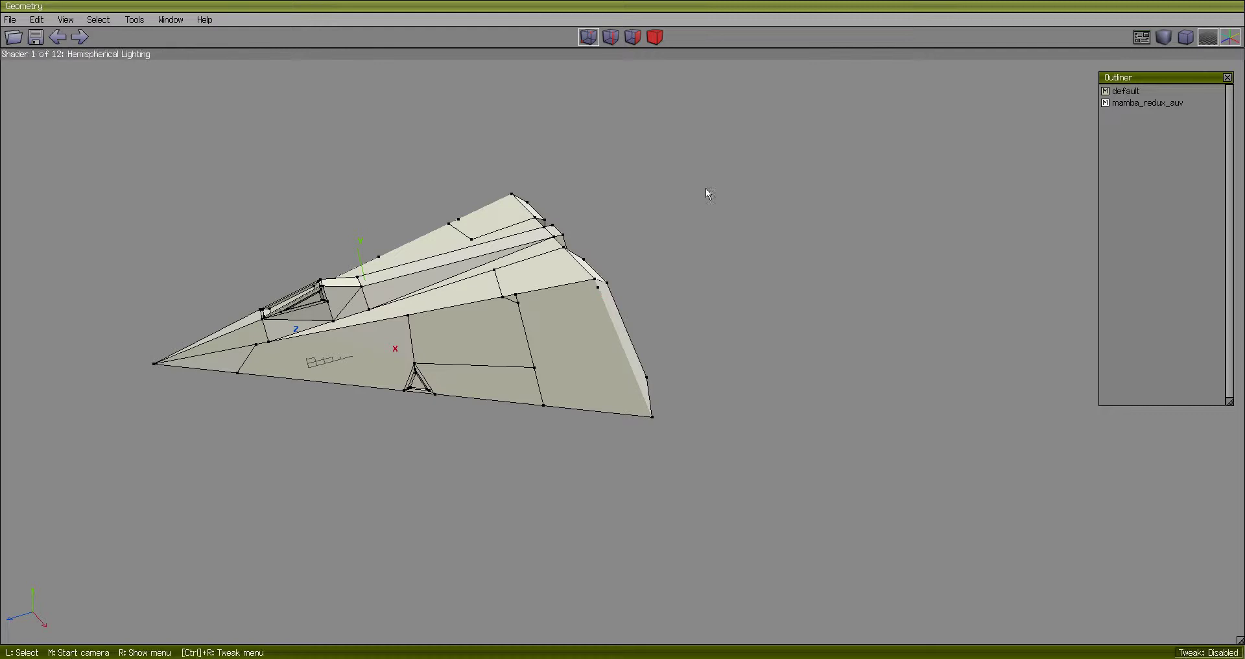
Step: Connect the remaining rear edge vertex on each wing to the outer vertex of the diagonal corner cut on the same side
left_click(596, 296)
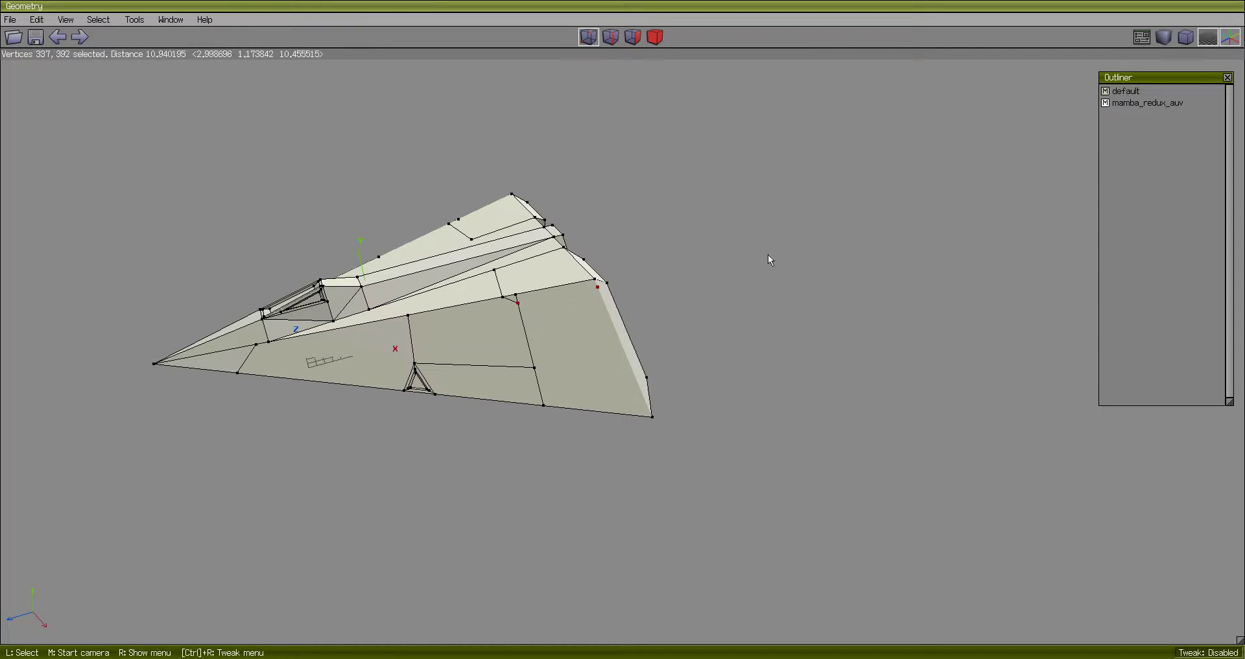
middle_click(786, 259)
left_click(629, 403)
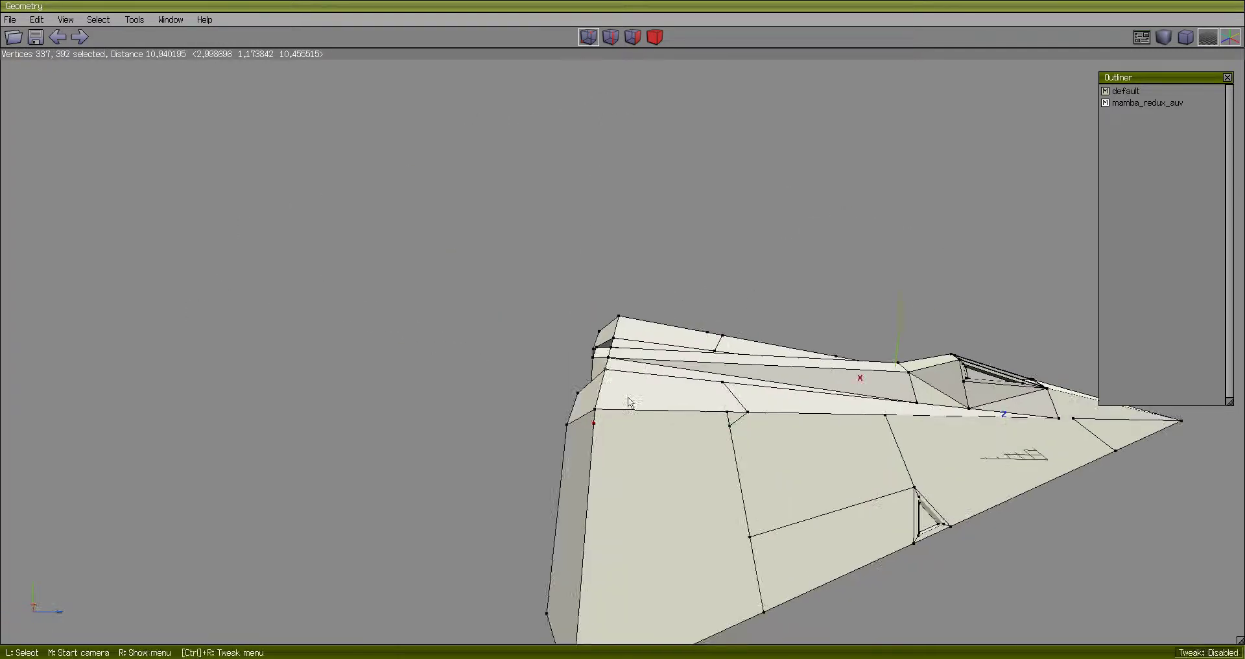
middle_click(731, 355)
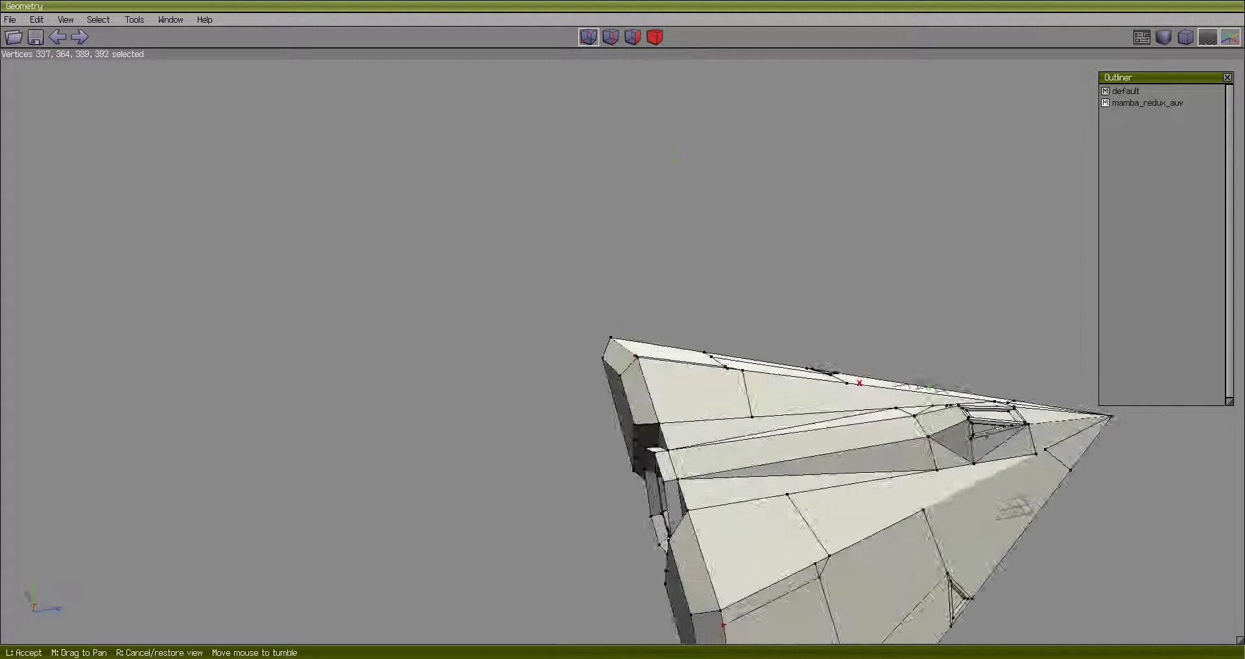
left_click(736, 277)
key("space")
Step: Merge the narrow strip along the deck edge with the small triangular corner face in front of it on each wing
scroll(758, 295, "up", 2)
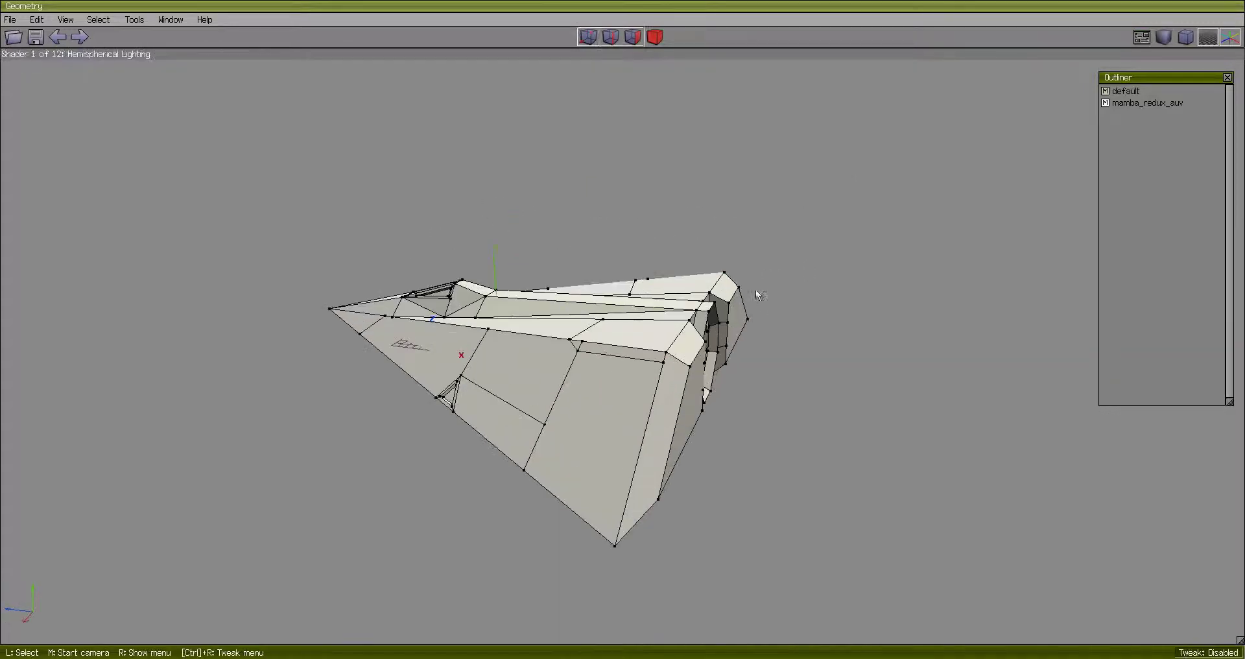
scroll(910, 264, "up", 6)
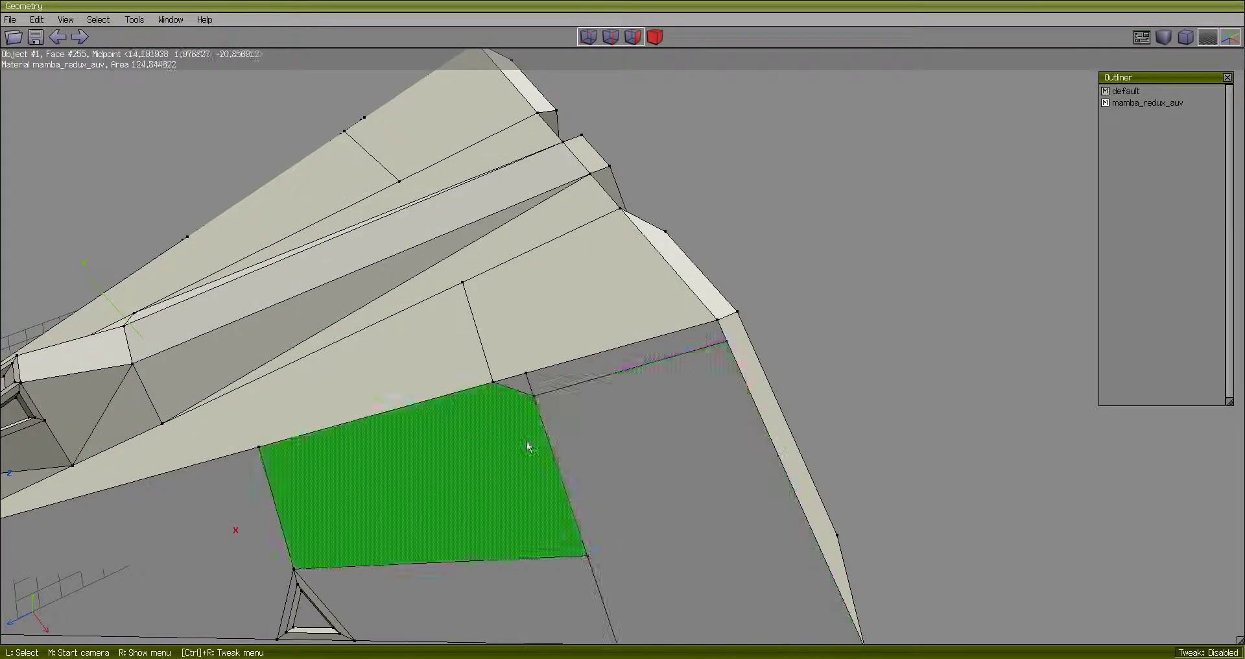
left_click(563, 387)
left_click(523, 385)
key("Delete")
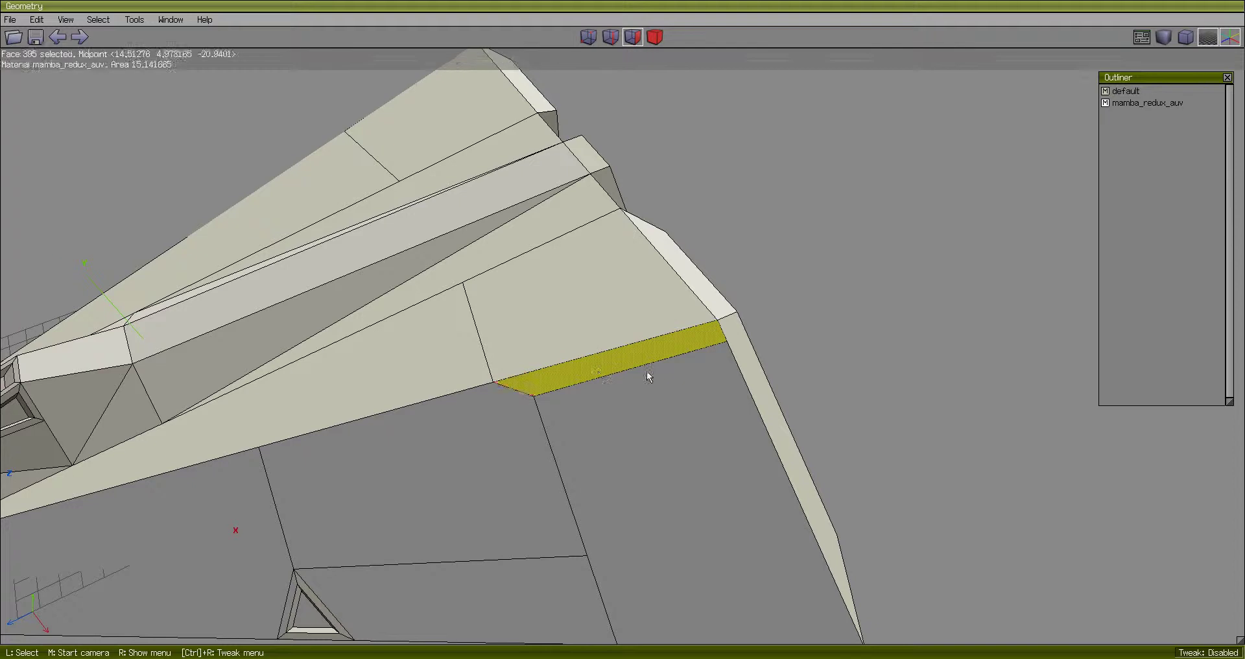
key("space")
middle_click(803, 277)
left_click(800, 305)
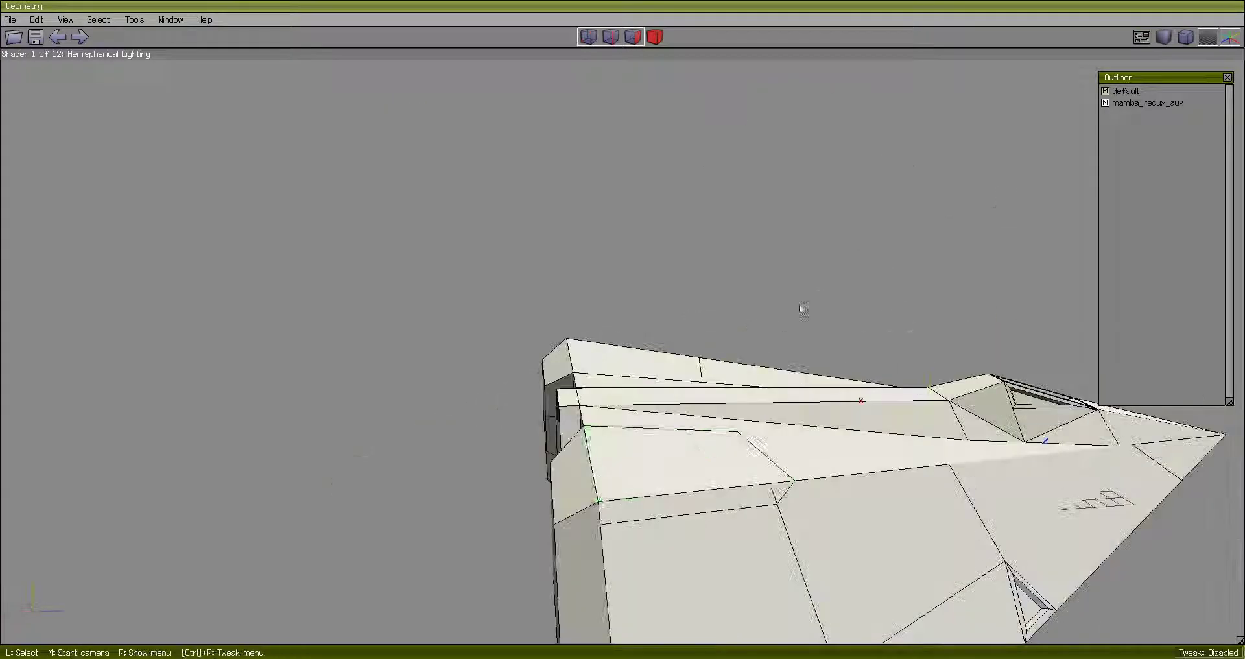
left_click(680, 506)
left_click(777, 496)
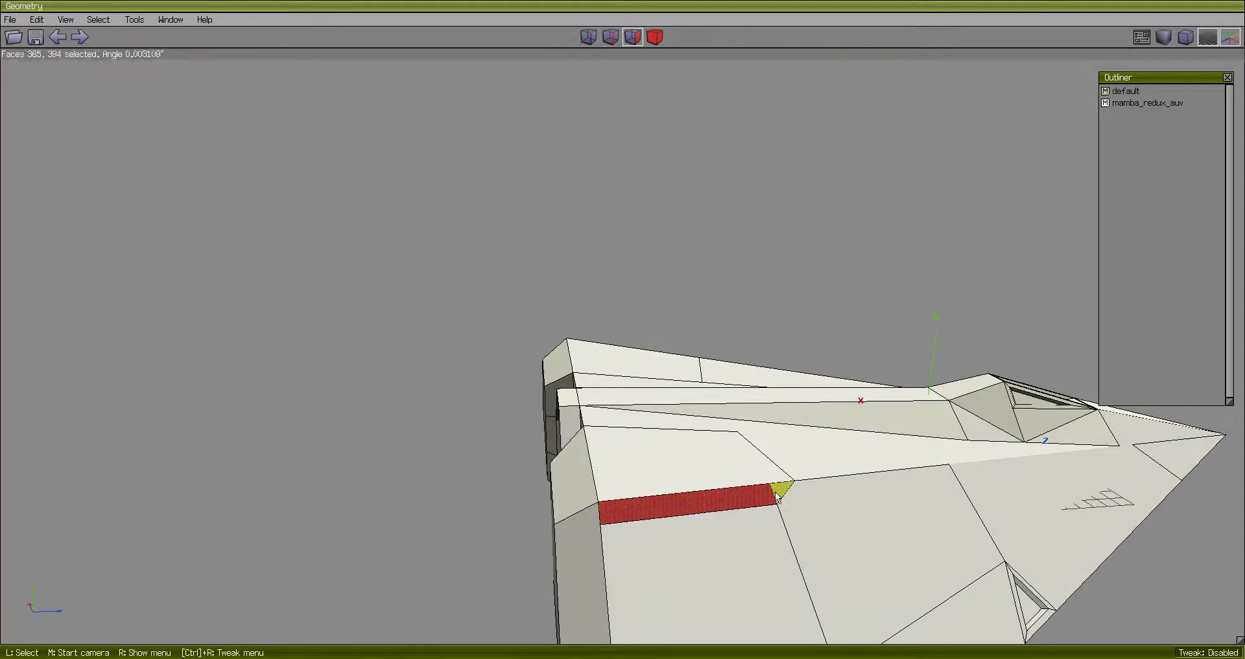
key("Delete")
key("space")
Step: Dissolve the leftover vertex on the long deck edge just behind the diagonal corner cut on both sides
middle_click(814, 361)
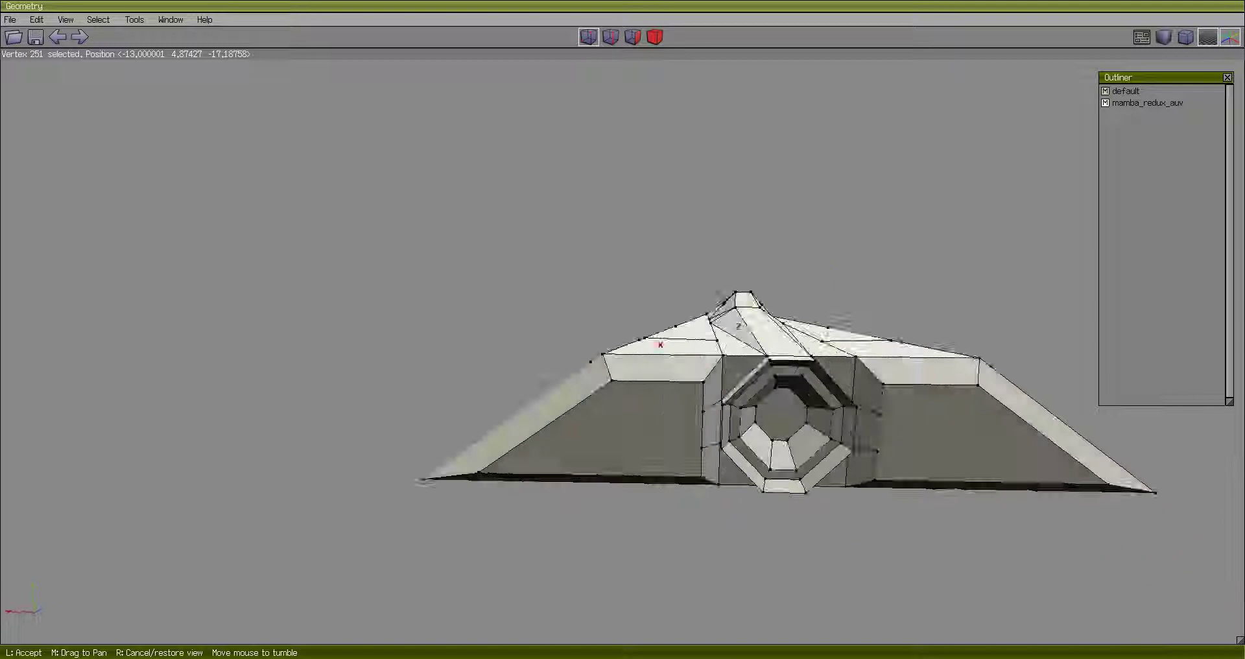
left_click(704, 392)
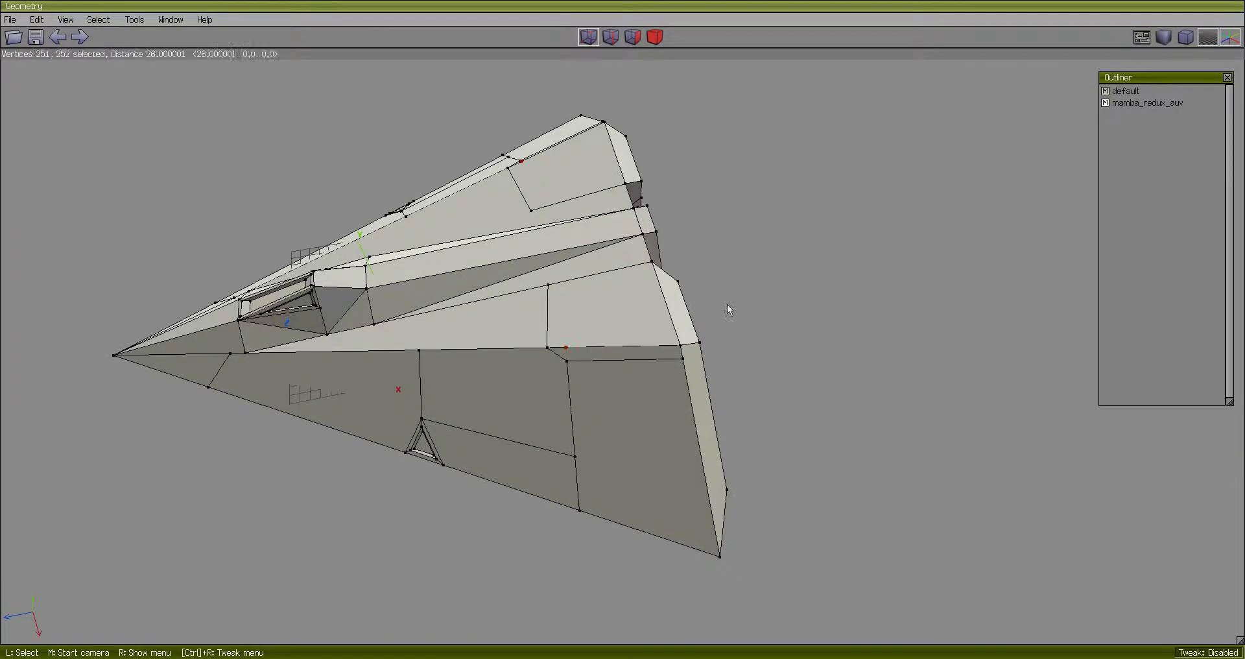
middle_click(804, 306)
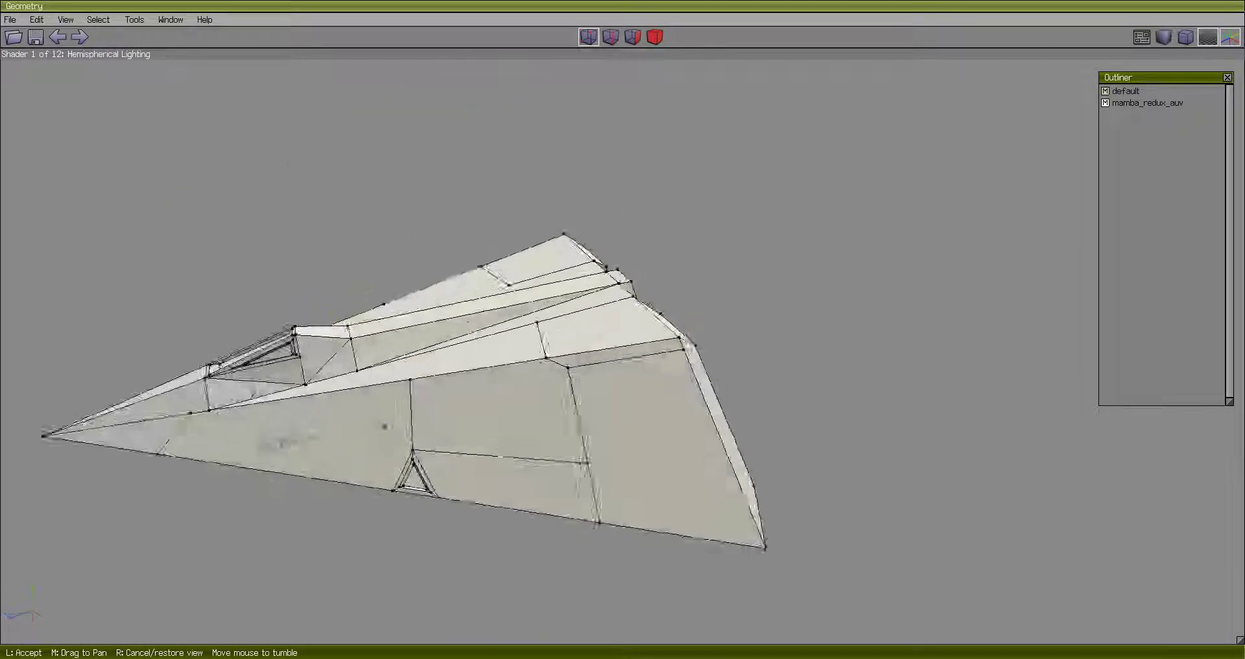
left_click(755, 338)
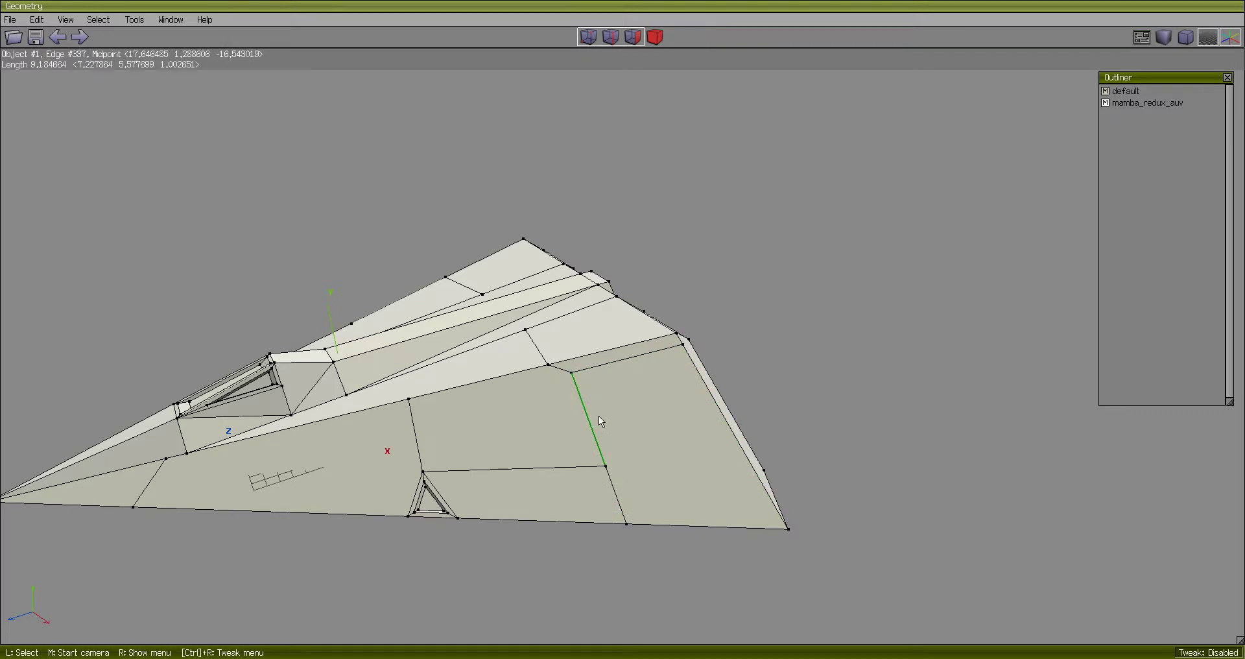
Step: Extrude the rear deck panels and their adjoining narrow edge strips on both sides upward along Y by about 0.45
left_click(604, 339)
middle_click(603, 339)
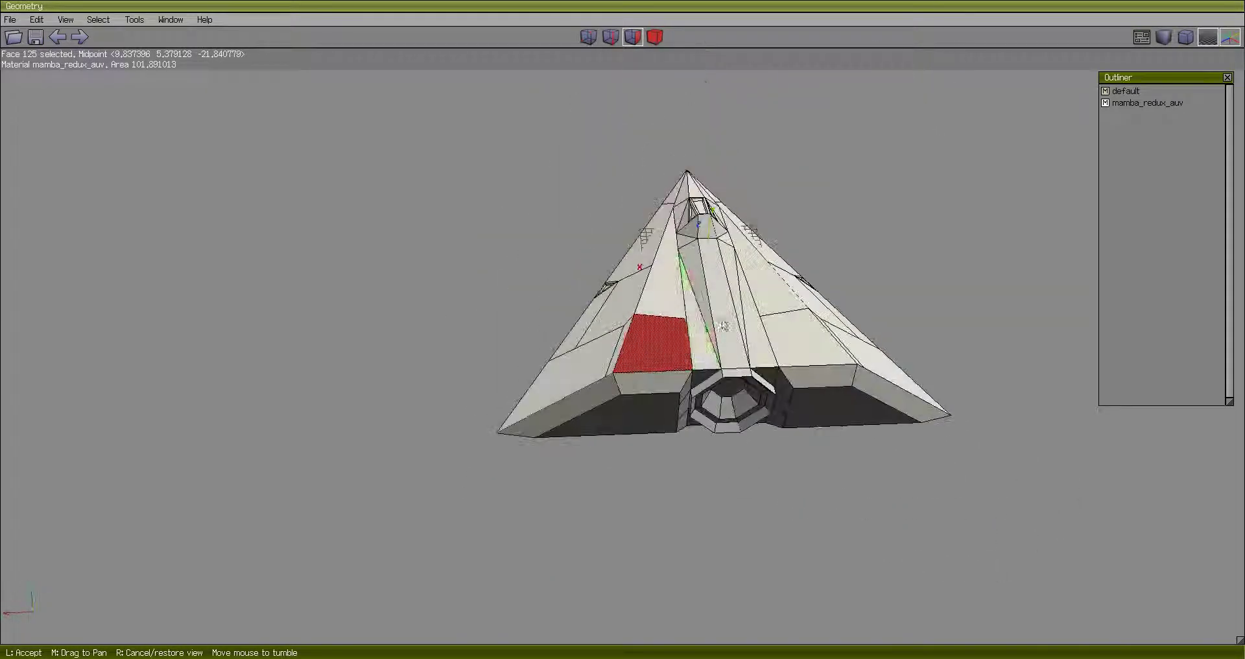
left_click(723, 325)
middle_click(793, 351)
left_click(860, 306)
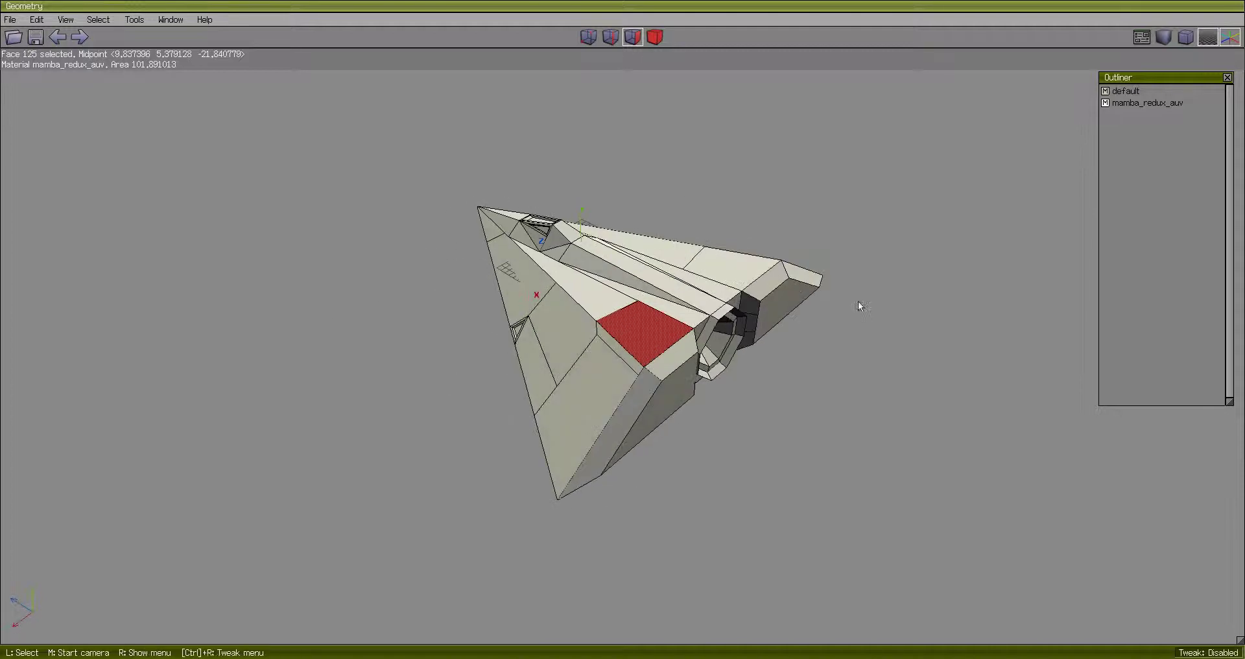
left_click(751, 271)
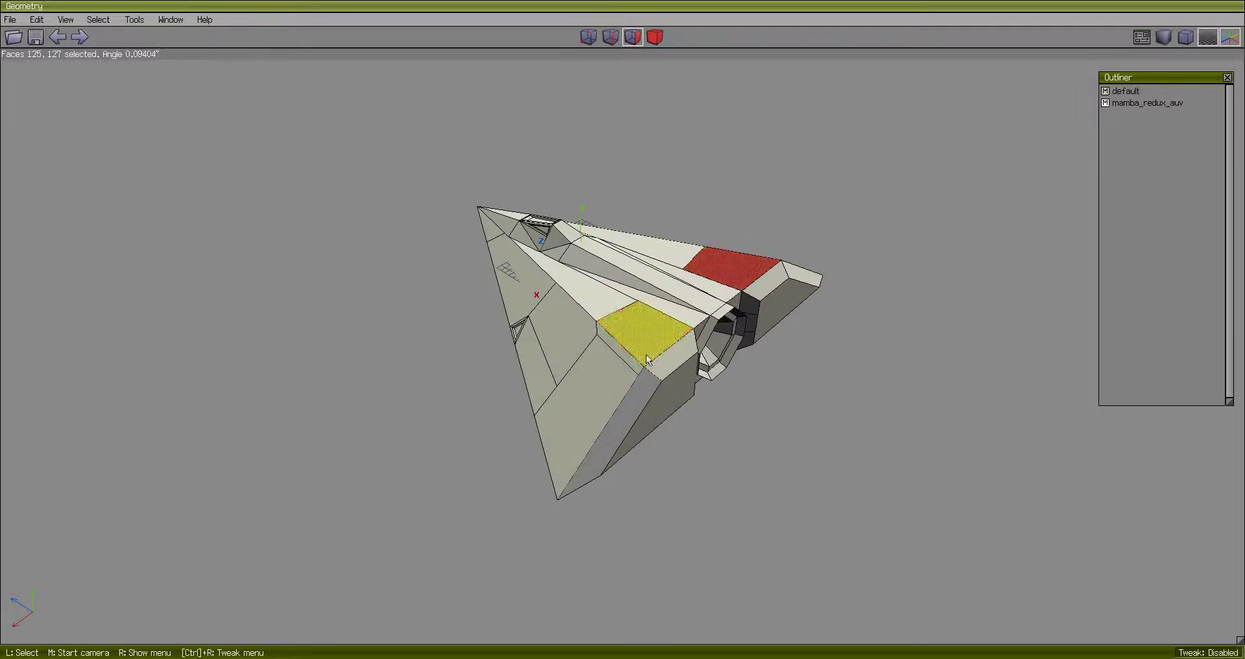
middle_click(810, 345)
left_click(839, 424)
middle_click(946, 295)
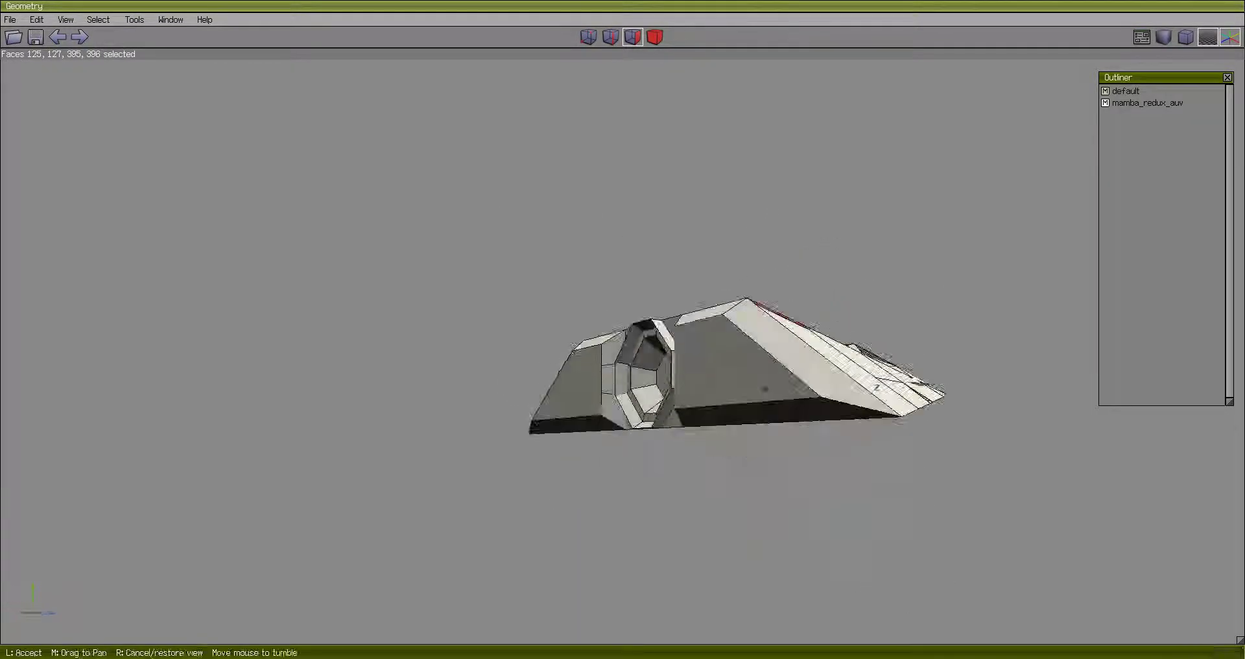
left_click(803, 183)
right_click(802, 184)
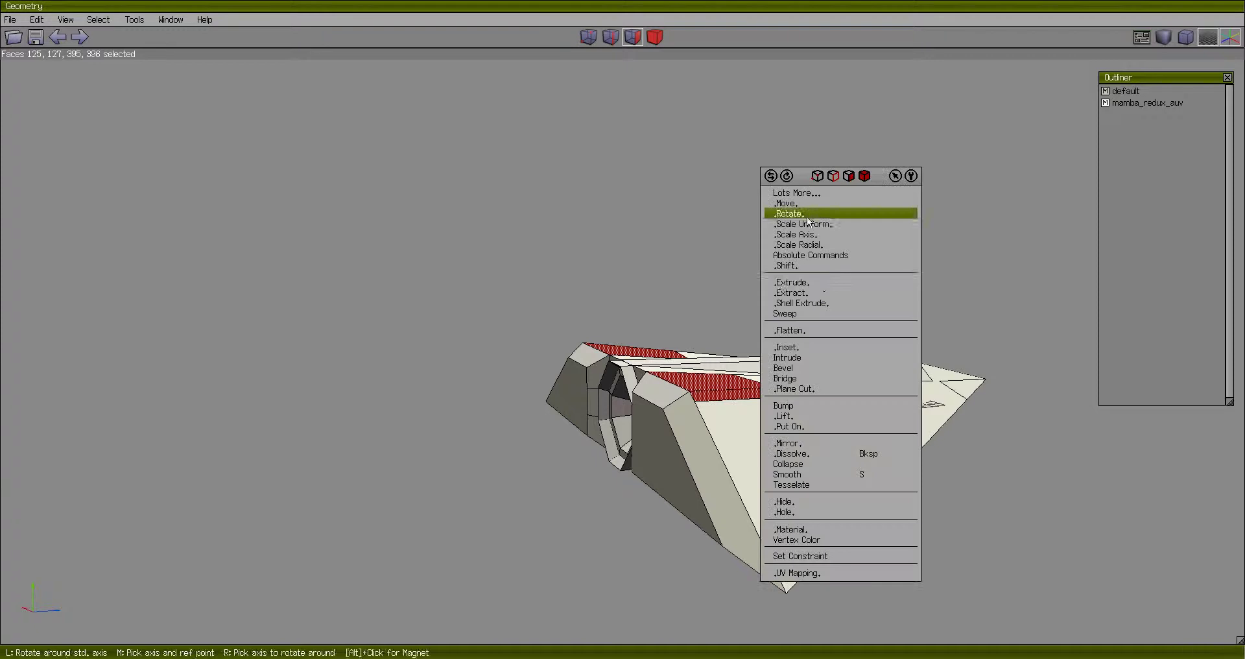
left_click(823, 282)
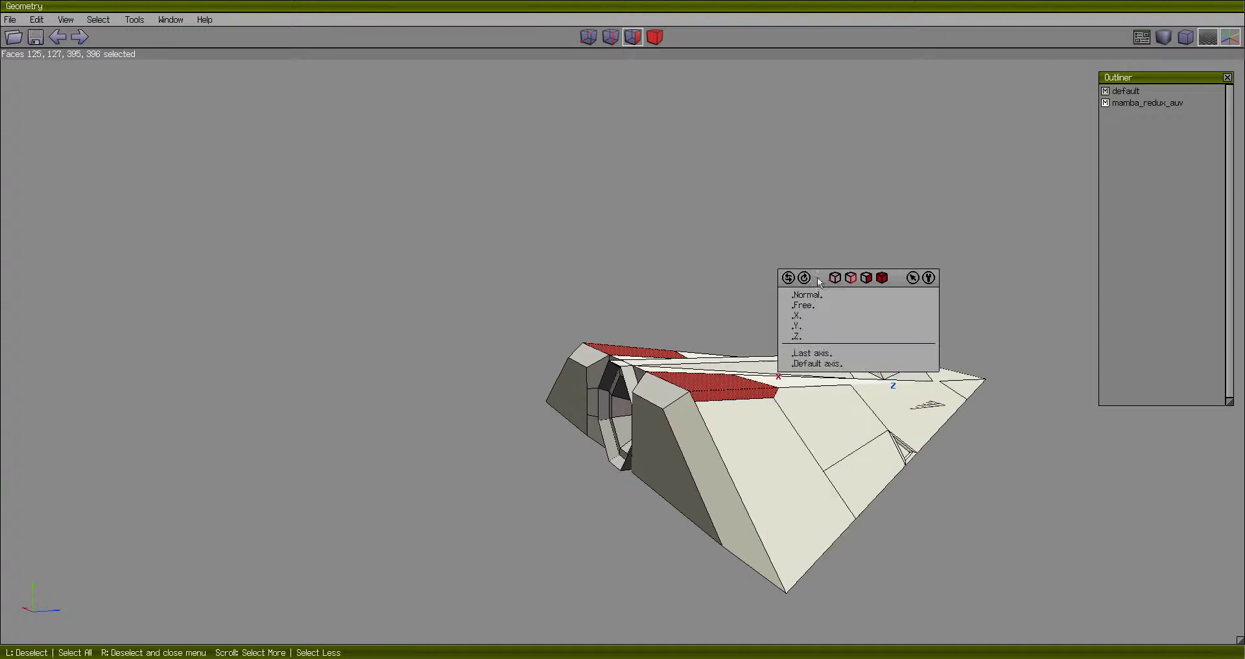
left_click(806, 323)
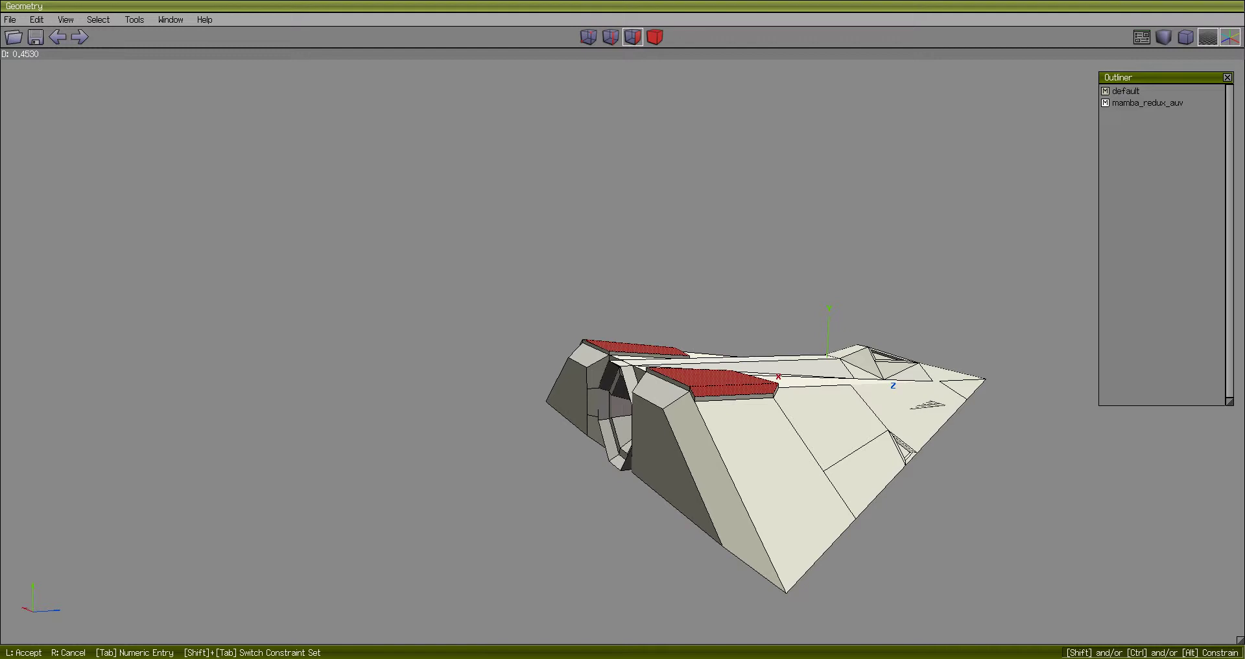
left_click(802, 195)
Step: Scale the raised top faces of both rear deck panels down to about 90% to bevel their sides, and clear the selection
middle_click(803, 194)
left_click(803, 194)
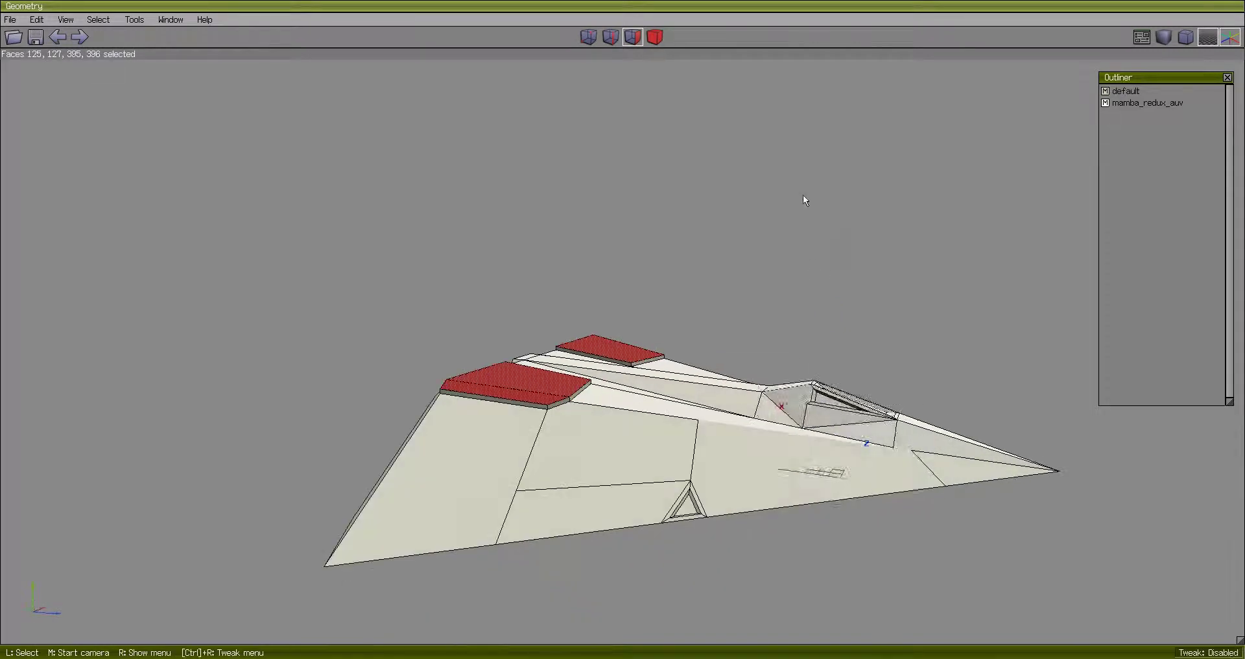
right_click(803, 195)
left_click(828, 243)
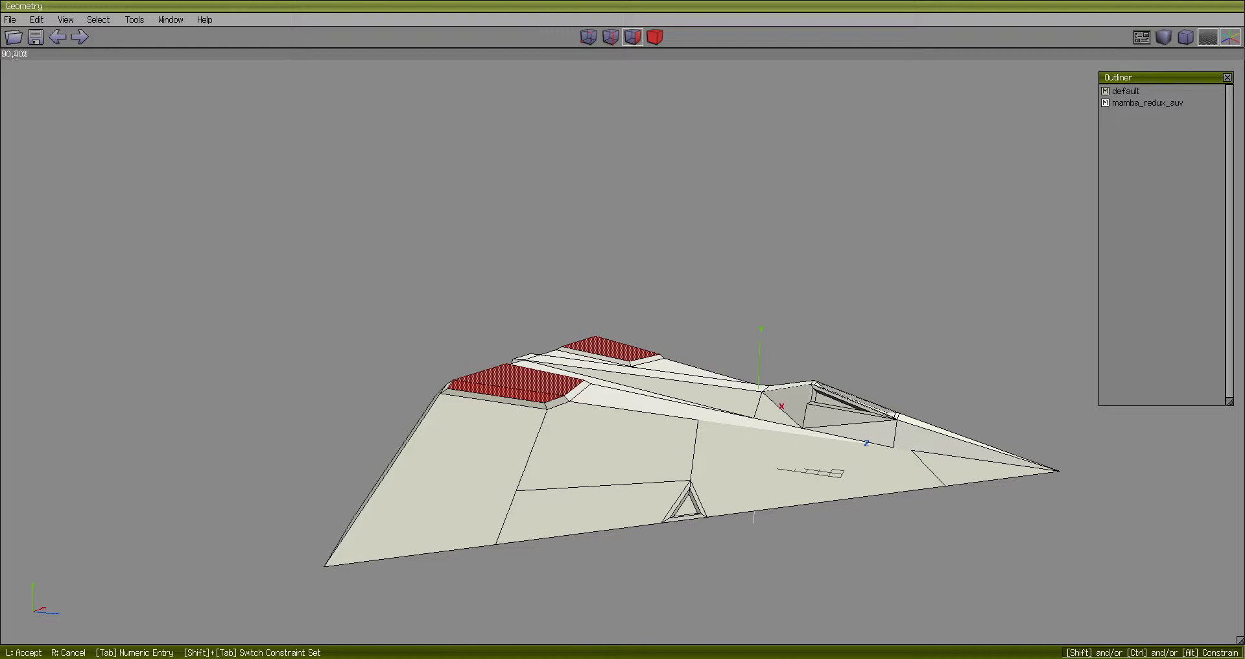
left_click(840, 234)
middle_click(839, 234)
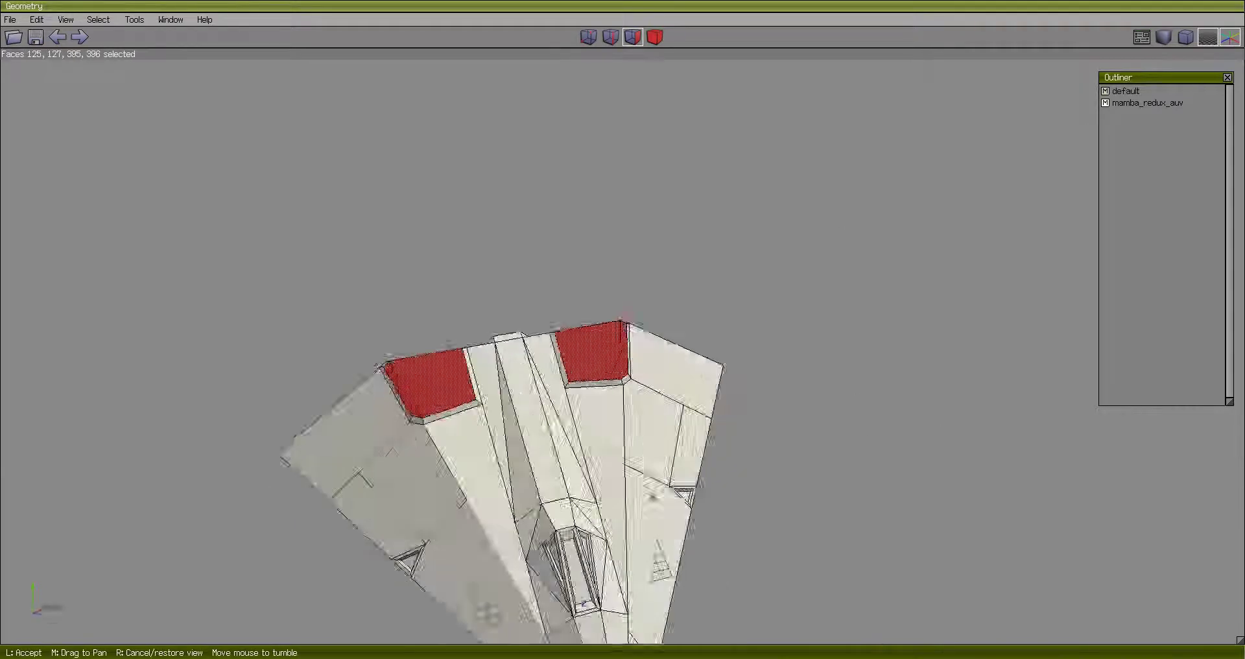
left_click(837, 231)
key("space")
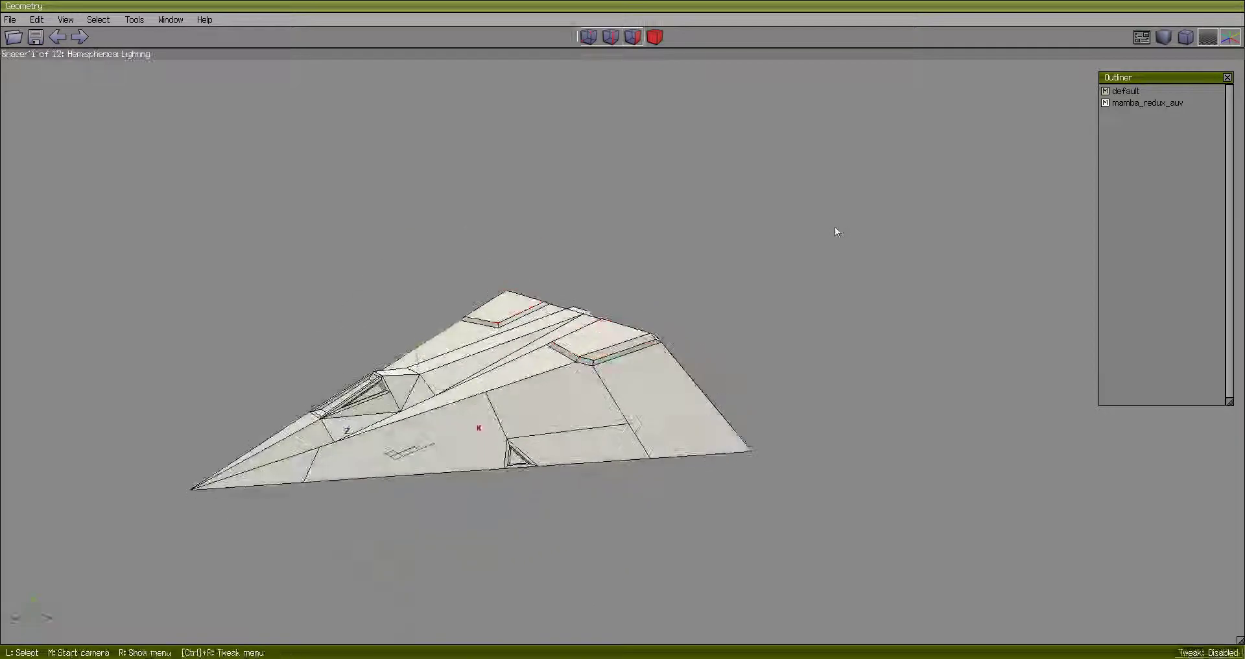
Step: Examine the raised rear deck panels from the side, rear and front
middle_click(837, 231)
left_click(680, 428)
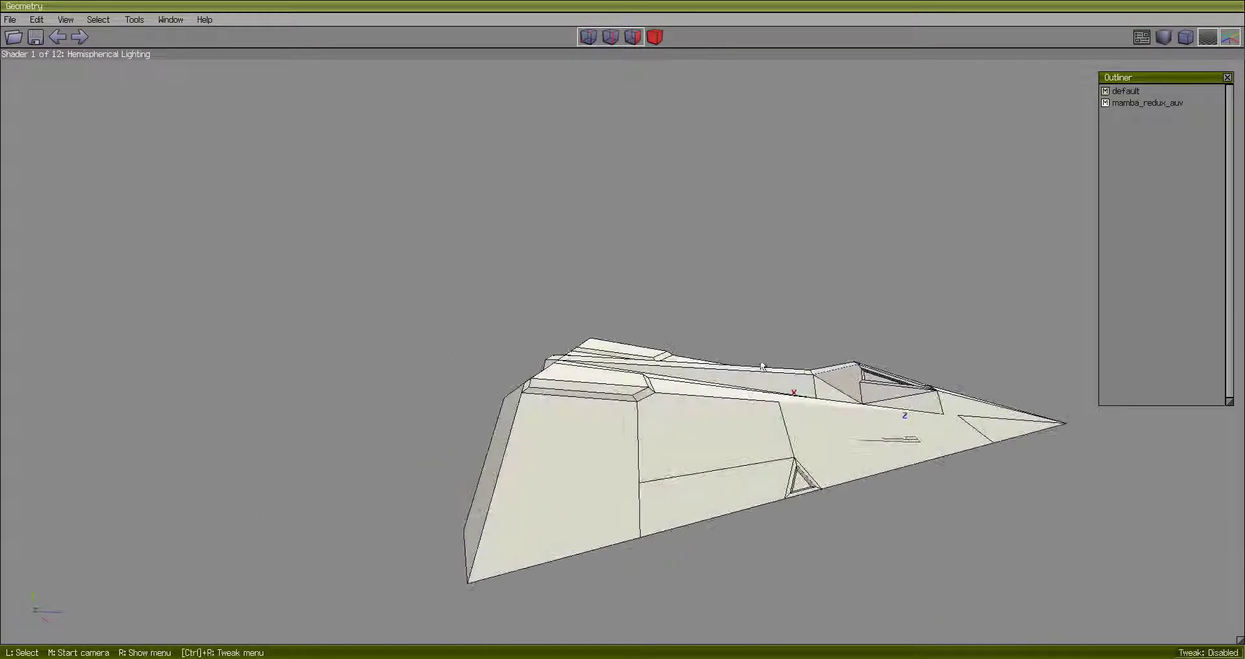
middle_click(725, 432)
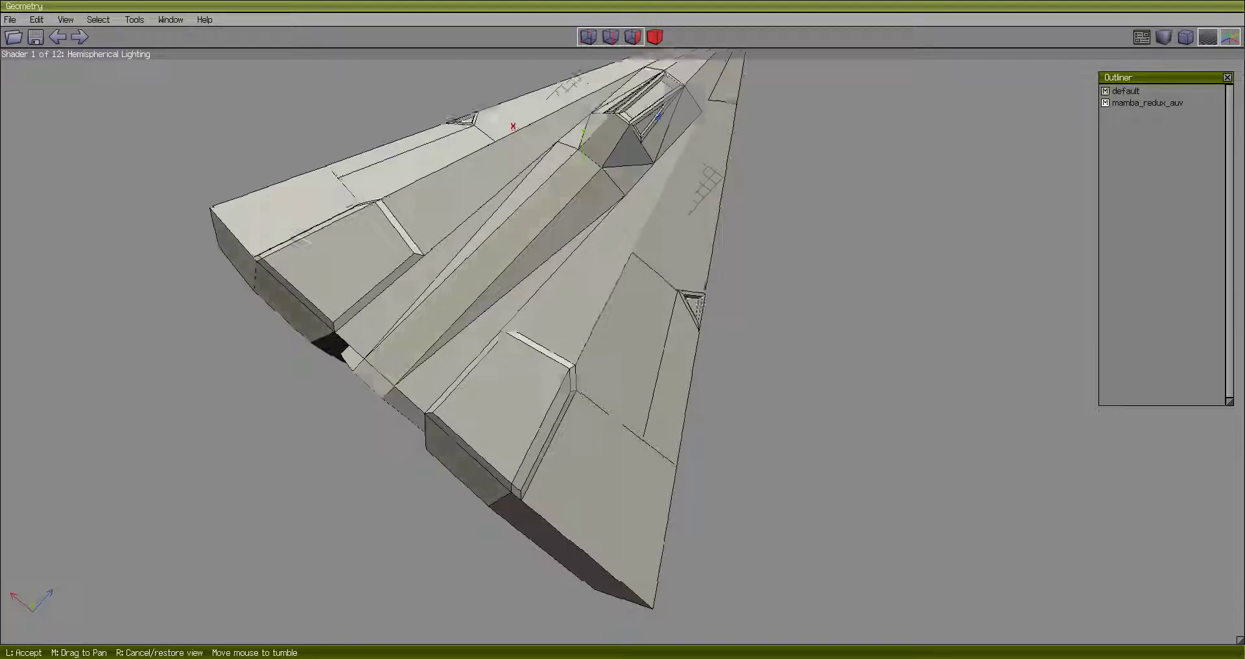
left_click(736, 407)
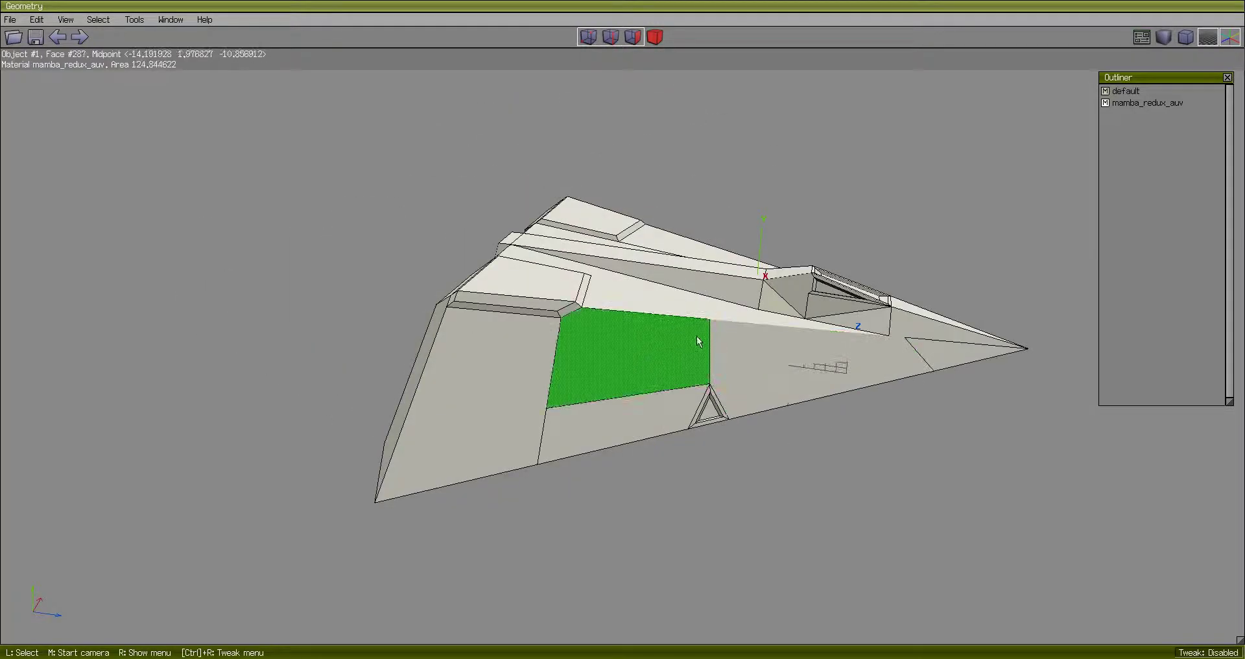
middle_click(808, 369)
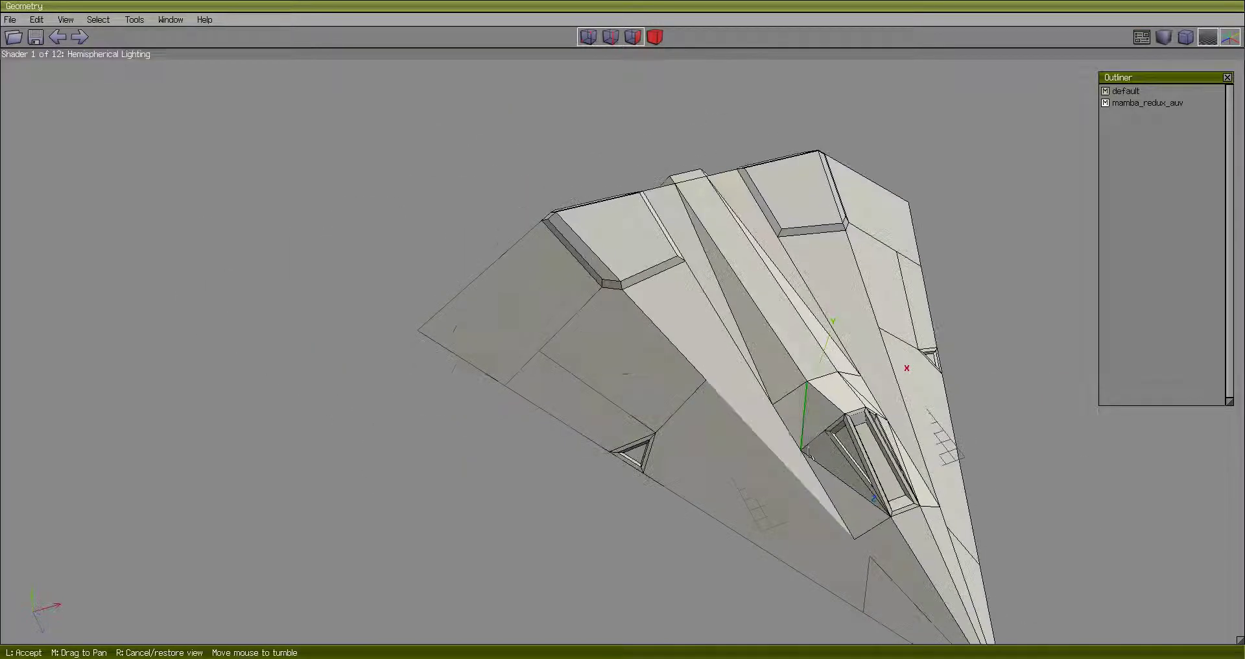
left_click(823, 515)
key("v")
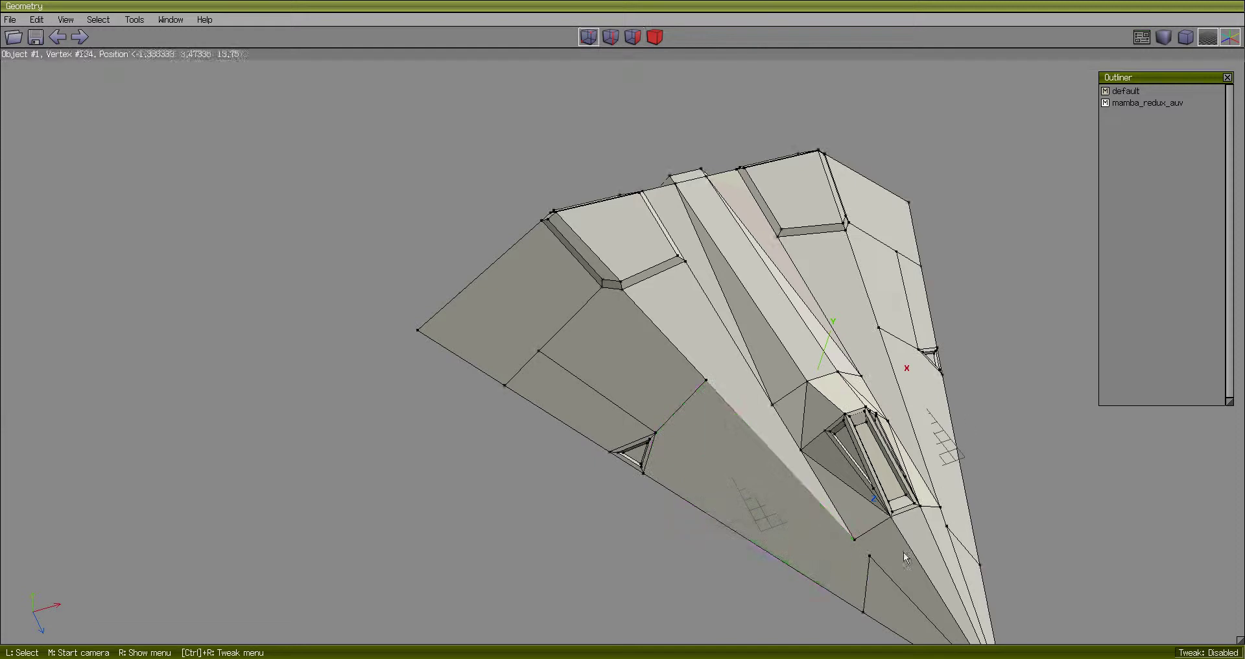
middle_click(928, 548)
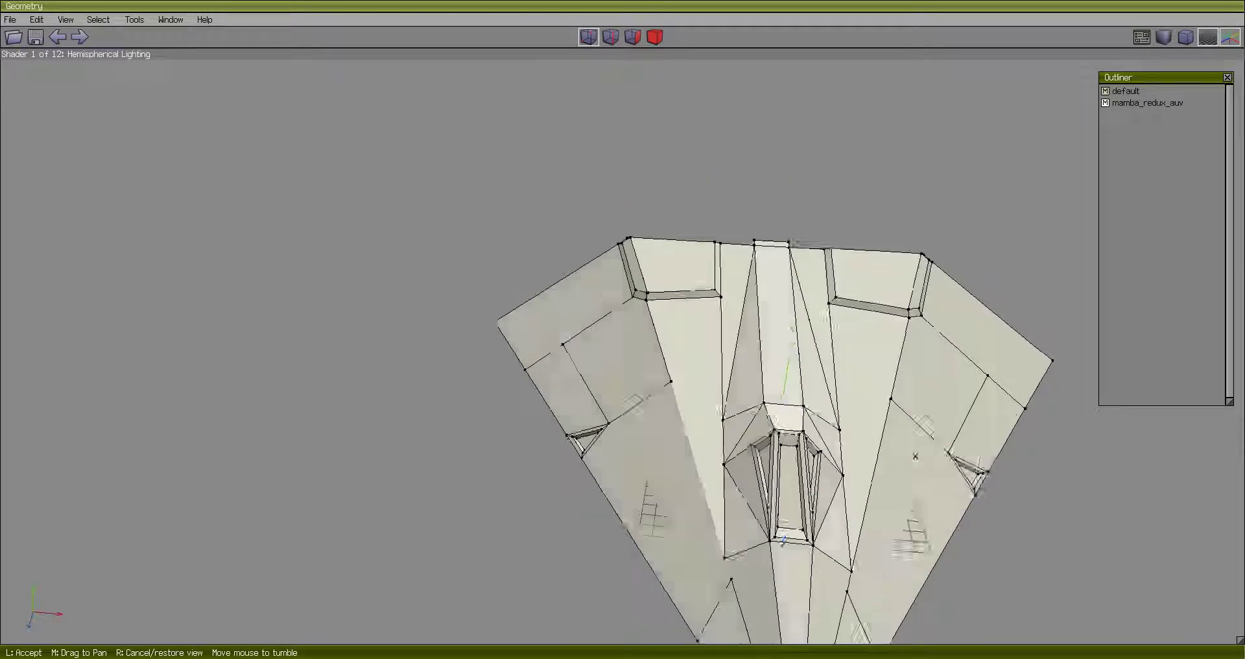
left_click(815, 474)
left_click(815, 474)
left_click(802, 454)
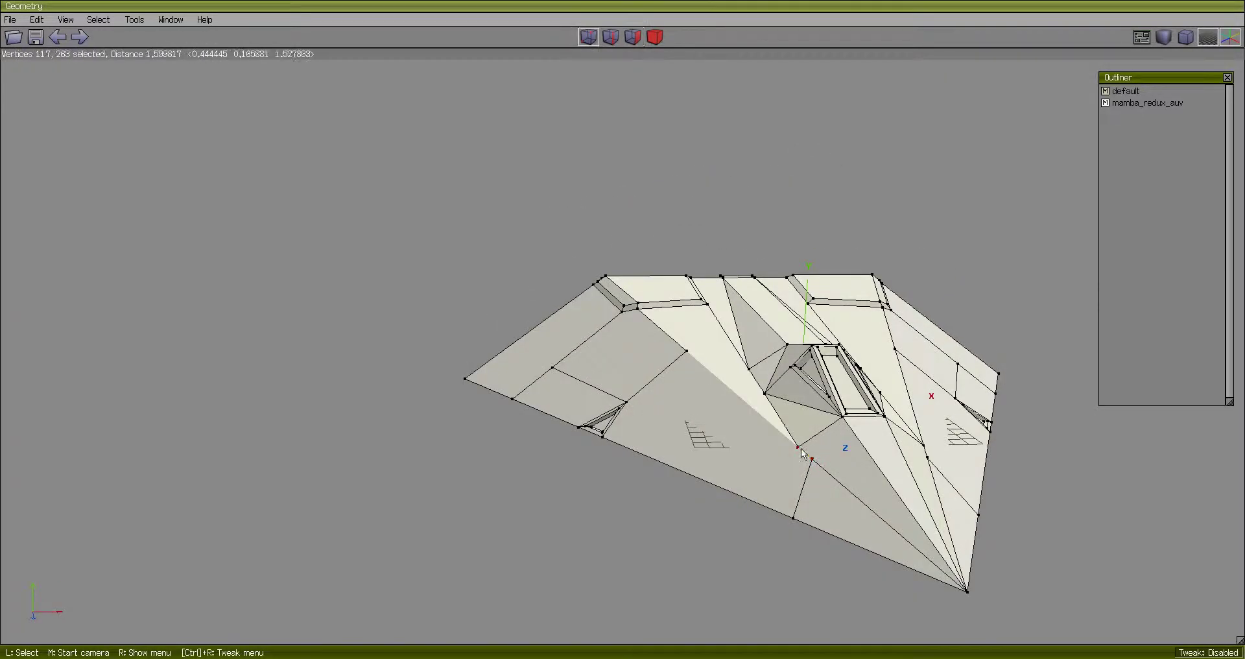
Step: Review the whole hull's panel detailing from the rear and side at a wider view
middle_click(834, 449)
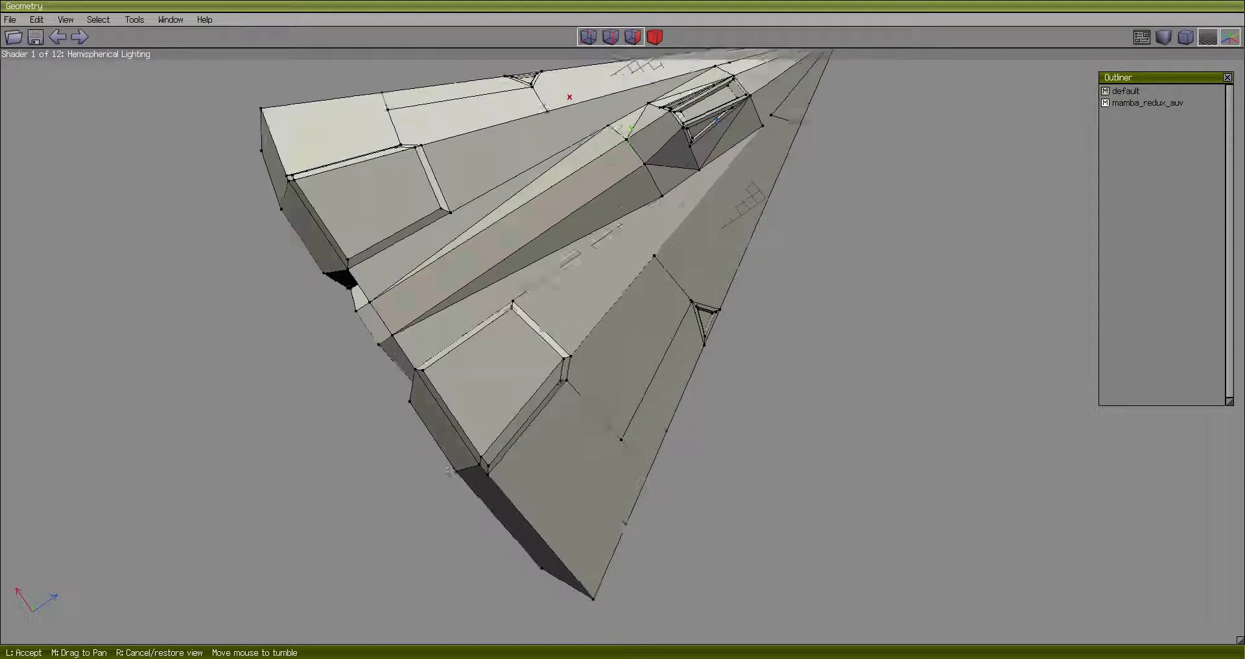
left_click(893, 423)
scroll(893, 423, "down", 3)
middle_click(901, 389)
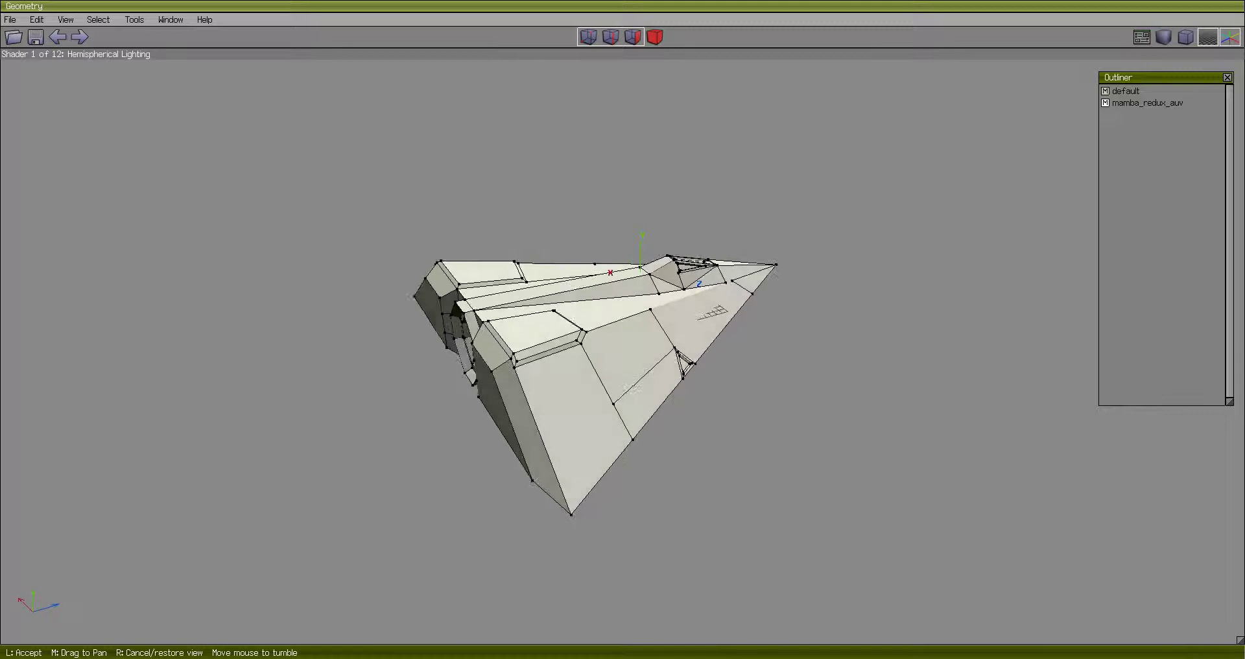
left_click(731, 255)
key("Up")
key("Up")
key("Up")
key("Up")
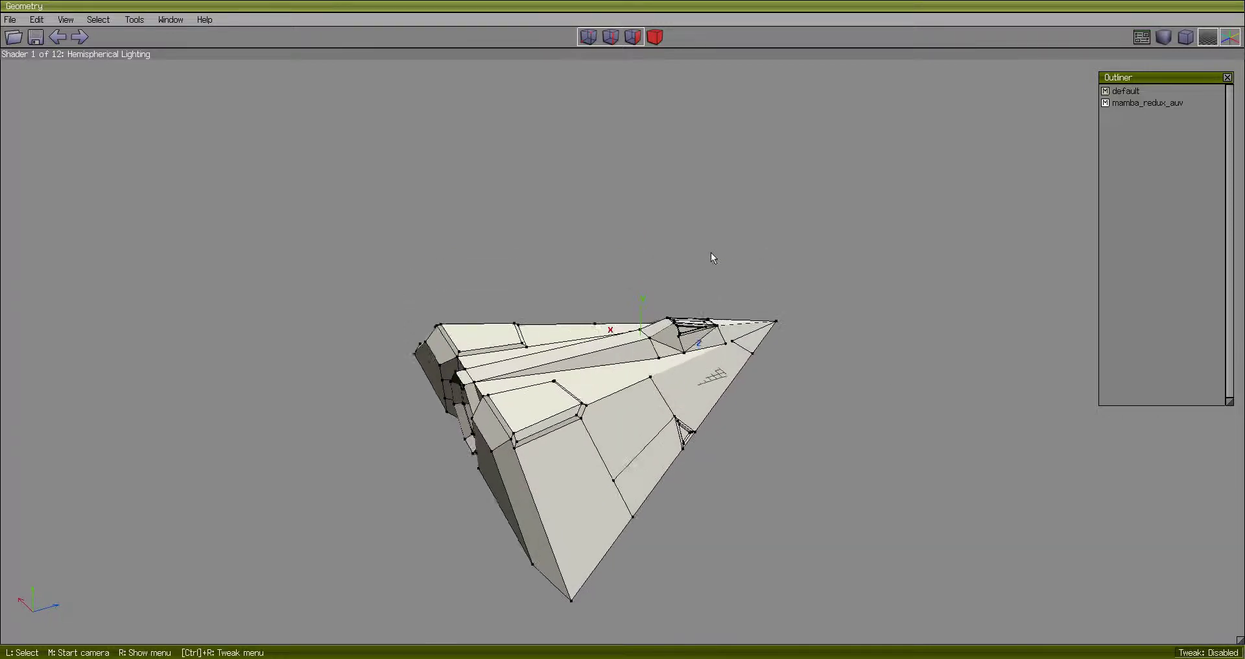
key("Left")
key("Down")
key("Left")
key("Down")
key("Left")
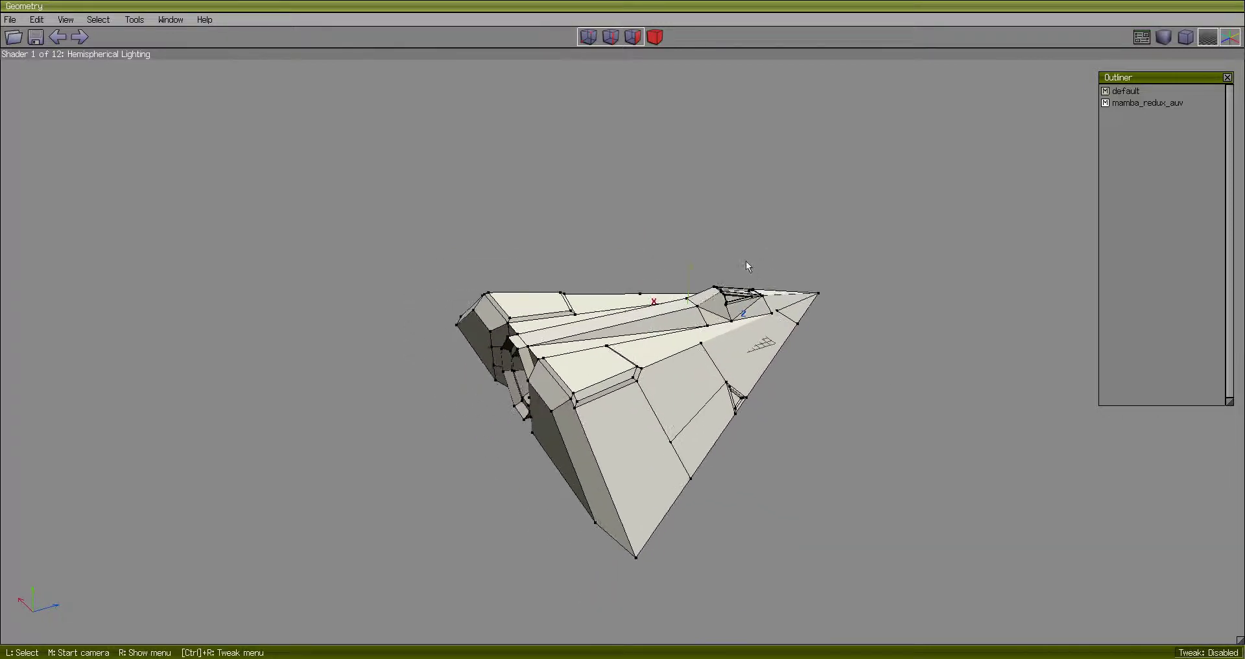